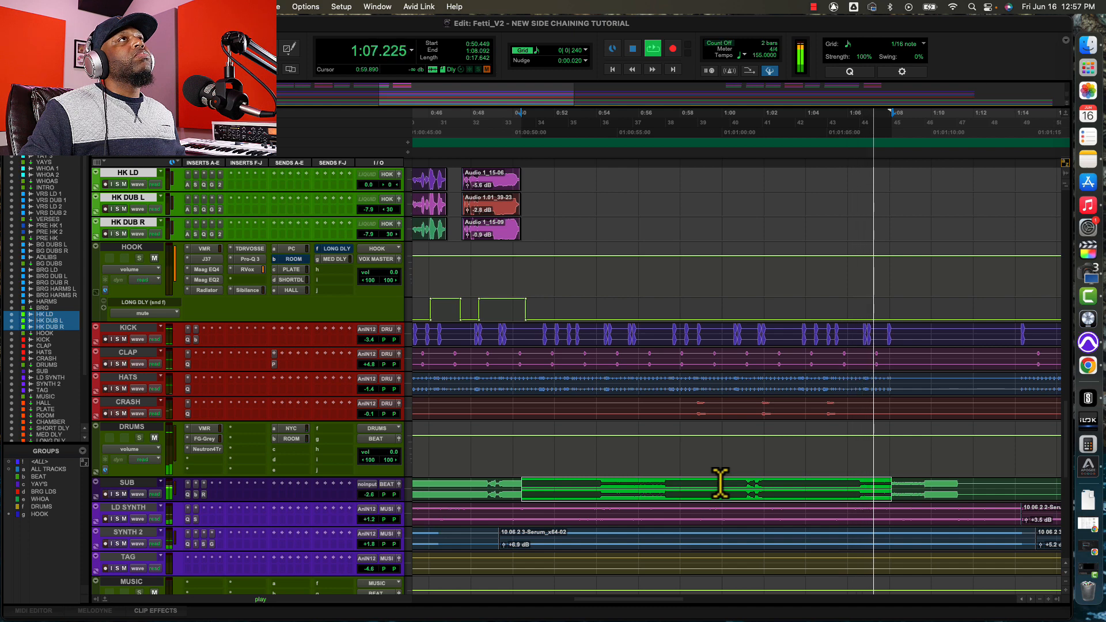
Stop playback, insert FabFilter Pro-C 2 (stereo) on the SUB track, and reposition its window for a clear view.
{"action": "key", "text": "space"}
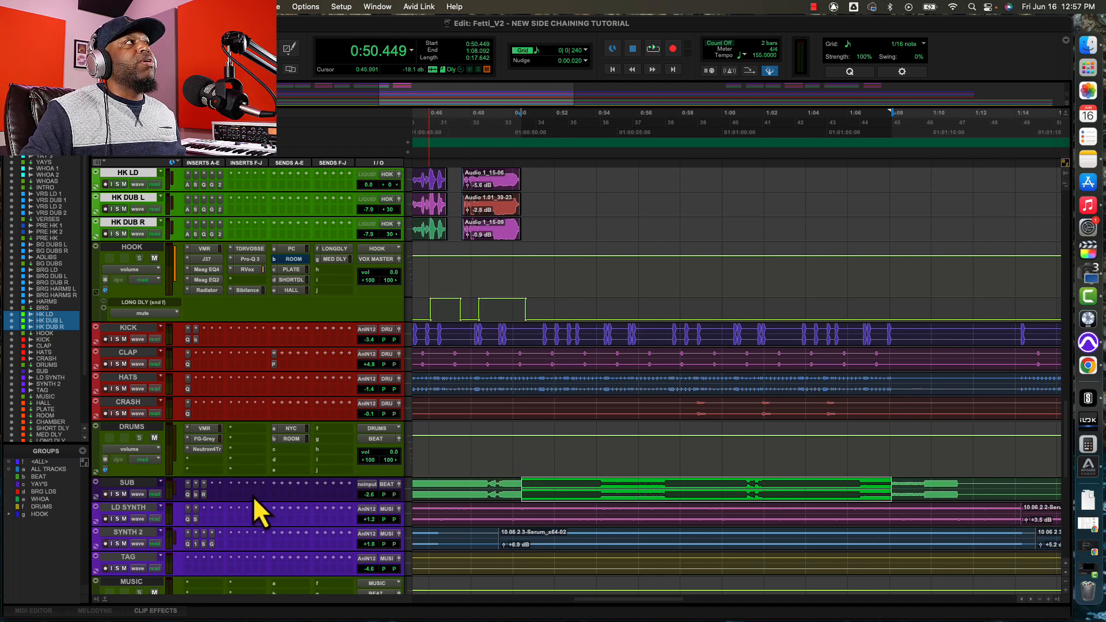
{"action": "left_click", "coordinate": [230, 486]}
{"action": "mouse_move", "coordinate": [253, 486]}
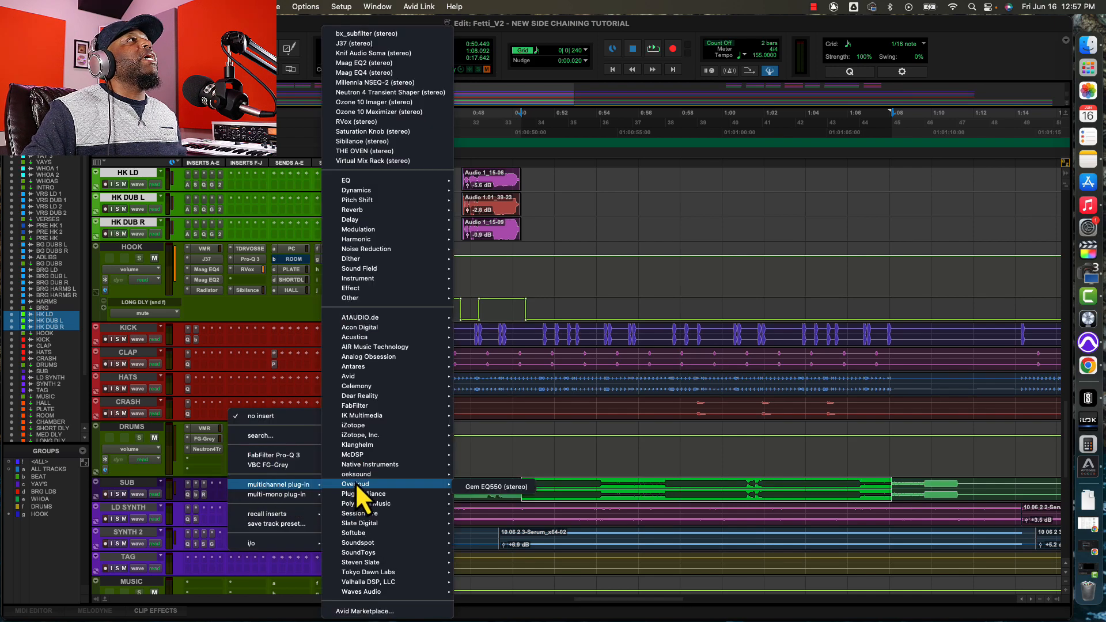
{"action": "mouse_move", "coordinate": [371, 405]}
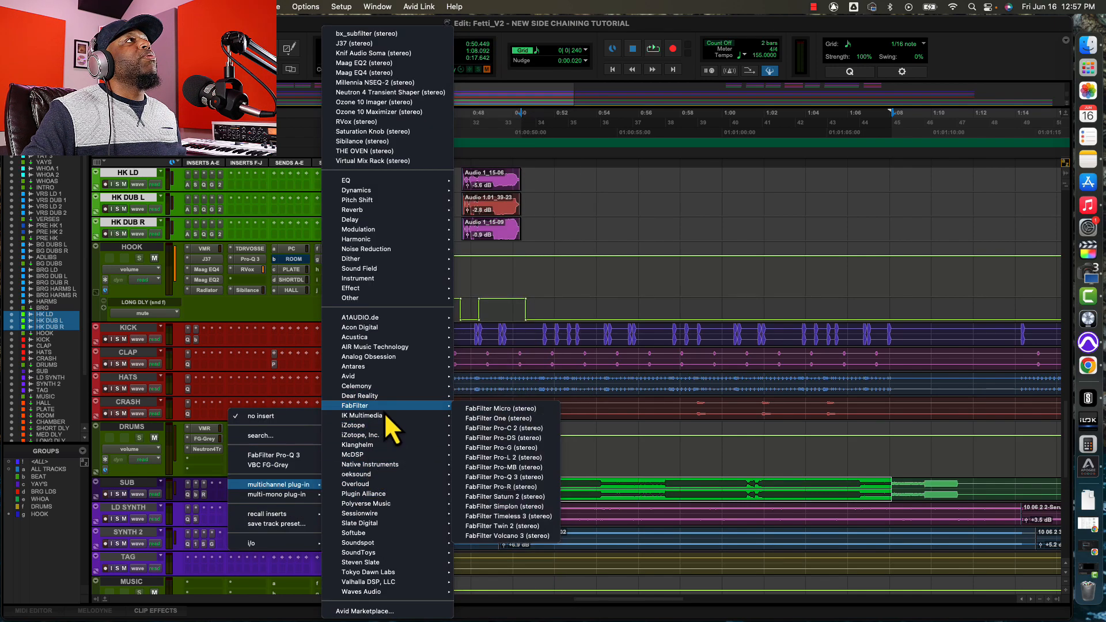
{"action": "left_click", "coordinate": [500, 429]}
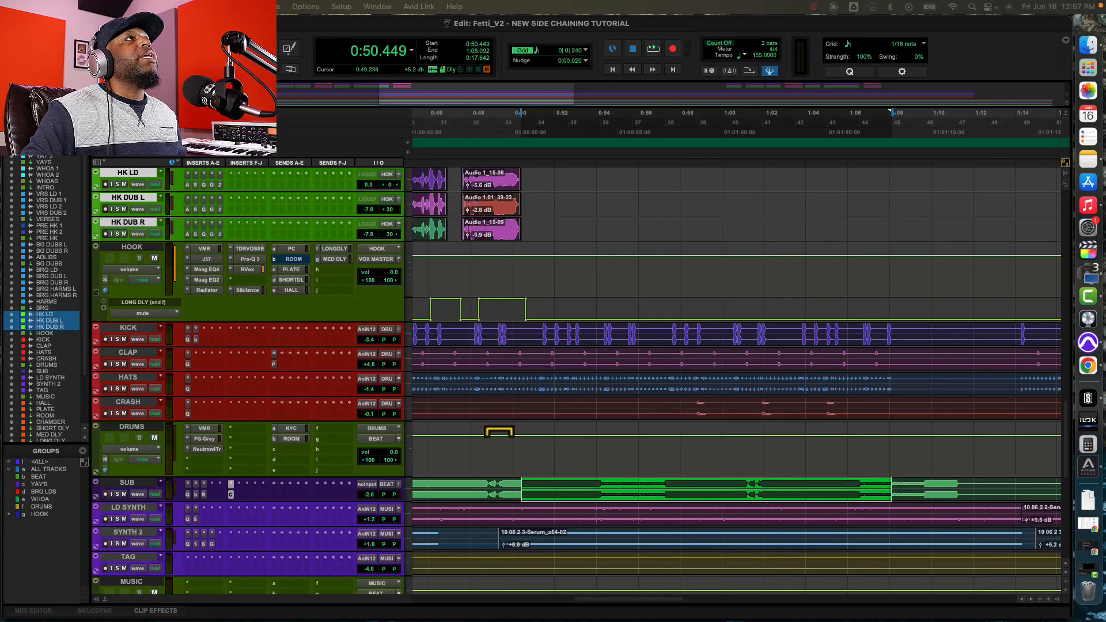
{"action": "left_click_drag", "start_coordinate": [729, 620], "coordinate": [810, 150]}
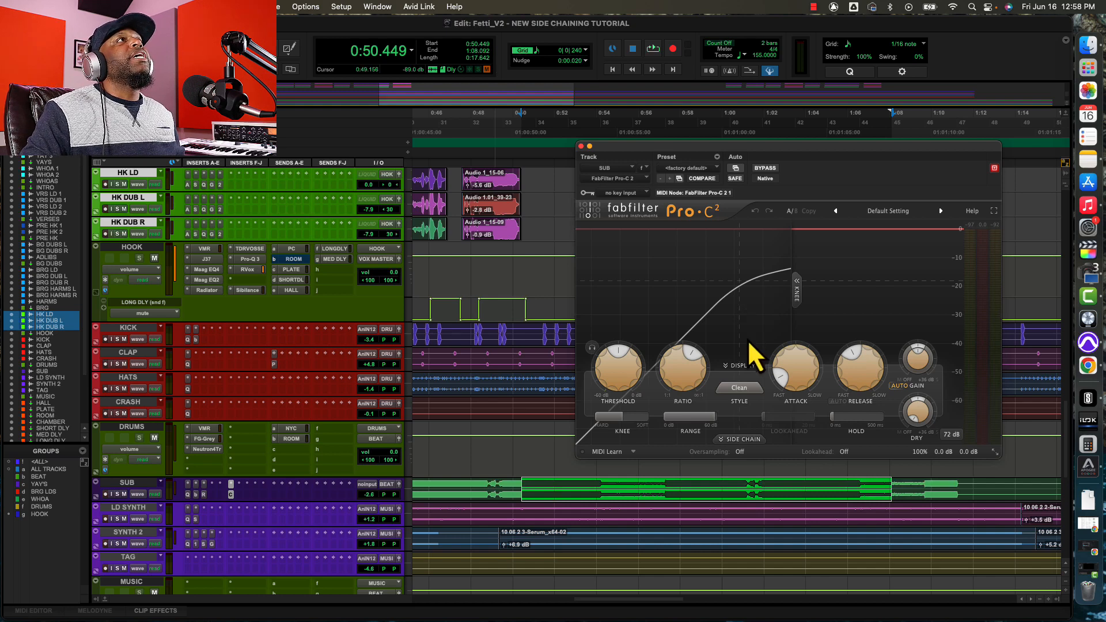
Set the compressor's key input to Bus 27 (Mono) and expand its side chain section with the external source enabled.
{"action": "left_click", "coordinate": [627, 196]}
{"action": "mouse_move", "coordinate": [627, 196]}
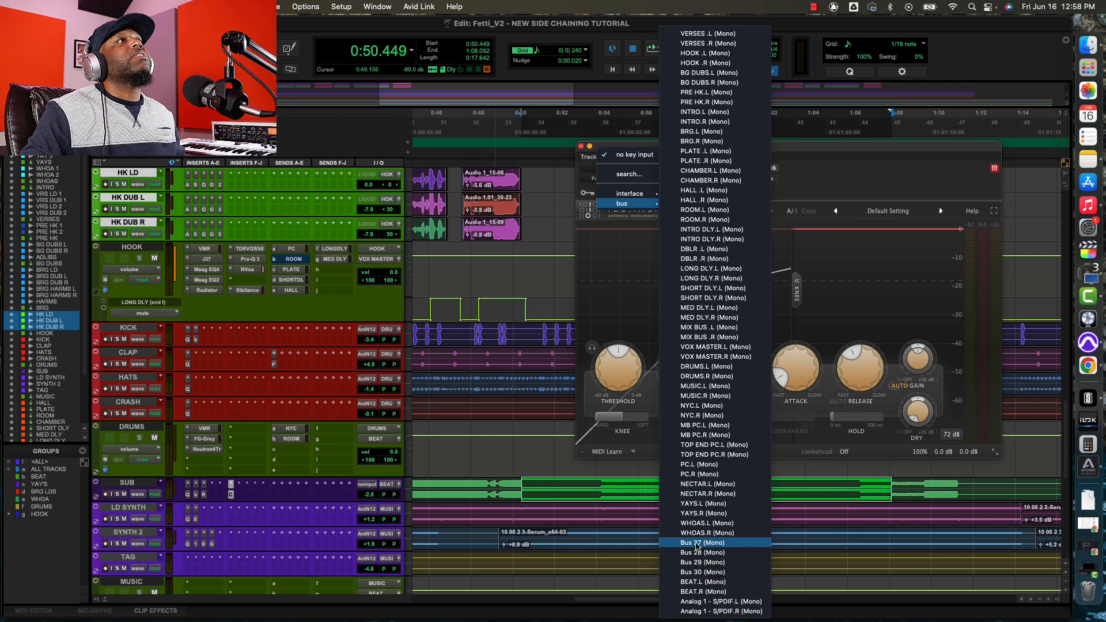
{"action": "left_click", "coordinate": [697, 544]}
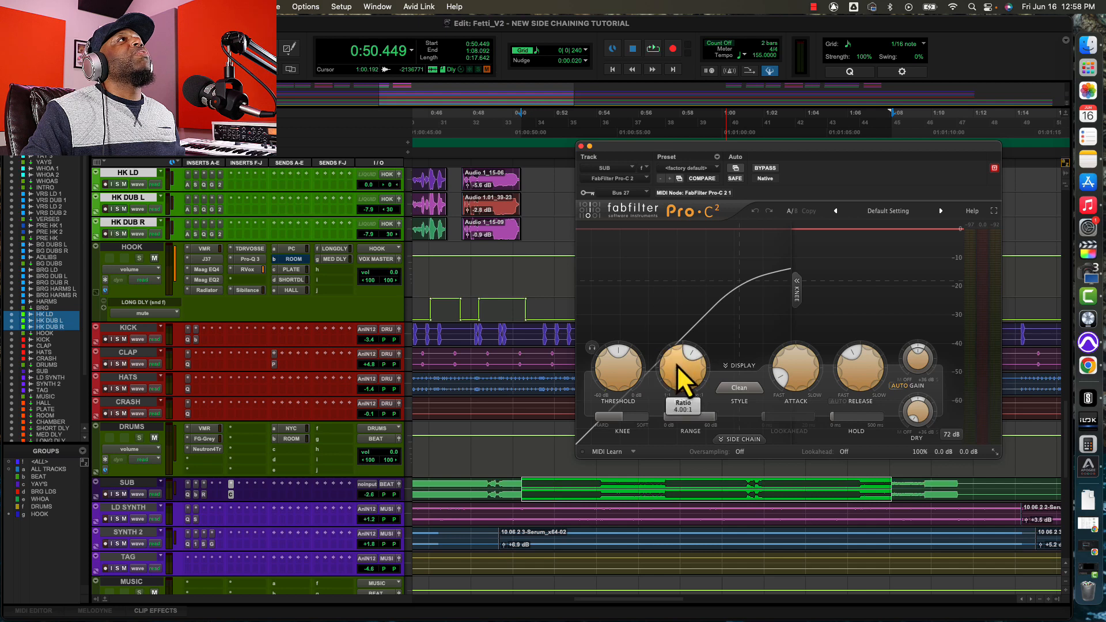
{"action": "left_click", "coordinate": [742, 440]}
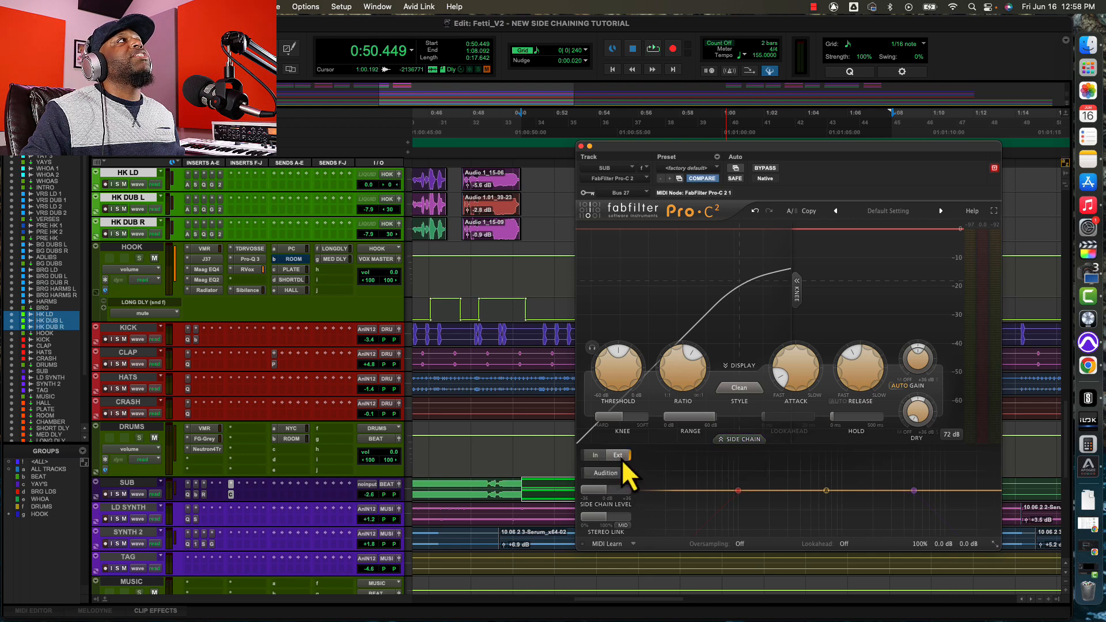
Add a send to Bus 27 on the KICK track's first send slot and arrange the send and compressor windows side by side.
{"action": "left_click", "coordinate": [274, 331]}
{"action": "mouse_move", "coordinate": [295, 340]}
{"action": "scroll", "coordinate": [401, 354], "scroll_direction": "down", "scroll_amount": 10}
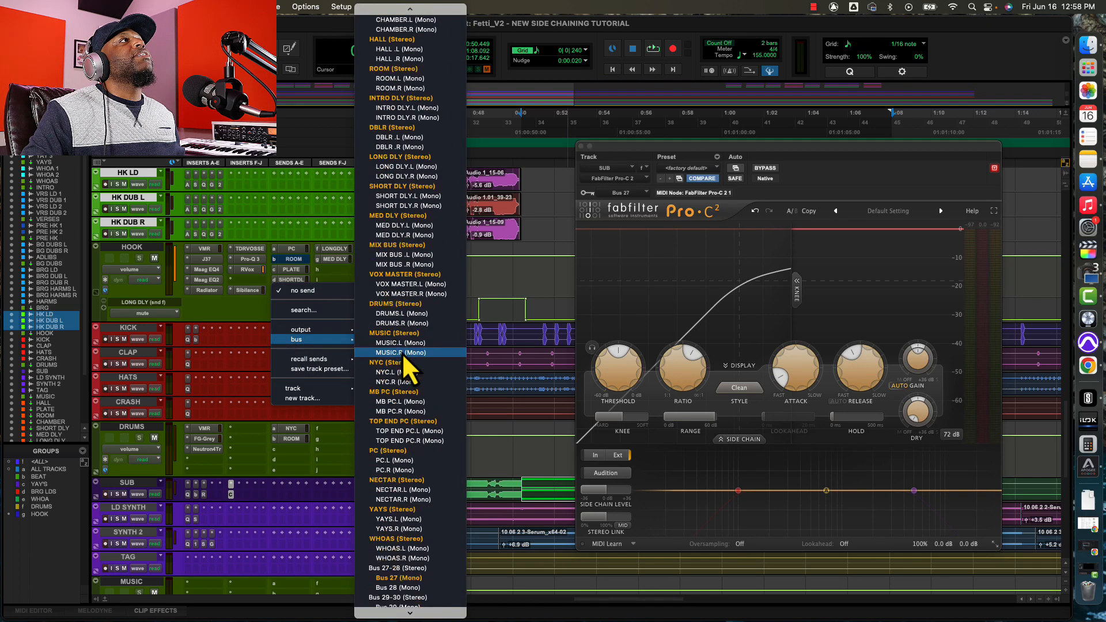
{"action": "left_click", "coordinate": [409, 445]}
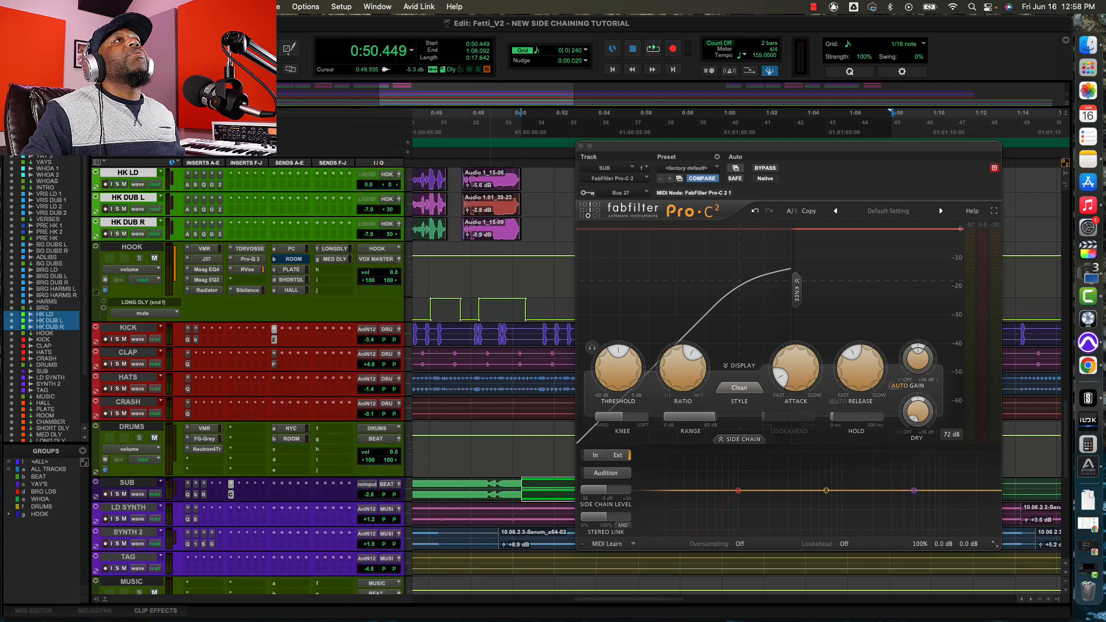
{"action": "left_click_drag", "start_coordinate": [958, 348], "coordinate": [1044, 228]}
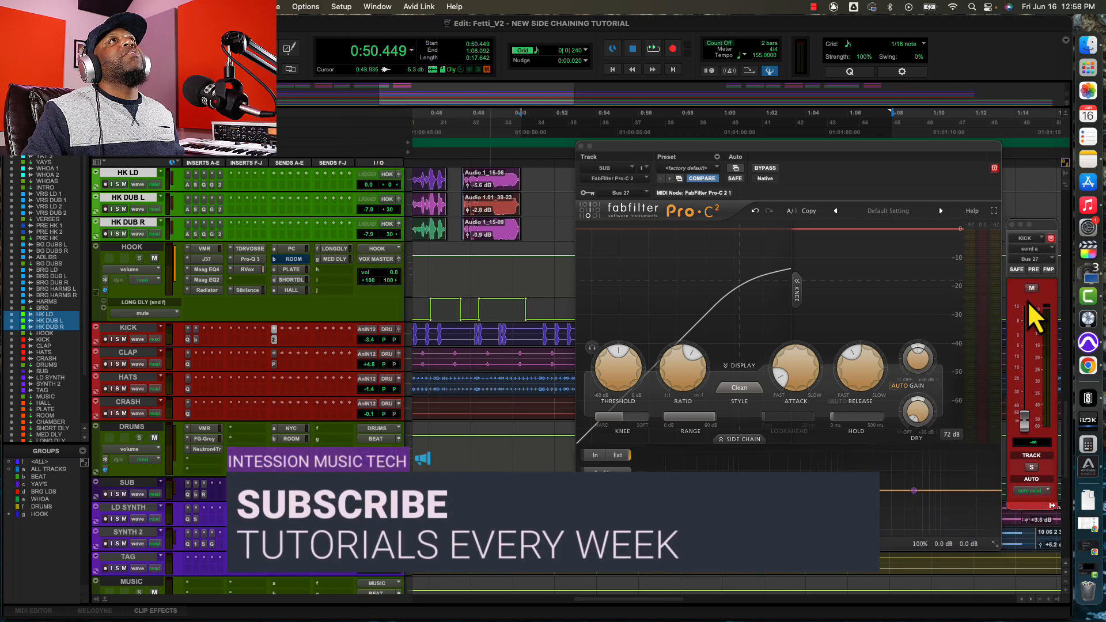
{"action": "left_click_drag", "start_coordinate": [817, 155], "coordinate": [799, 151]}
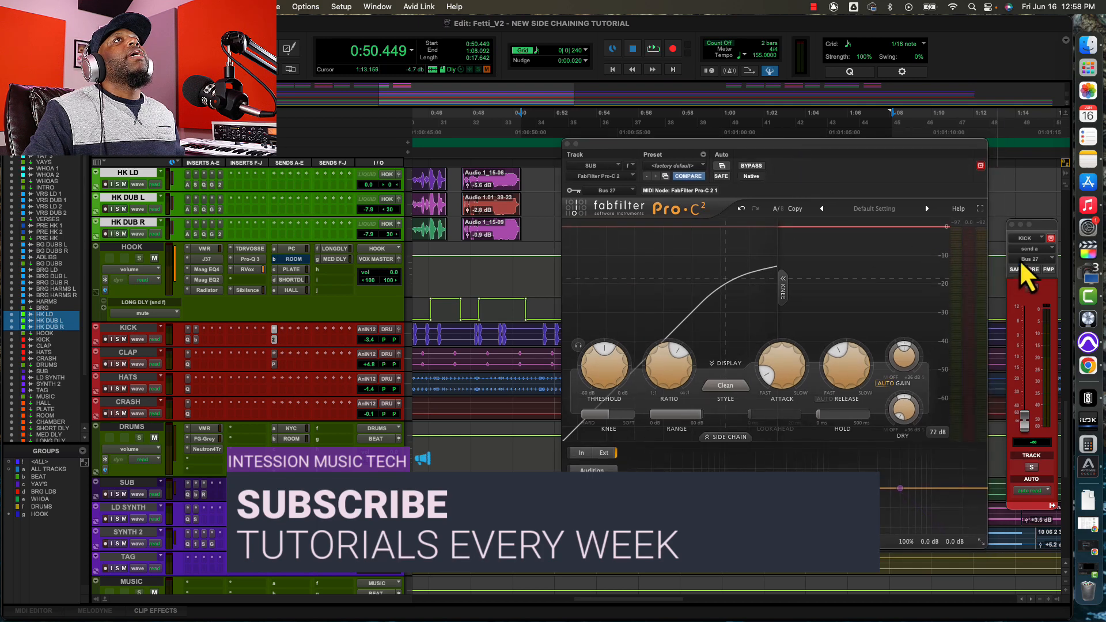
{"action": "left_click_drag", "start_coordinate": [1039, 227], "coordinate": [1028, 209]}
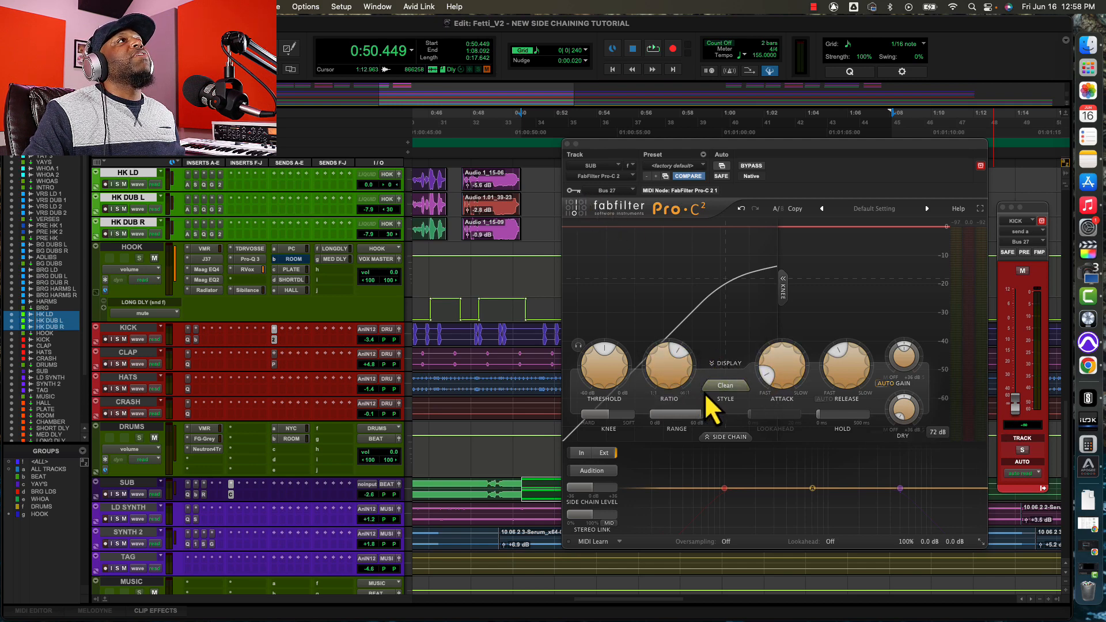
Solo the KICK and SUB tracks and play back the selected section with the KICK send still at its minimum.
{"action": "left_click", "coordinate": [118, 339]}
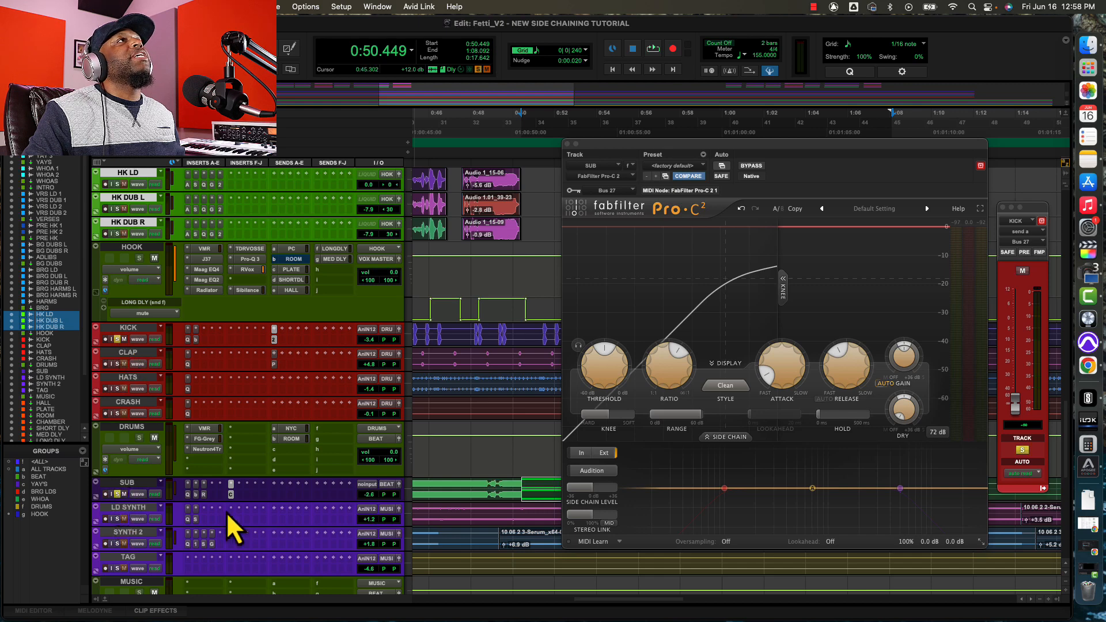
{"action": "key", "text": "space"}
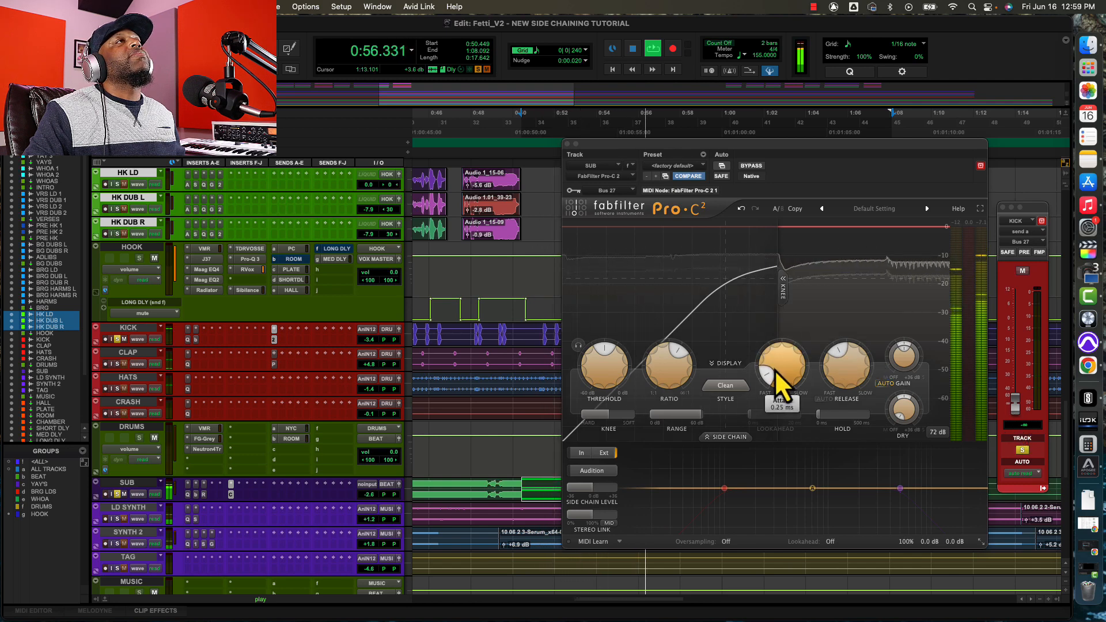
{"action": "mouse_move", "coordinate": [774, 369]}
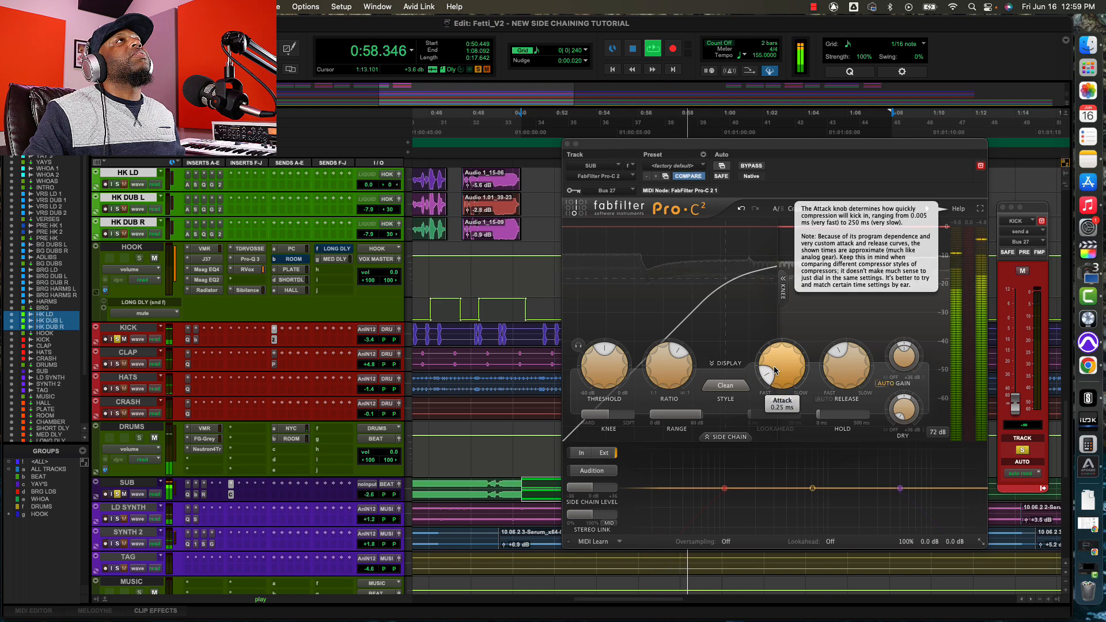
{"action": "key", "text": "space"}
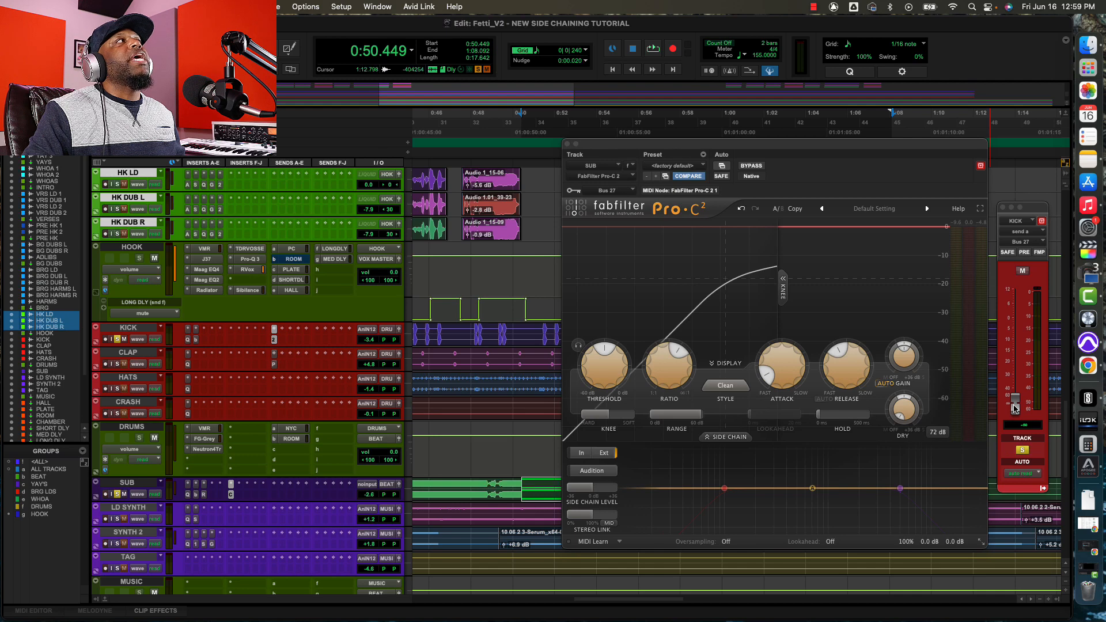
Raise the KICK send to Bus 27 to about -0.1 dB during playback so the kick triggers the SUB compressor.
{"action": "key", "text": "space"}
{"action": "left_click_drag", "start_coordinate": [1014, 407], "coordinate": [1012, 321]}
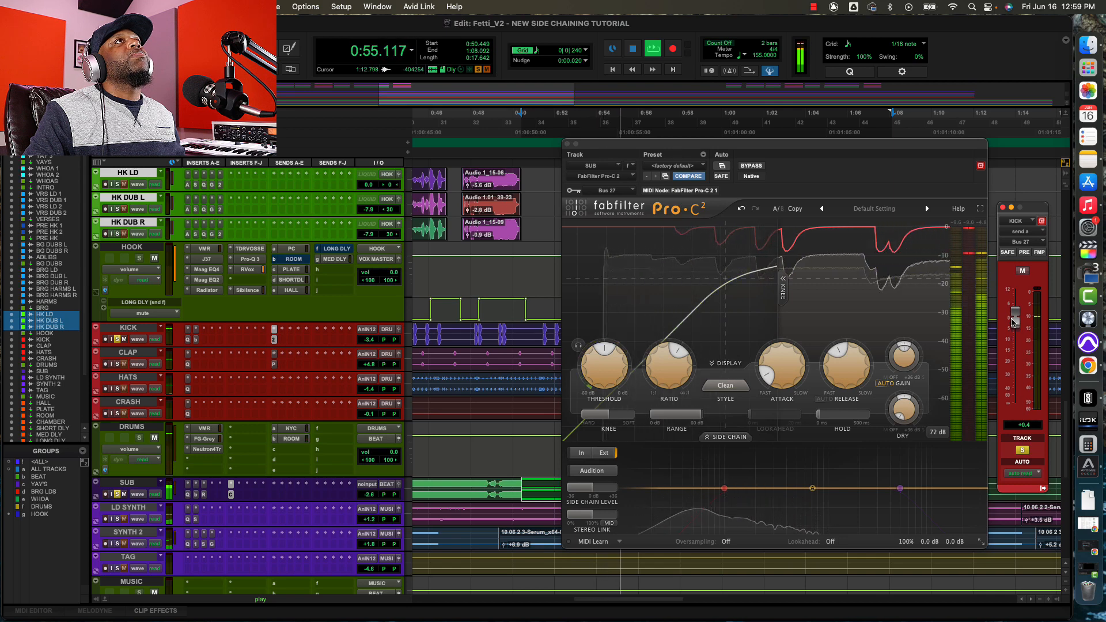
{"action": "left_click_drag", "start_coordinate": [1012, 320], "coordinate": [1011, 322]}
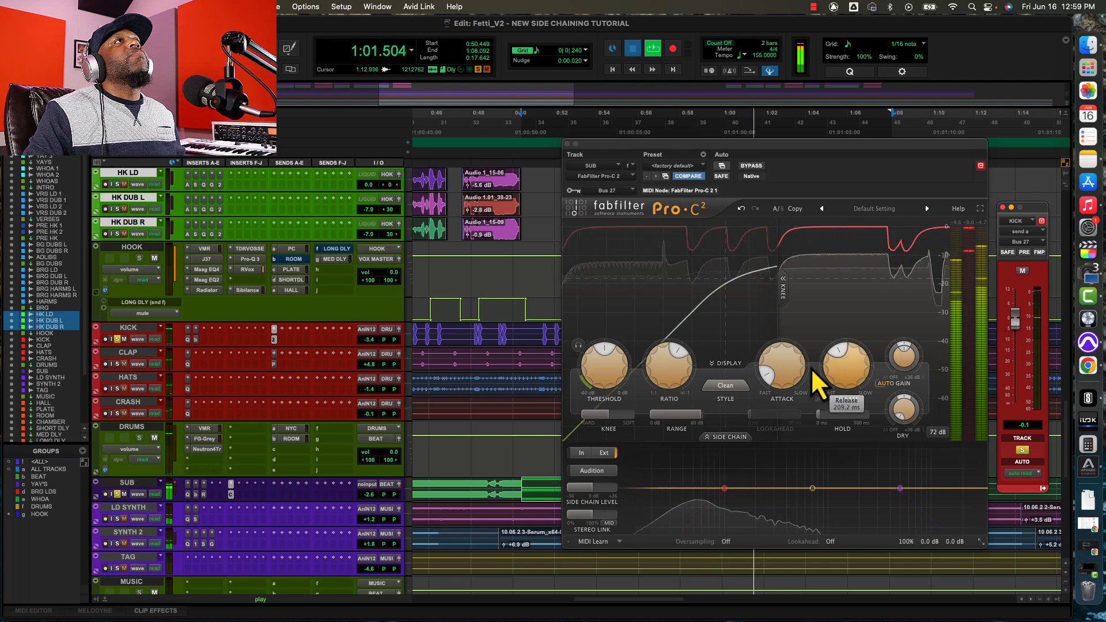
{"action": "key", "text": "space"}
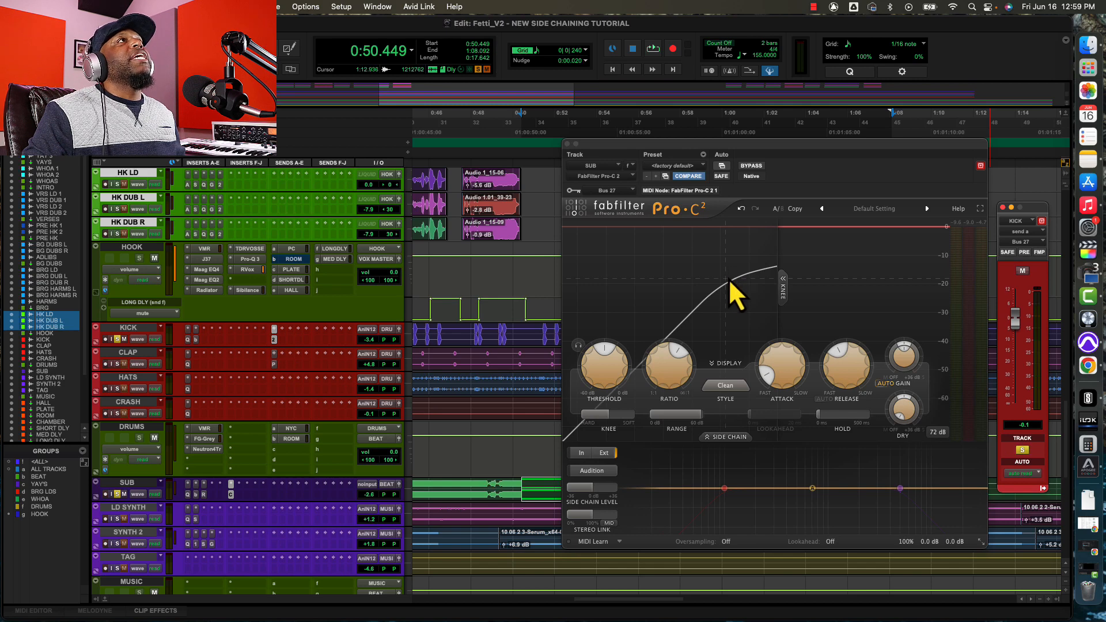
Play back the soloed KICK and SUB tracks, toggling the KICK send's mute to compare the side-chain compression.
{"action": "mouse_move", "coordinate": [682, 367]}
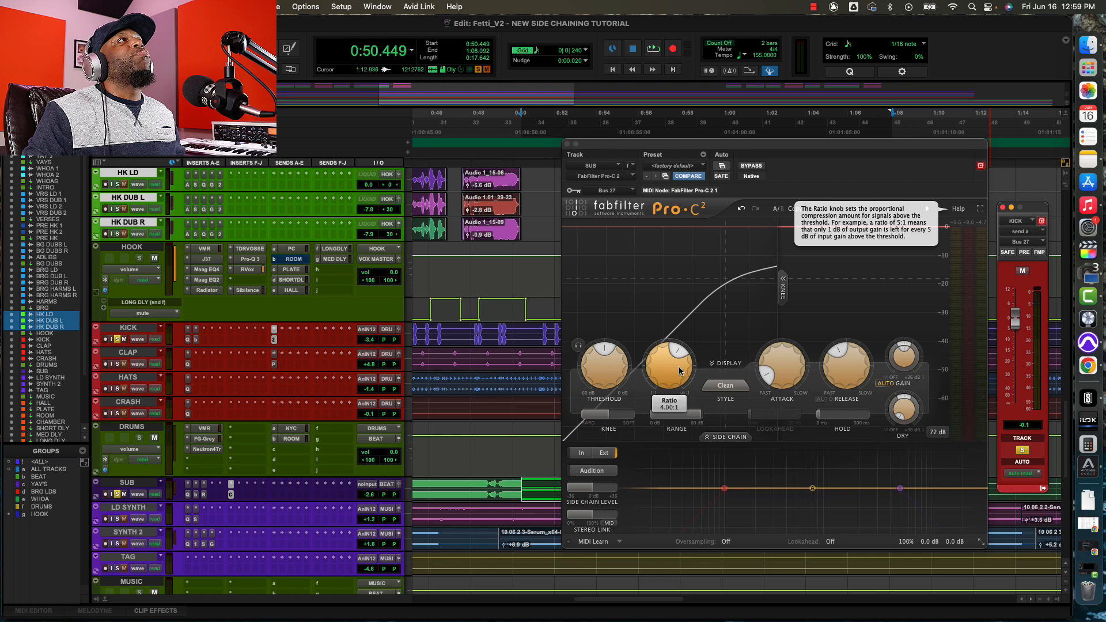
{"action": "key", "text": "space"}
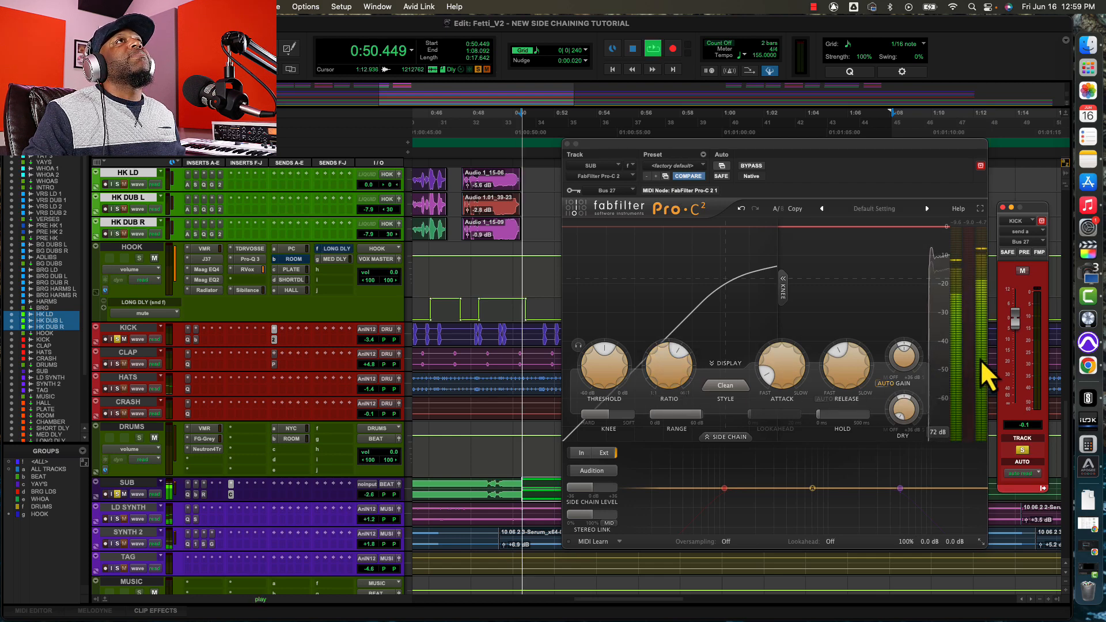
{"action": "left_click", "coordinate": [1022, 271]}
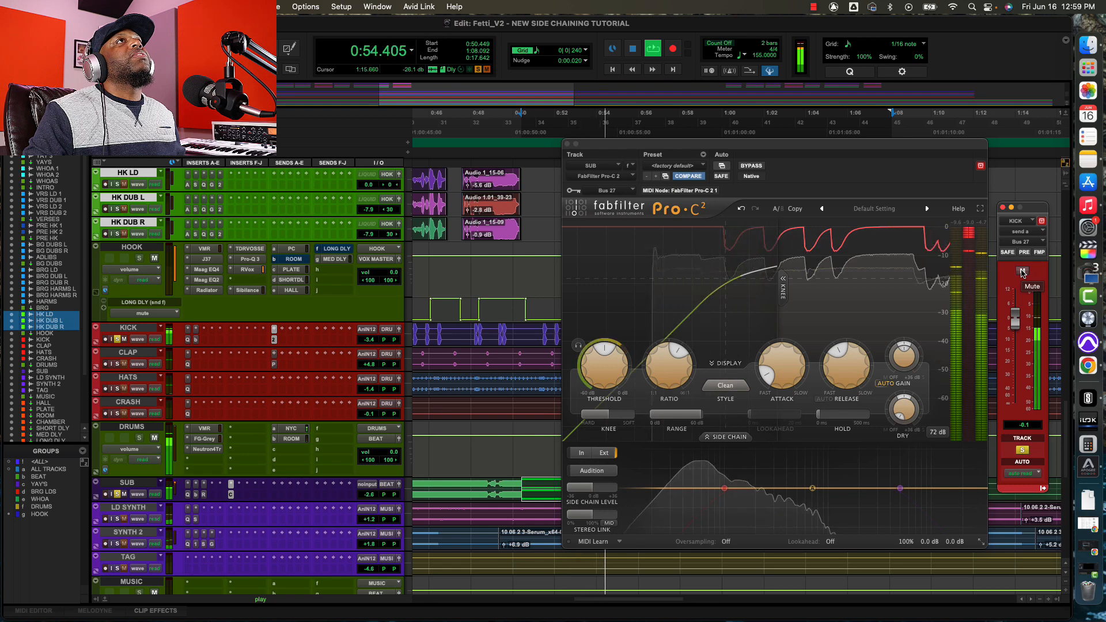
{"action": "key", "text": "space"}
{"action": "key", "text": "space"}
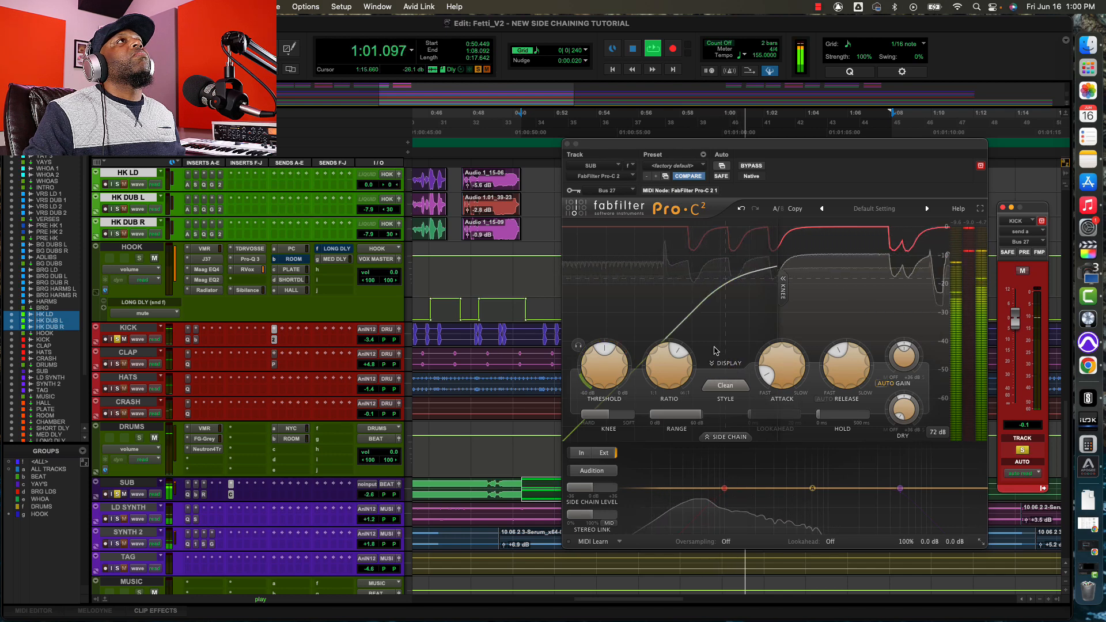
{"action": "key", "text": "space"}
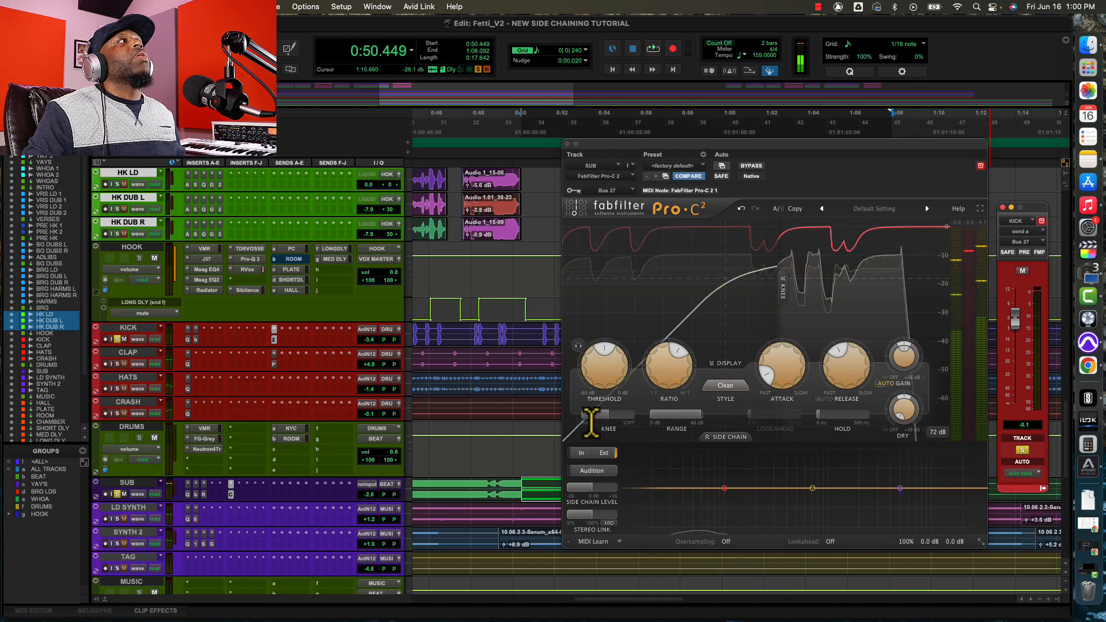
Unsolo SUB and KICK, then set the compressor's release to about 104.8 ms and attack to about 1.88 ms while the full mix plays.
{"action": "left_click", "coordinate": [118, 494]}
{"action": "left_click", "coordinate": [117, 340]}
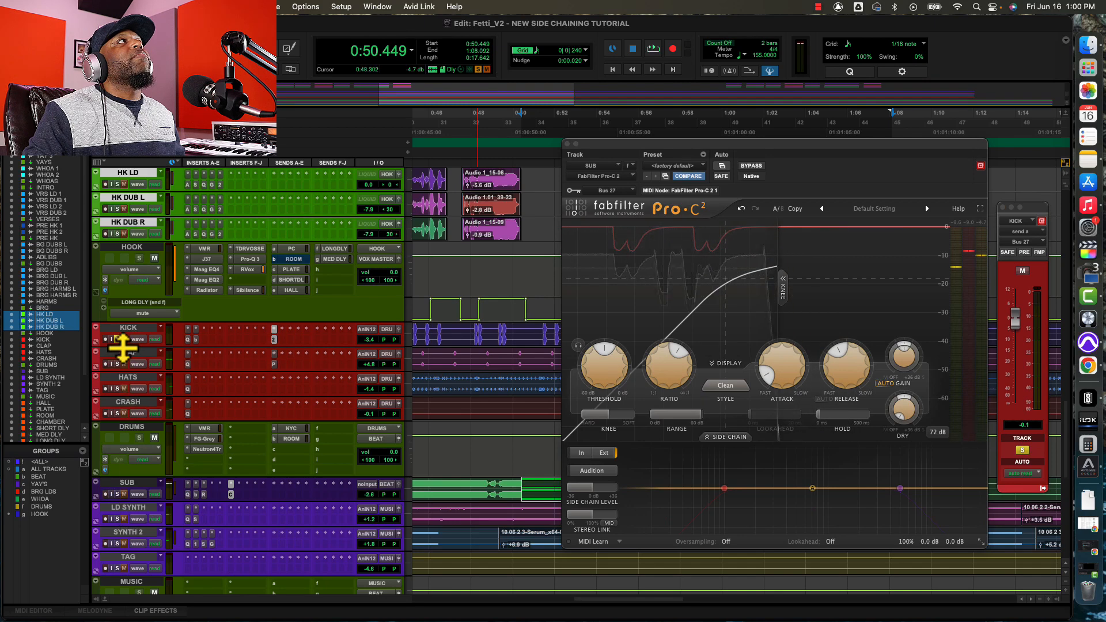
{"action": "key", "text": "space"}
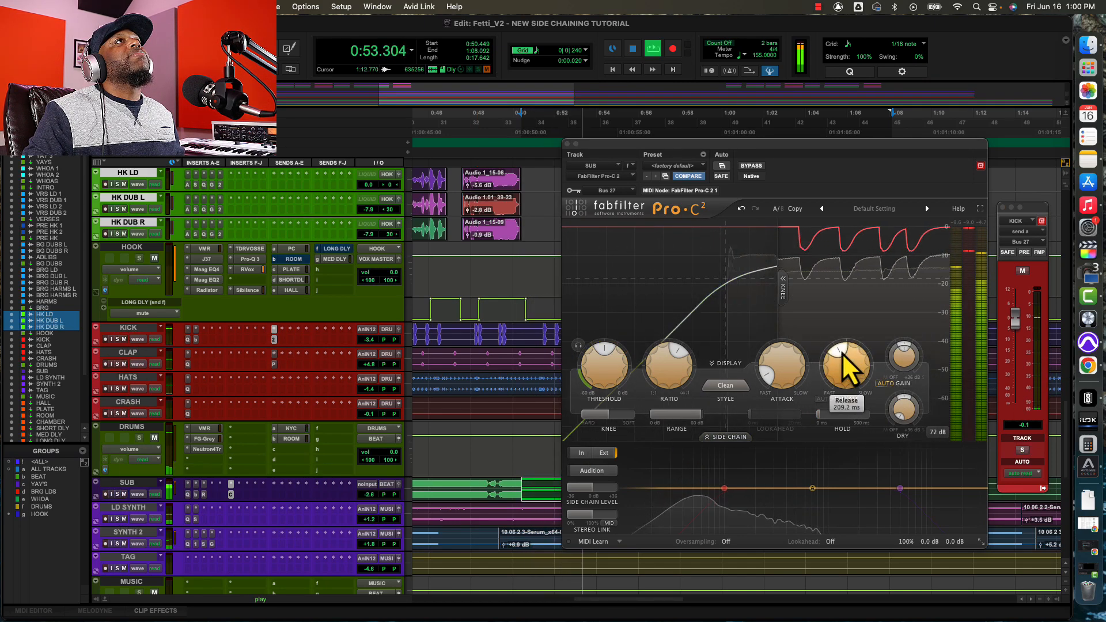
{"action": "left_click_drag", "start_coordinate": [838, 353], "coordinate": [763, 368]}
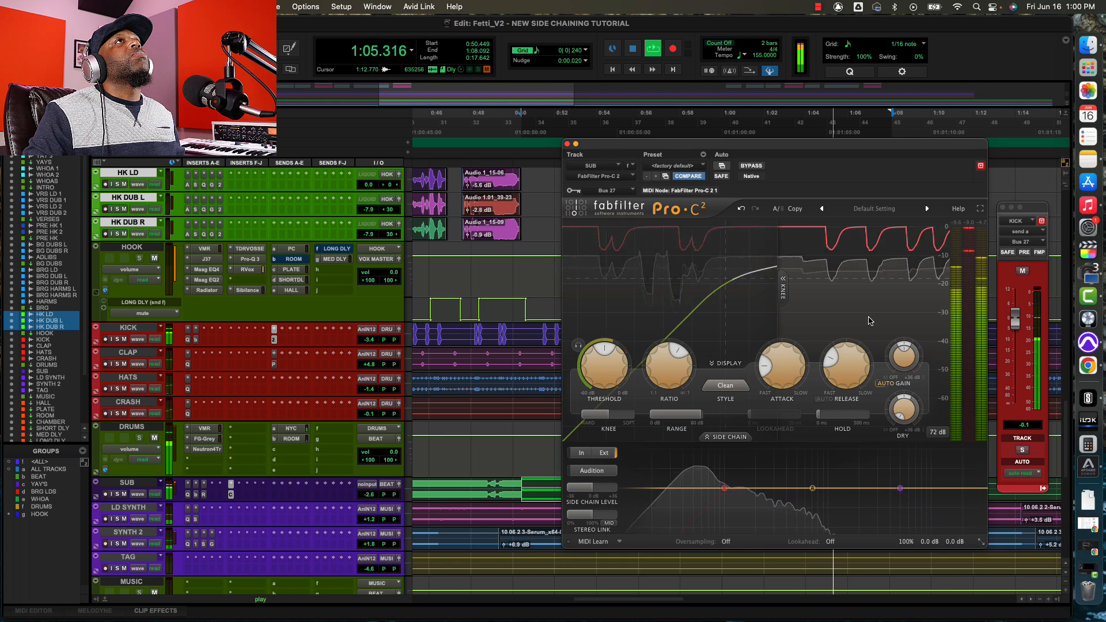
{"action": "key", "text": "space"}
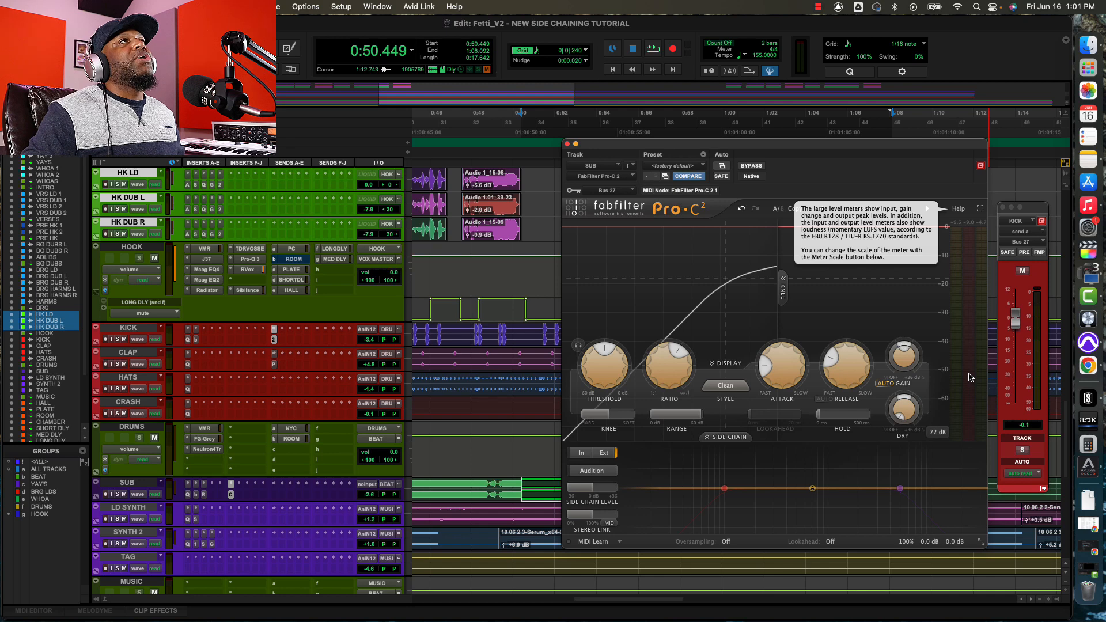
{"action": "mouse_move", "coordinate": [770, 373]}
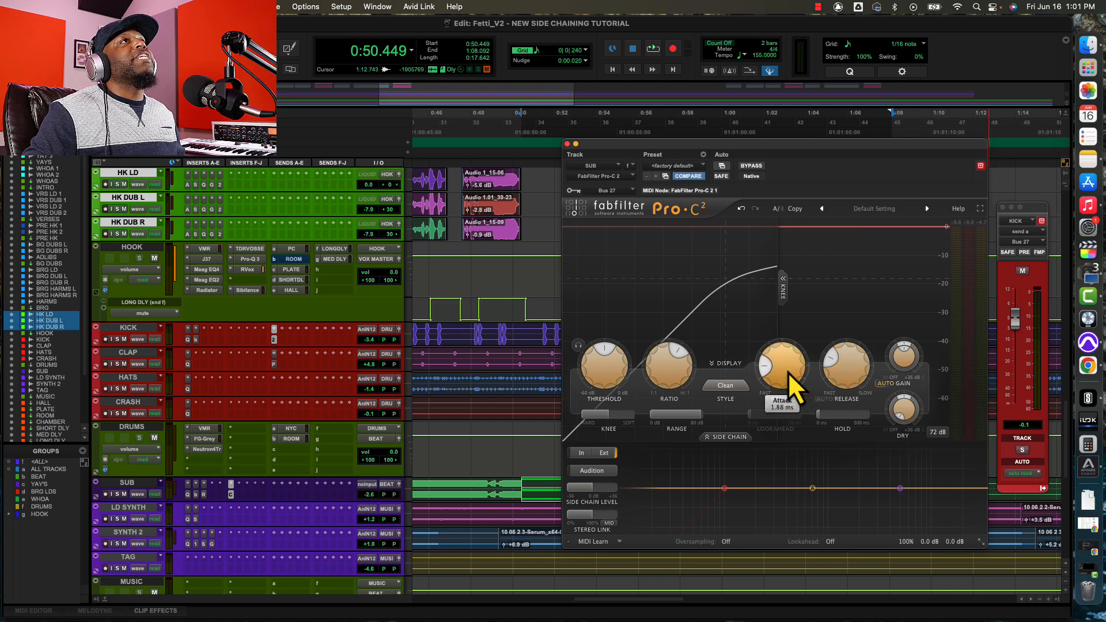
{"action": "mouse_move", "coordinate": [834, 371]}
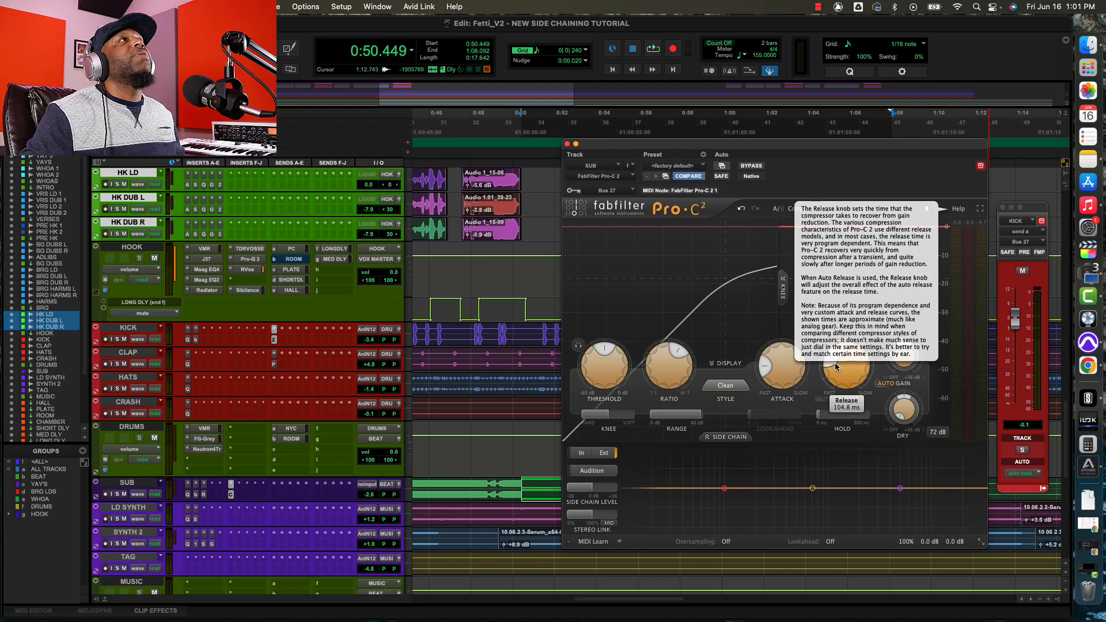
With KICK and SUB soloed during playback, raise the KICK send to +10.4 dB and lower the compressor's threshold to about -44.45 dB.
{"action": "mouse_move", "coordinate": [602, 357]}
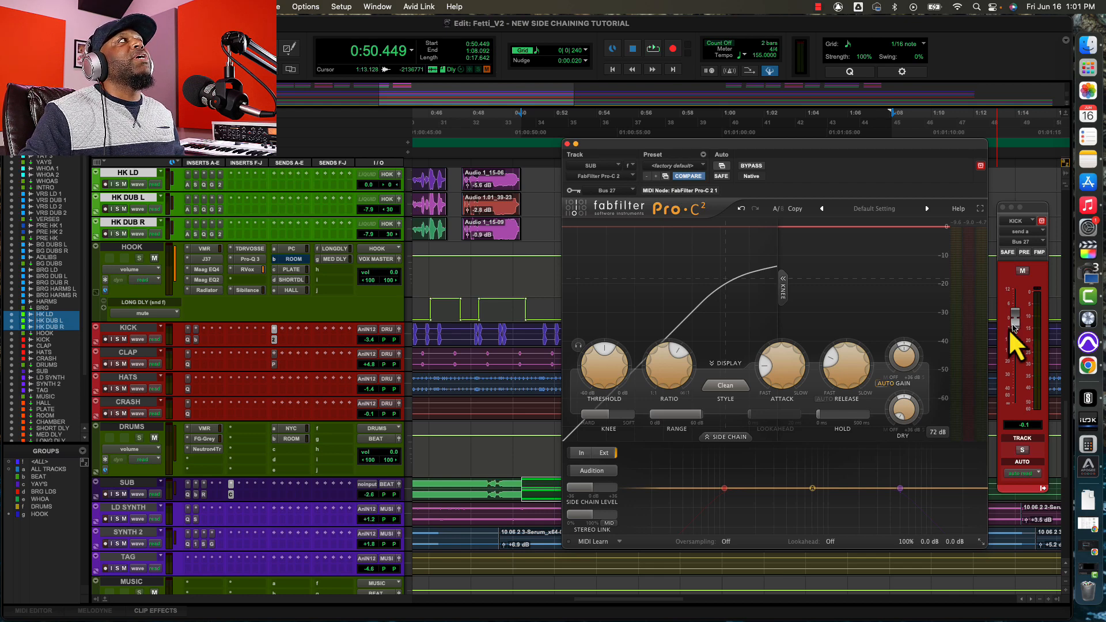
{"action": "left_click", "coordinate": [117, 339]}
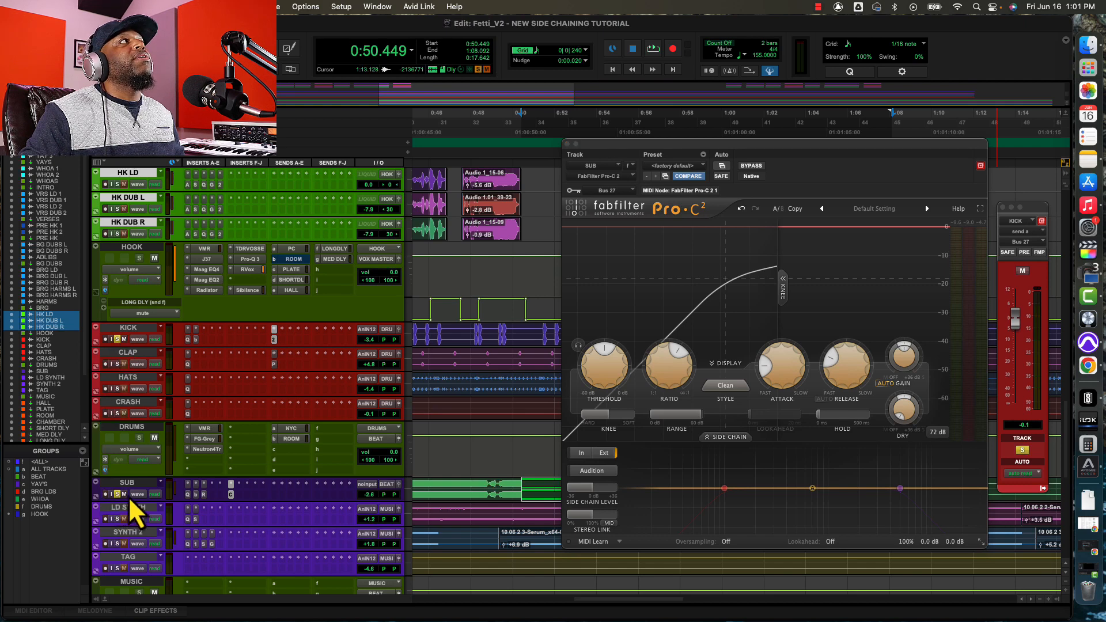
{"action": "key", "text": "space"}
{"action": "left_click_drag", "start_coordinate": [1013, 325], "coordinate": [1010, 299]}
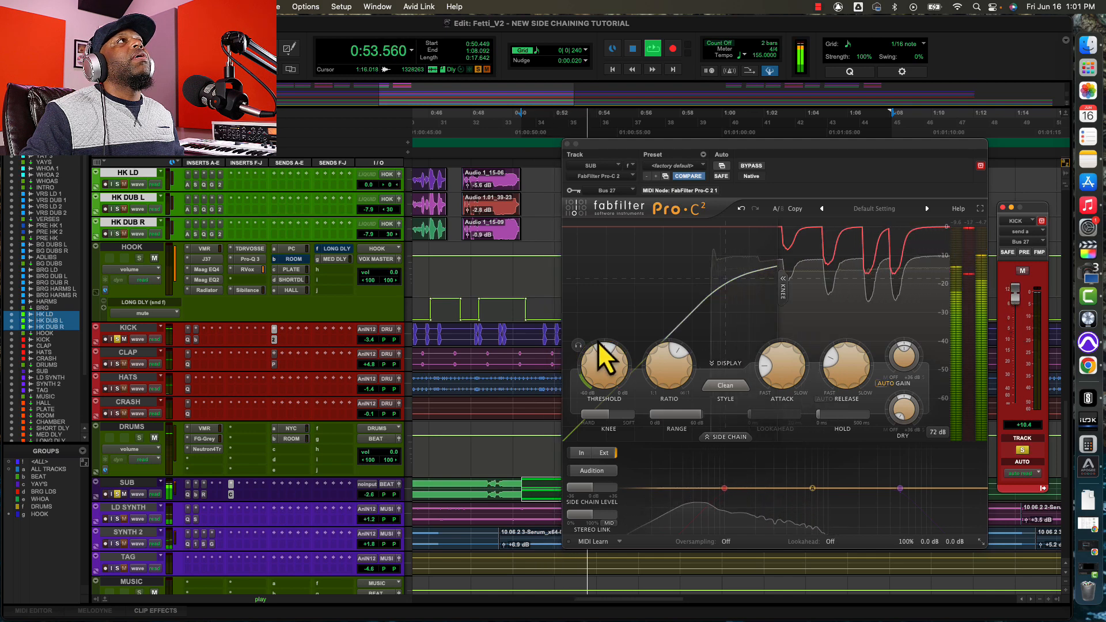
{"action": "left_click_drag", "start_coordinate": [600, 353], "coordinate": [586, 376]}
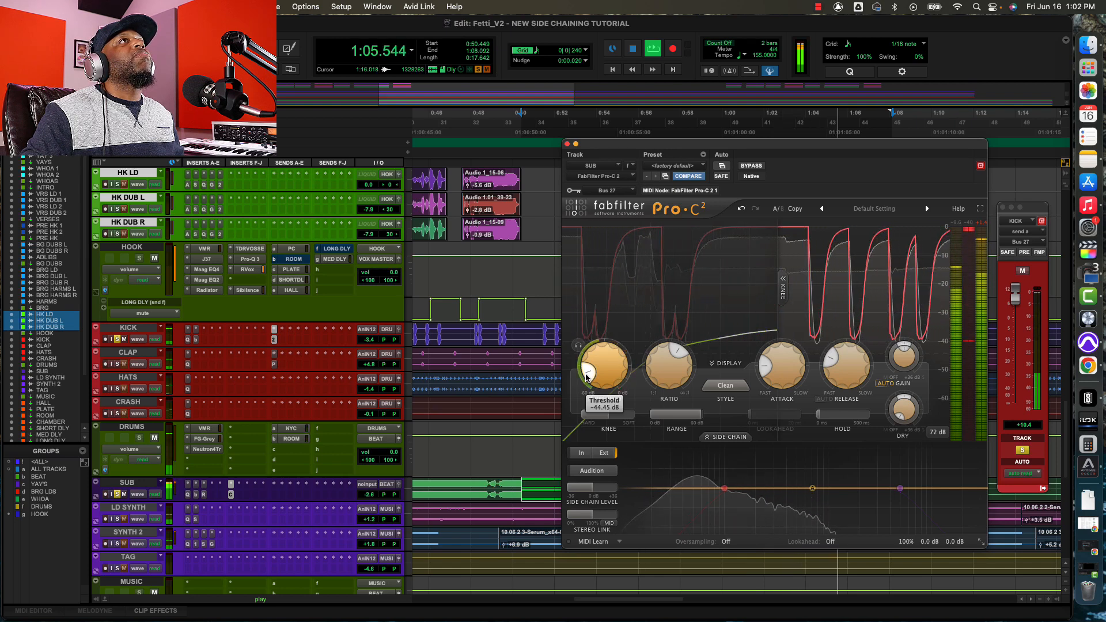
Stop playback, place the edit cursor on LD SYNTH just before the verse vocals, and insert Dyn3 Compressor/Limiter (stereo) on that track.
{"action": "key", "text": "space"}
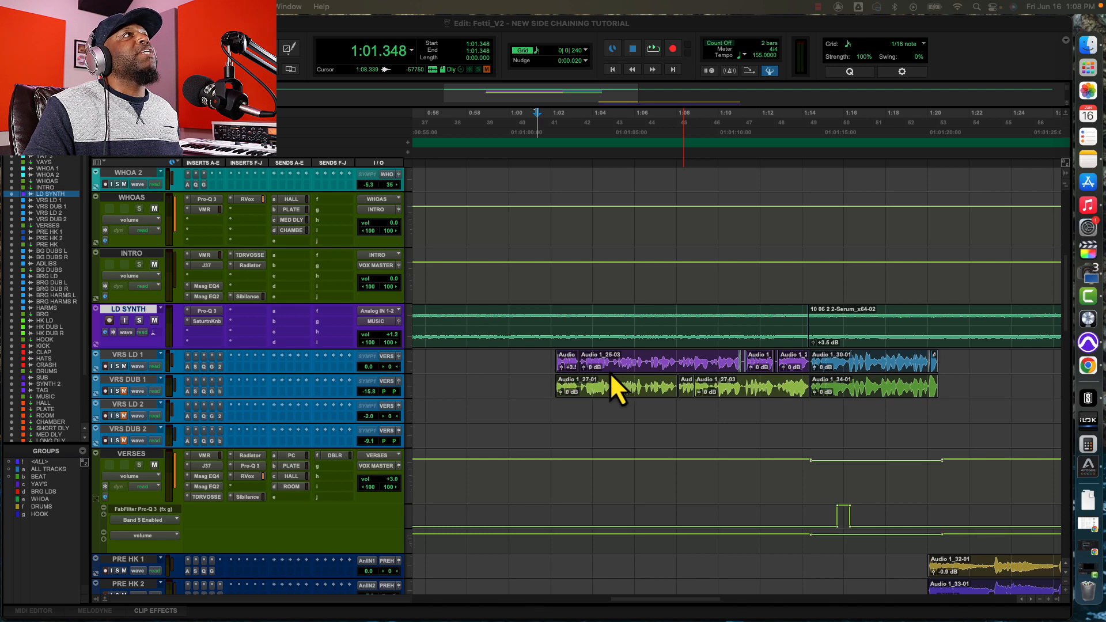
{"action": "left_click", "coordinate": [553, 323]}
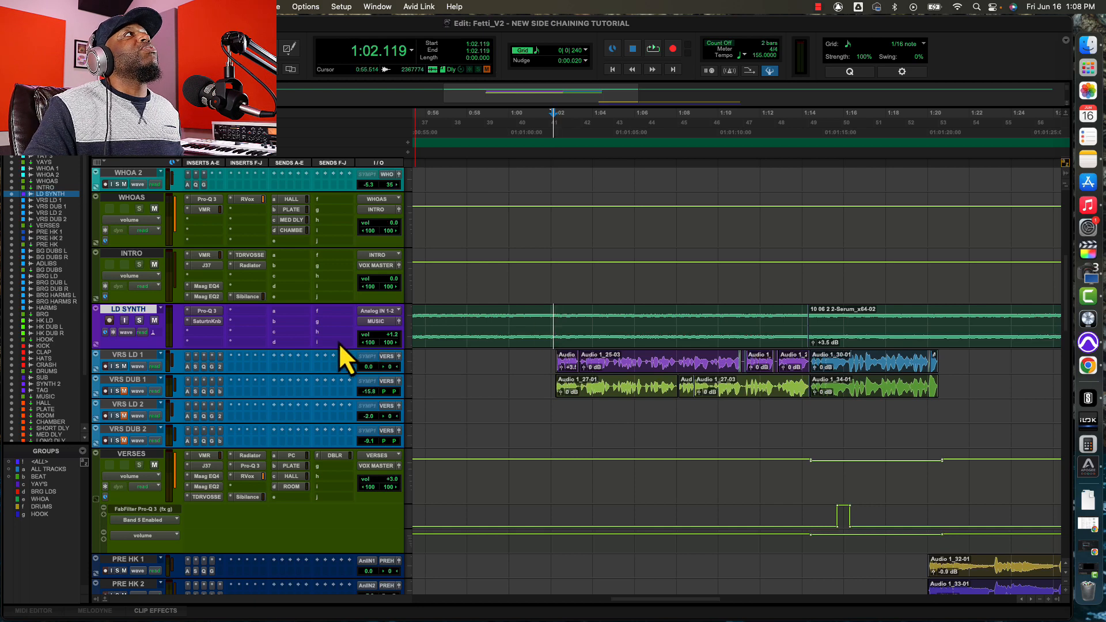
{"action": "left_click", "coordinate": [233, 314]}
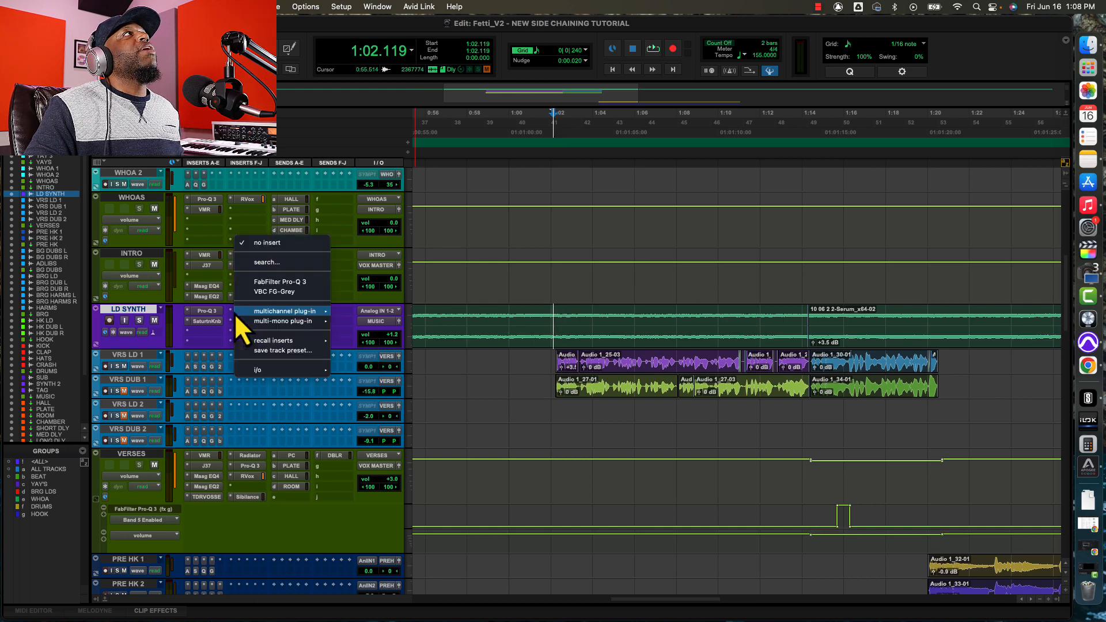
{"action": "mouse_move", "coordinate": [274, 314]}
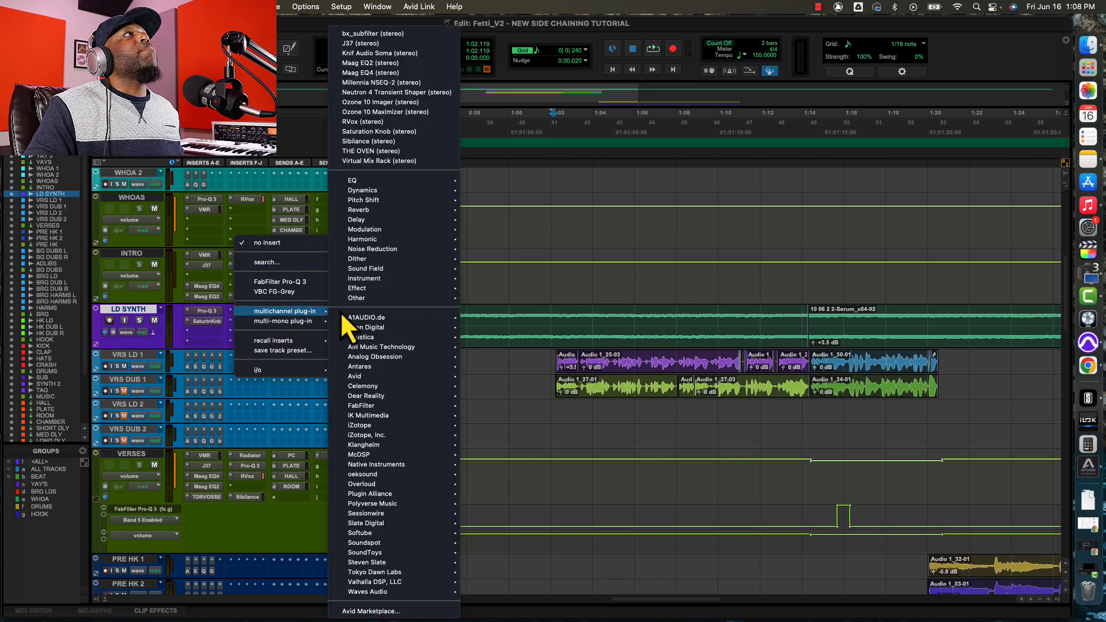
{"action": "mouse_move", "coordinate": [403, 379]}
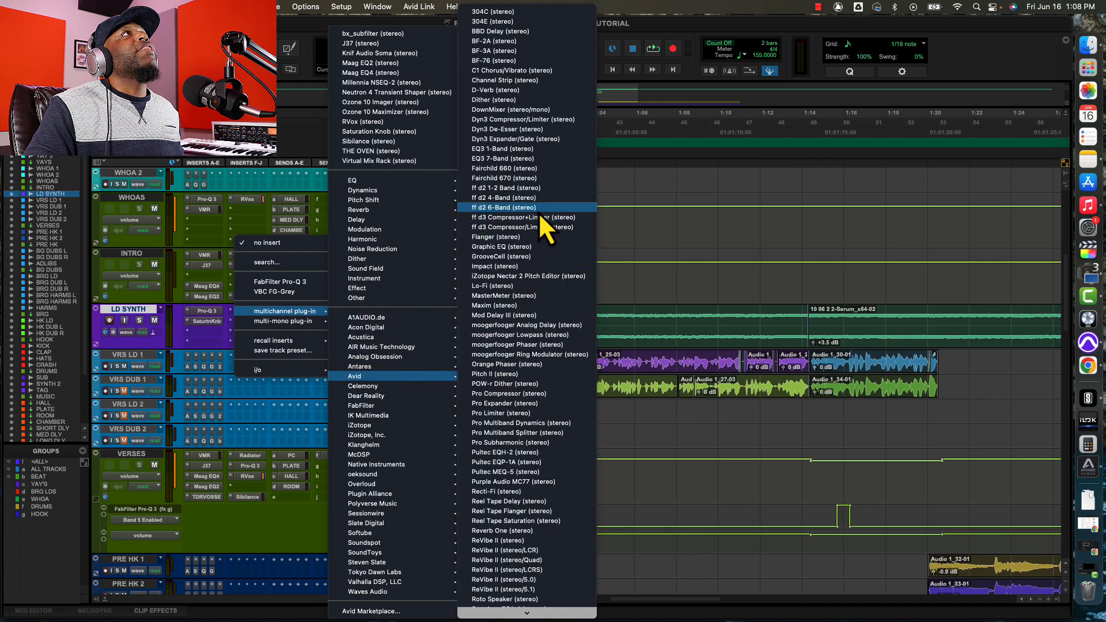
{"action": "left_click", "coordinate": [513, 119]}
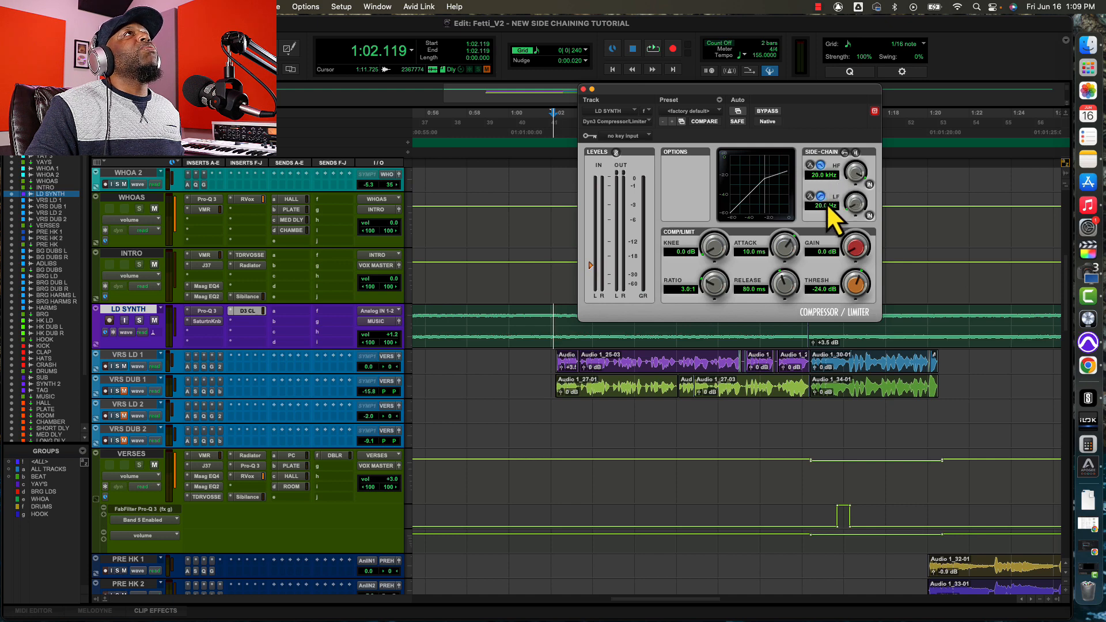
Enable the LD SYNTH compressor's external side-chain and set its key input to Bus 28 (Mono).
{"action": "left_click", "coordinate": [844, 152]}
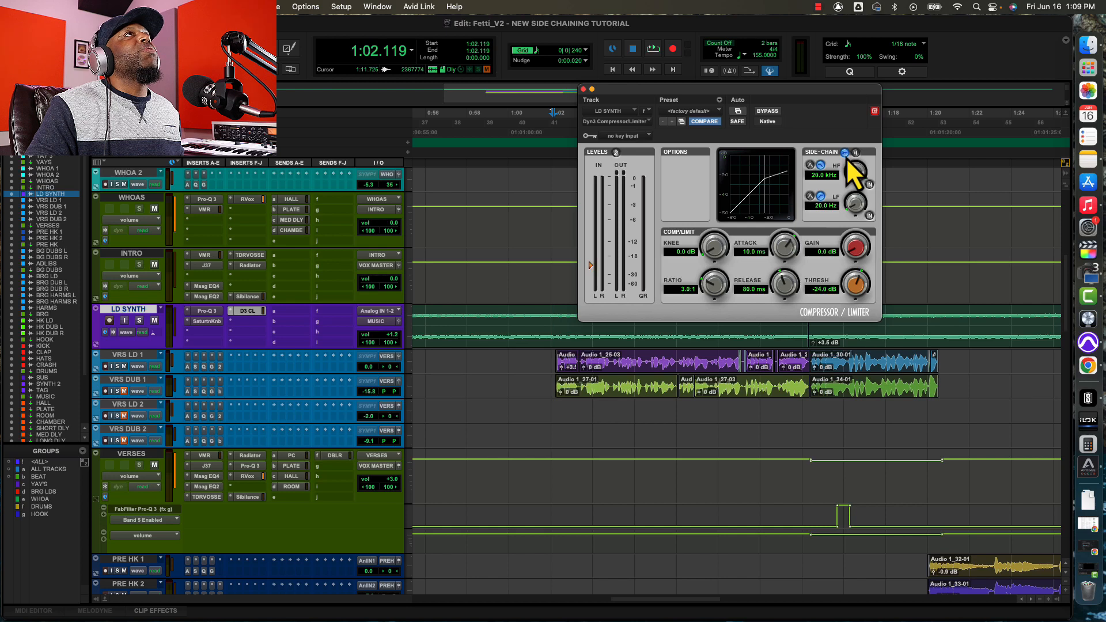
{"action": "left_click", "coordinate": [636, 138]}
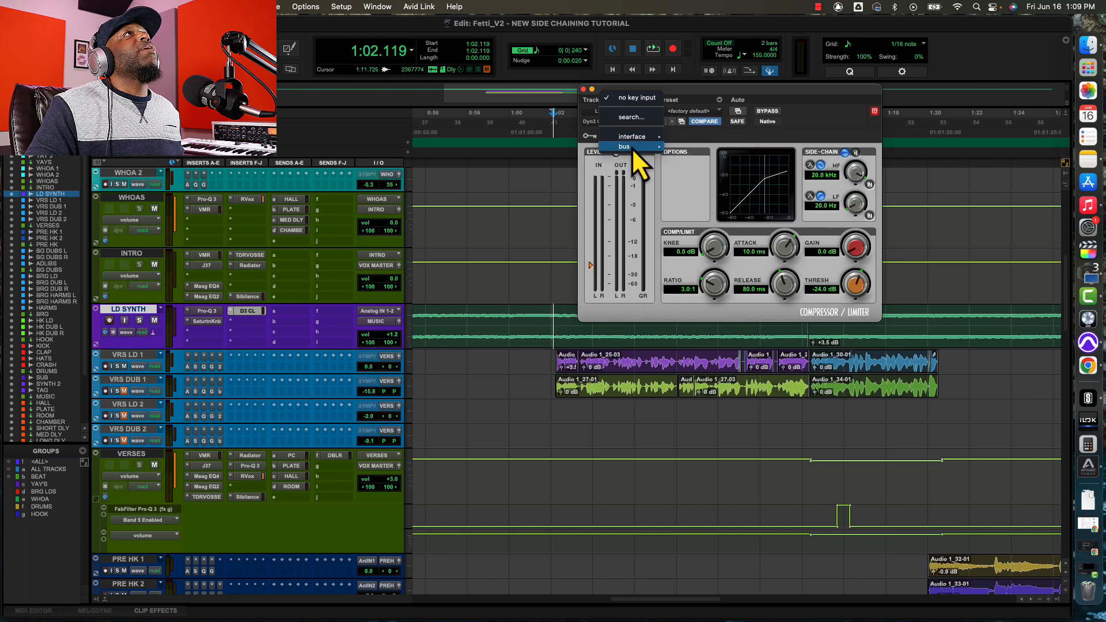
{"action": "mouse_move", "coordinate": [631, 147]}
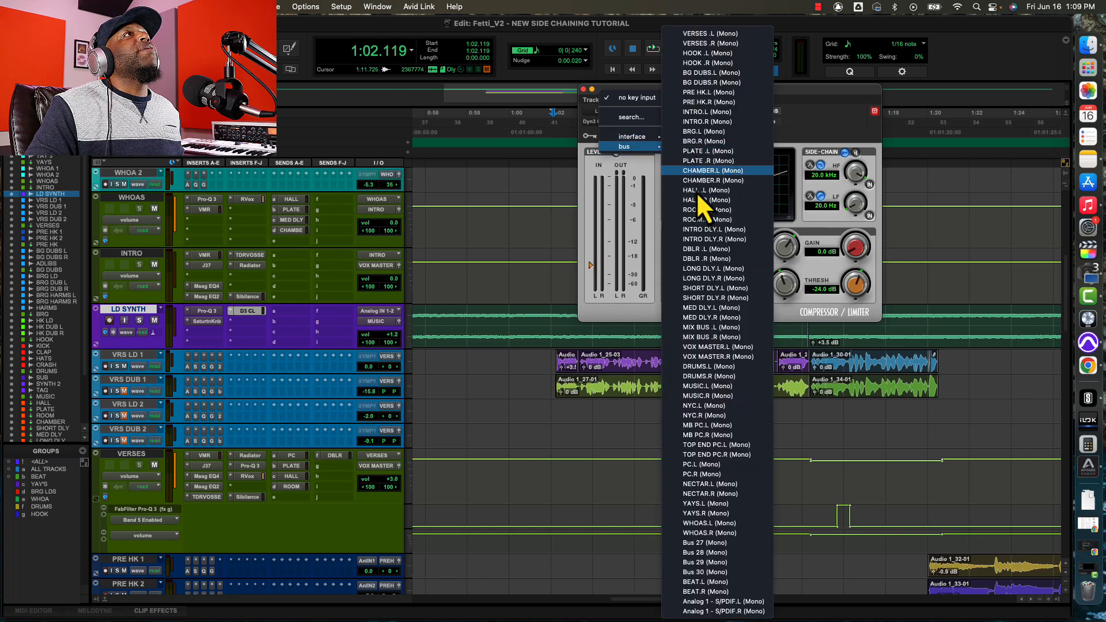
{"action": "left_click", "coordinate": [699, 554]}
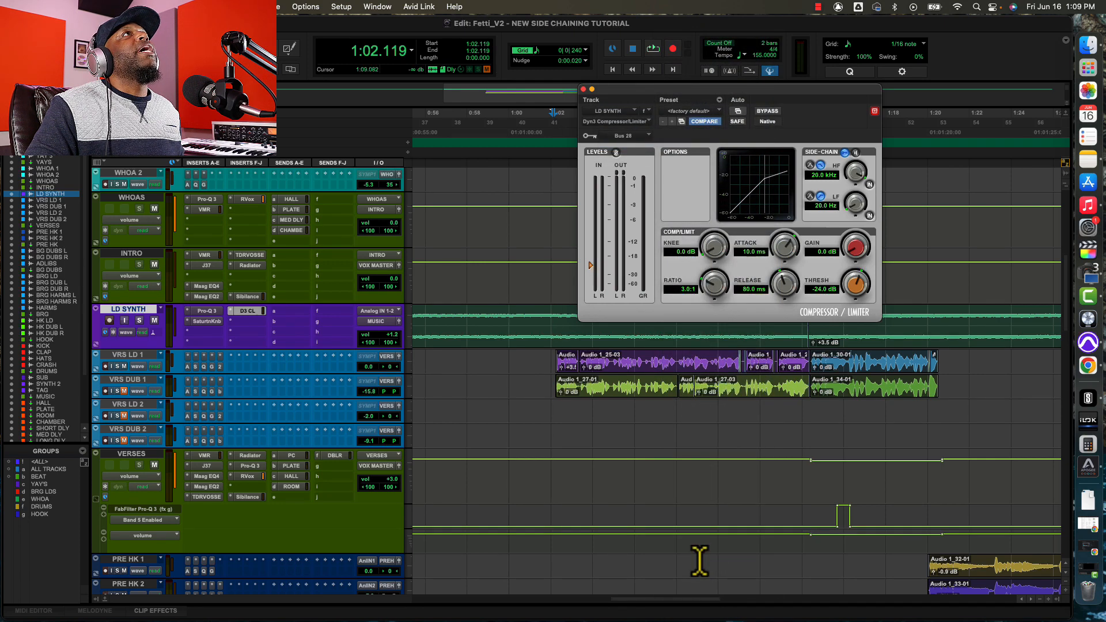
Add a send from the VRS LD 1 track to Bus 28 (Mono).
{"action": "left_click", "coordinate": [275, 359]}
{"action": "mouse_move", "coordinate": [282, 368]}
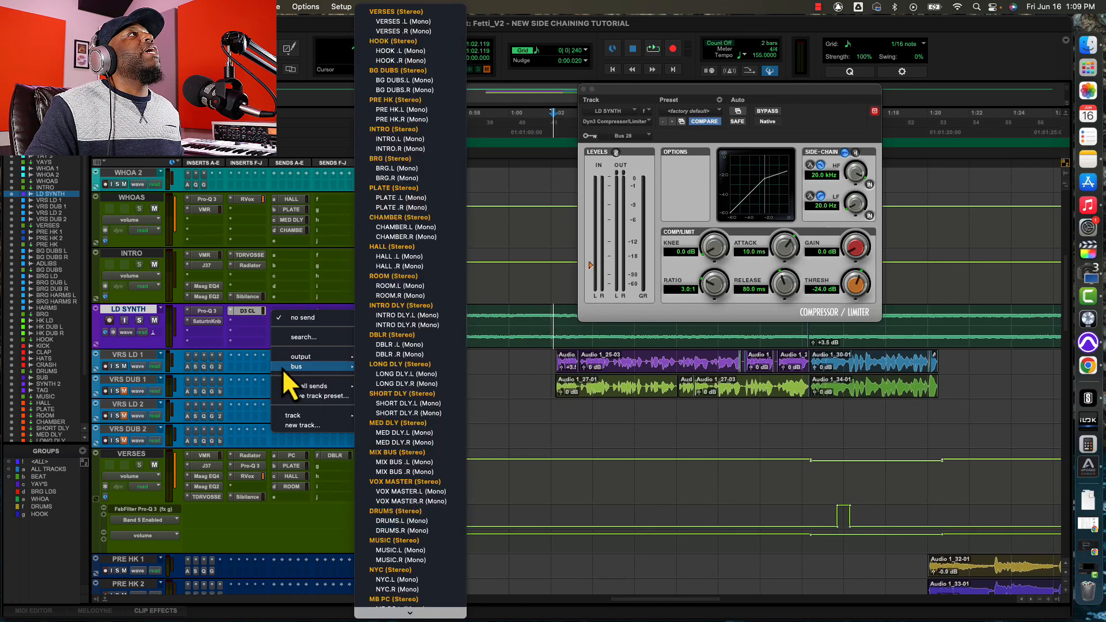
{"action": "scroll", "coordinate": [420, 575], "scroll_direction": "down", "scroll_amount": 10}
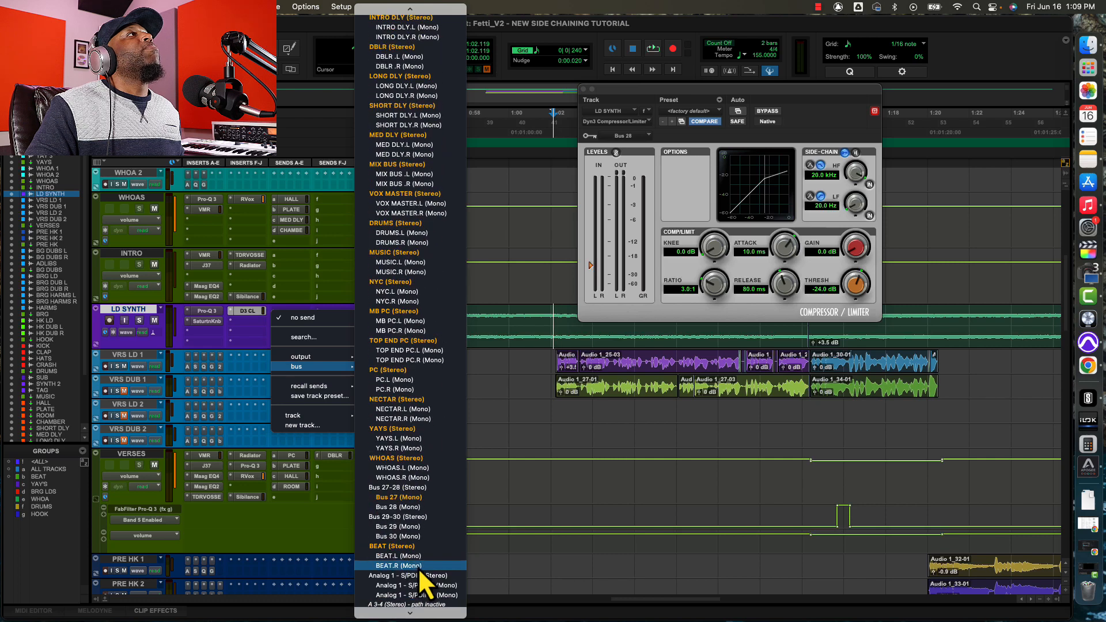
{"action": "left_click", "coordinate": [399, 508]}
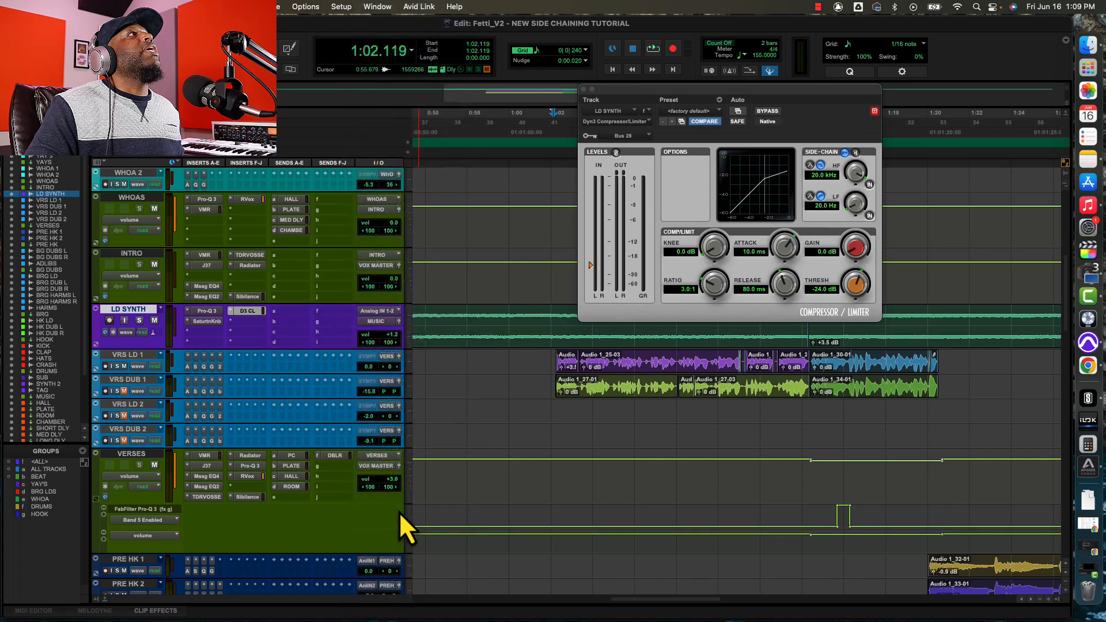
Rename the Bus 28 send path on VRS LD 1 as VOX SC.
{"action": "right_click", "coordinate": [275, 367]}
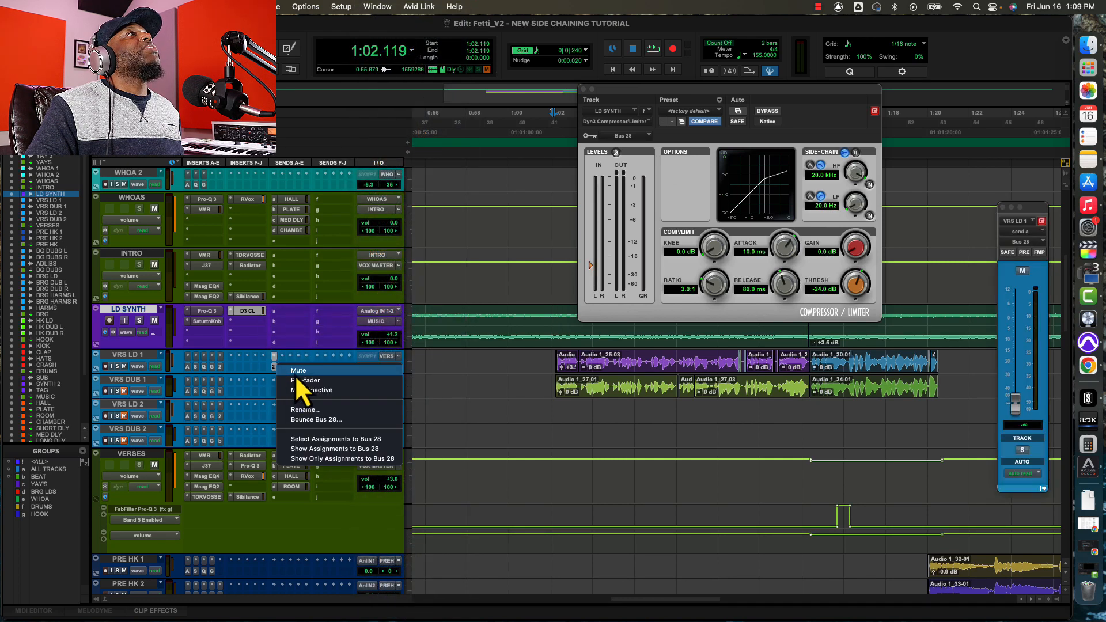
{"action": "left_click", "coordinate": [309, 410]}
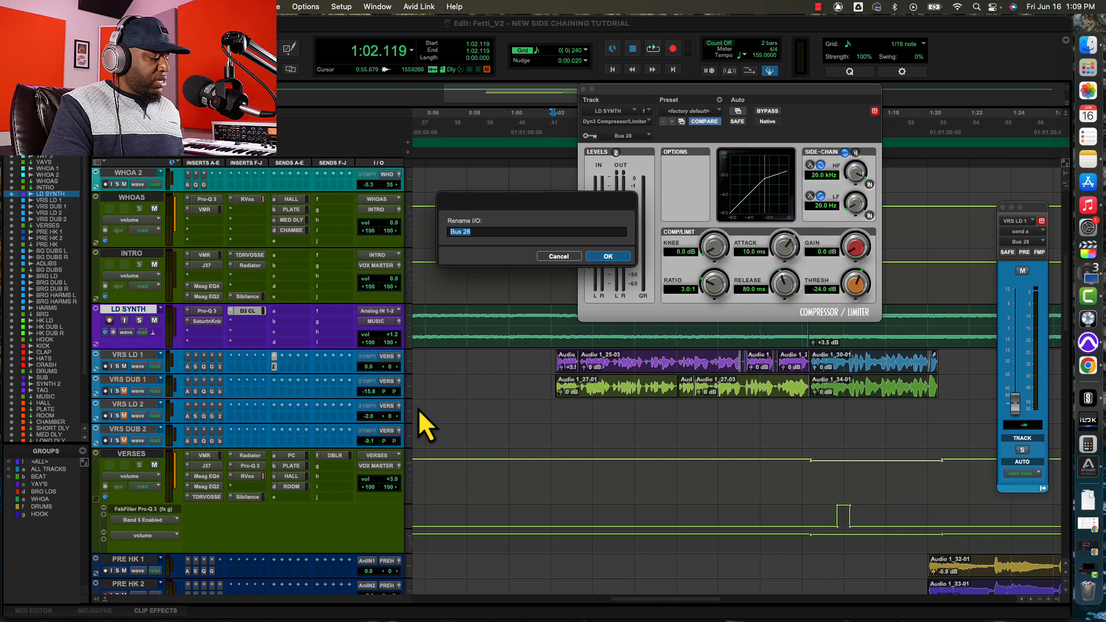
{"action": "type", "text": "S"}
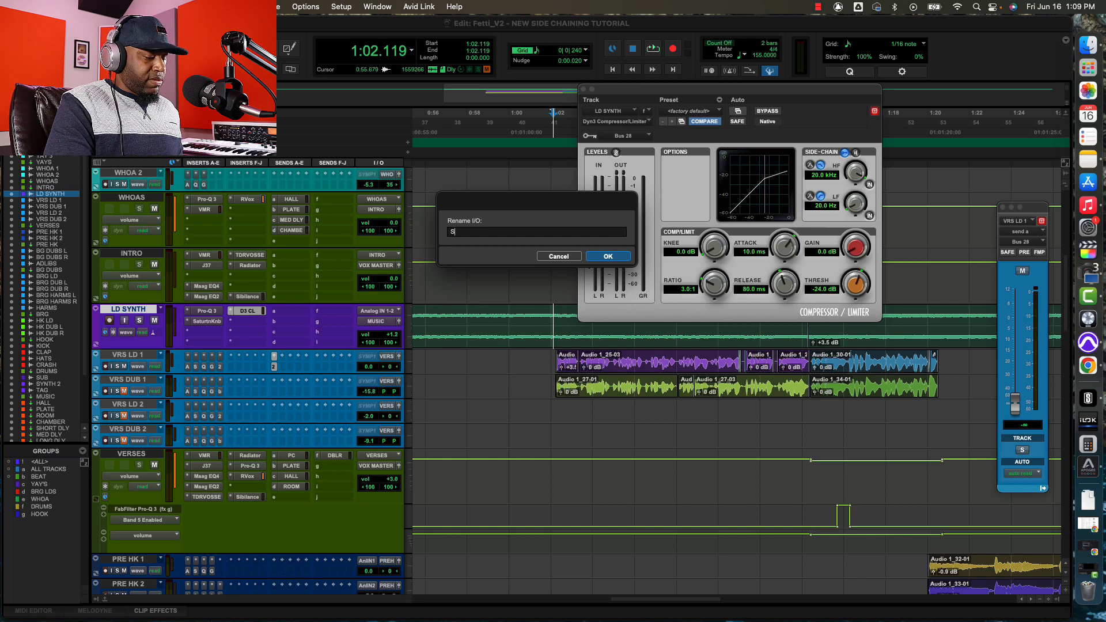
{"action": "key", "text": "BackSpace"}
{"action": "type", "text": "VOX"}
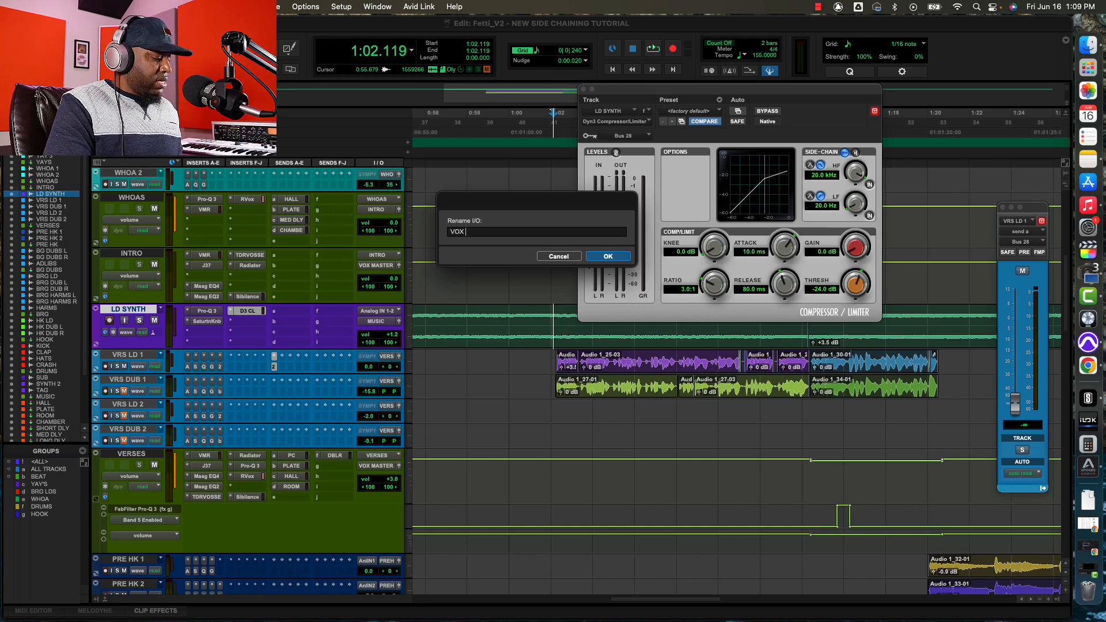
{"action": "type", "text": " SC"}
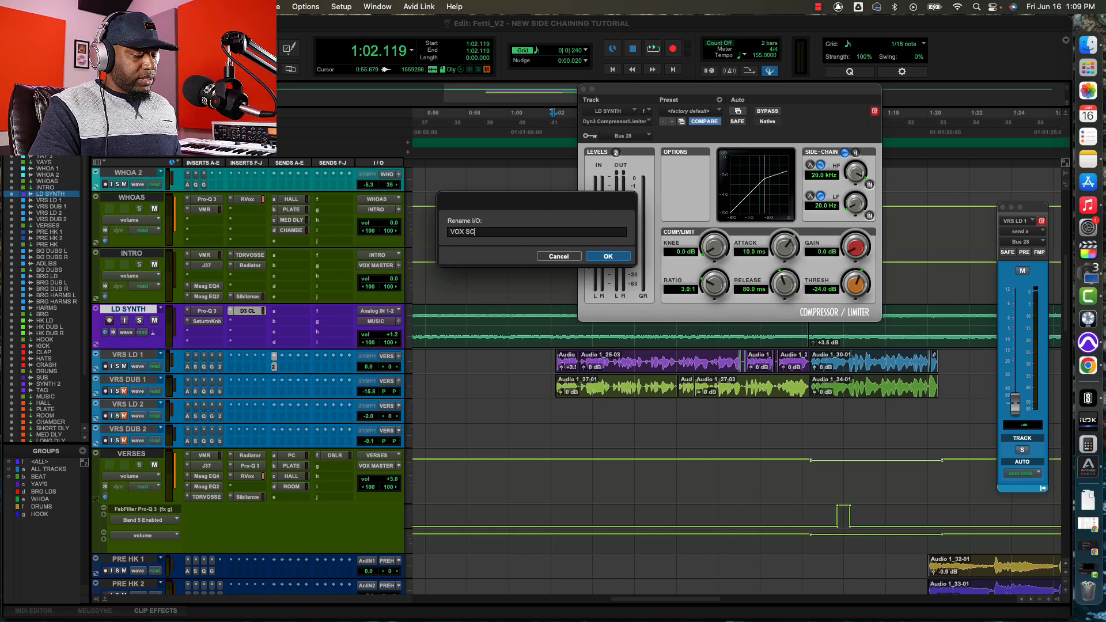
{"action": "key", "text": "Return"}
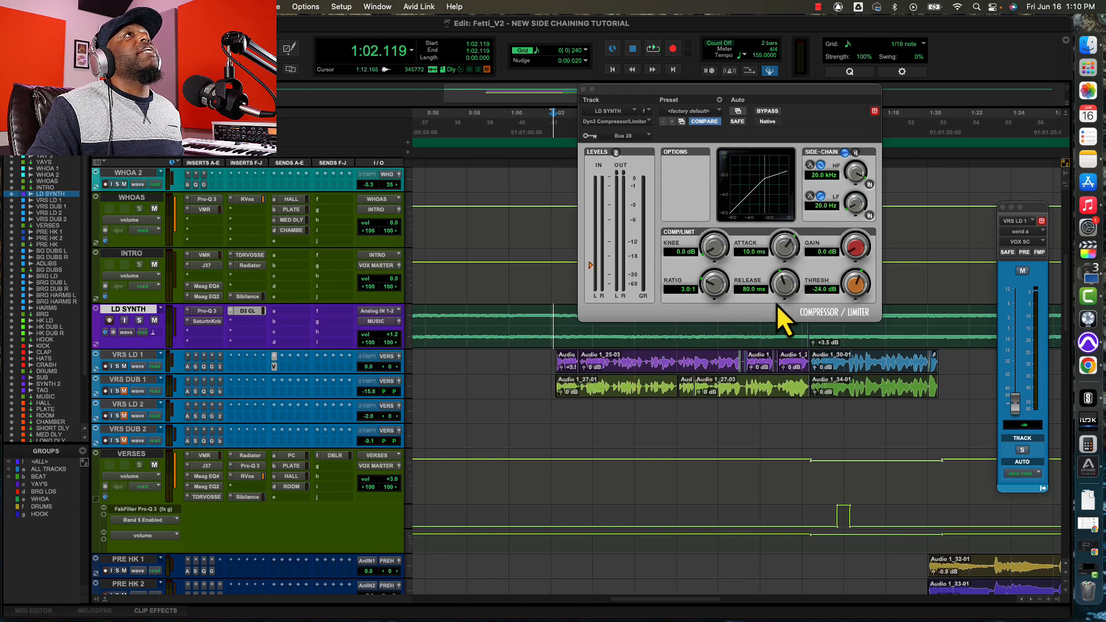
Enable the compressor's side-chain LF filter and set its frequency to 2.0 kHz.
{"action": "left_click", "coordinate": [869, 216]}
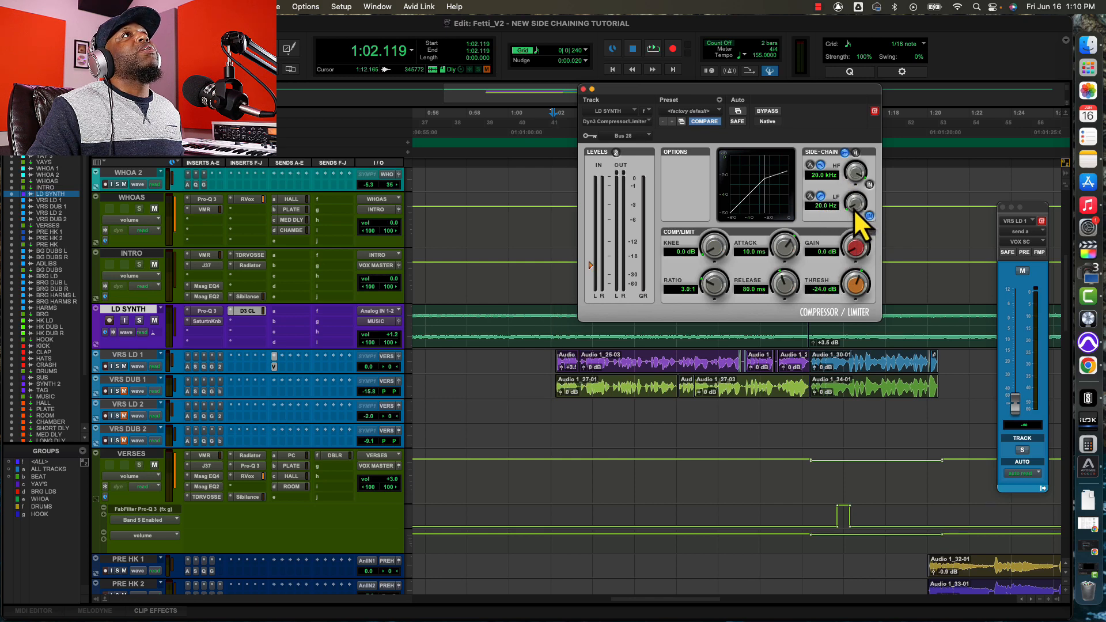
{"action": "left_click_drag", "start_coordinate": [854, 210], "coordinate": [852, 140]}
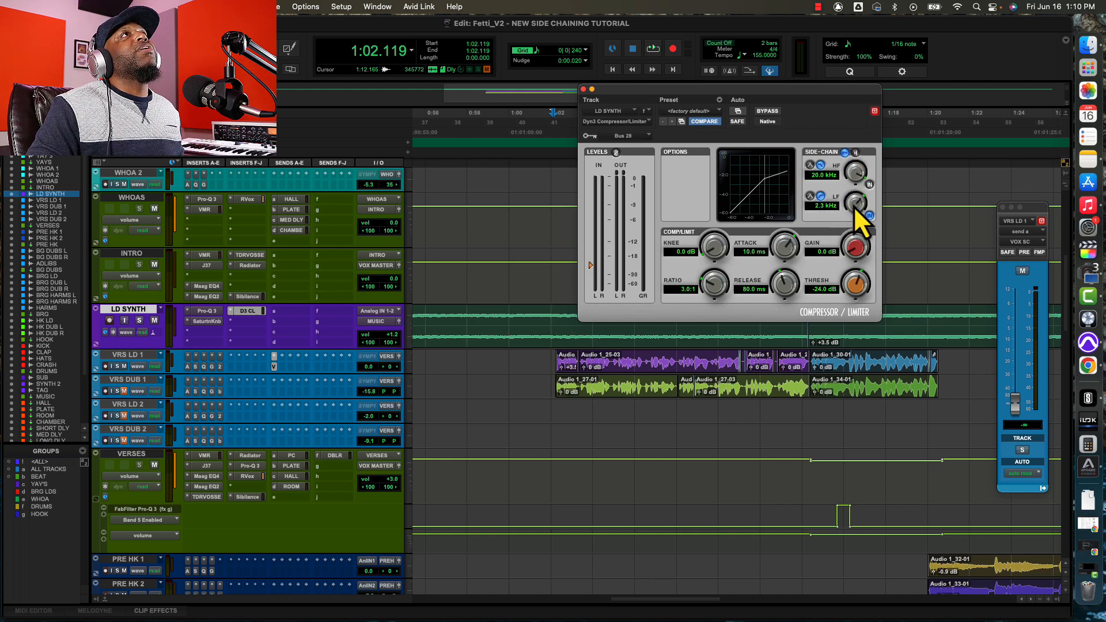
{"action": "left_click_drag", "start_coordinate": [856, 203], "coordinate": [855, 218]}
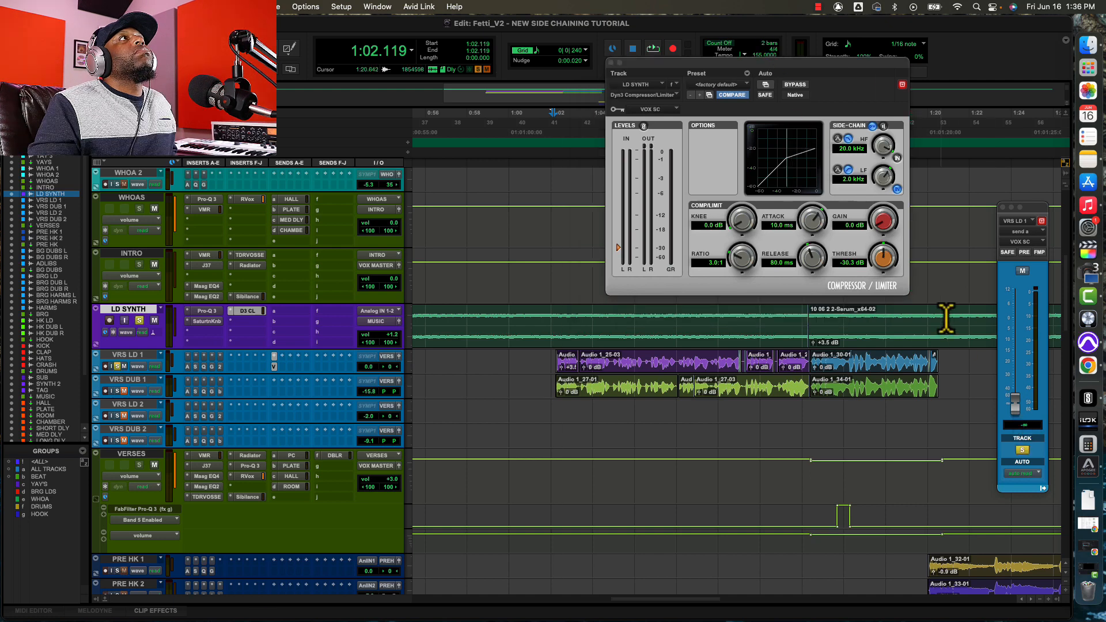
Raise the VRS LD 1 send to VOX SC to about +1.5 dB while LD SYNTH and VRS LD 1 play soloed.
{"action": "key", "text": "space"}
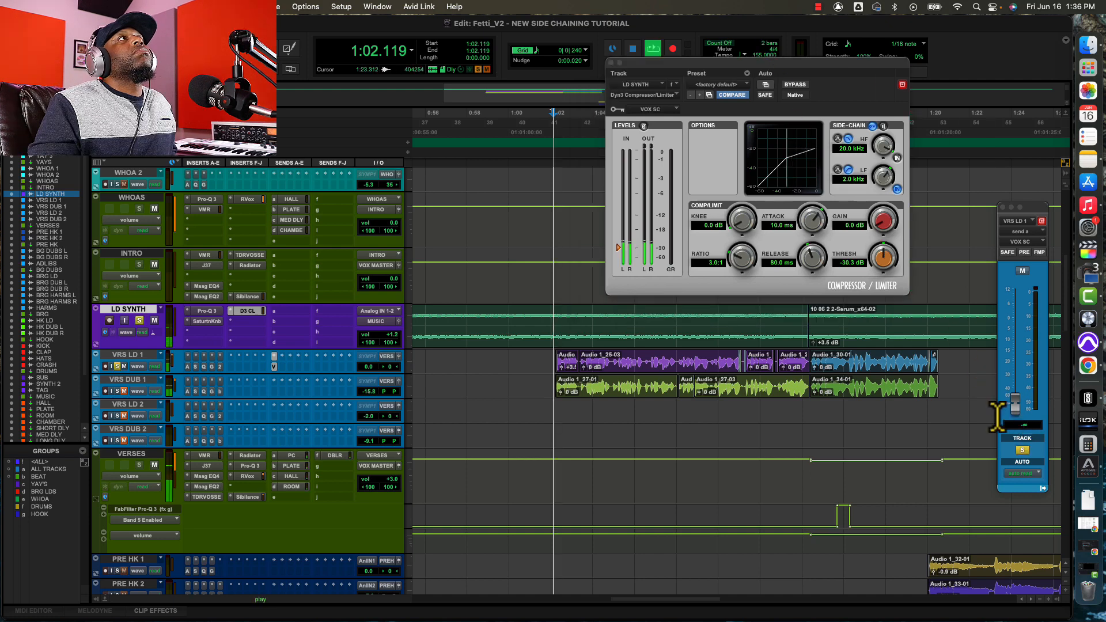
{"action": "left_click_drag", "start_coordinate": [1014, 408], "coordinate": [1010, 324]}
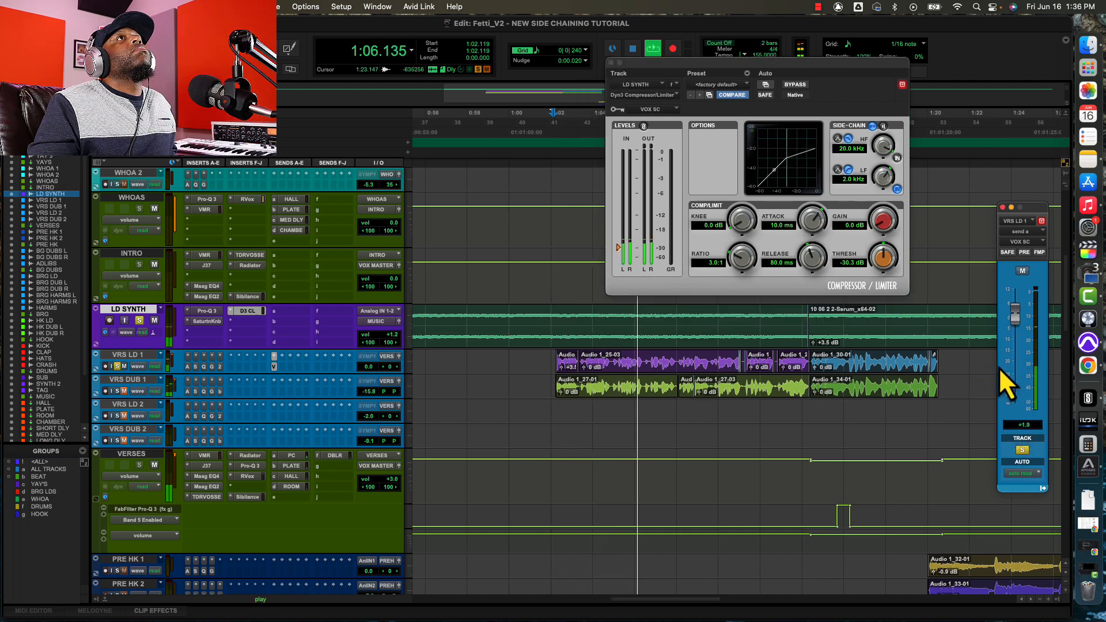
{"action": "key", "text": "space"}
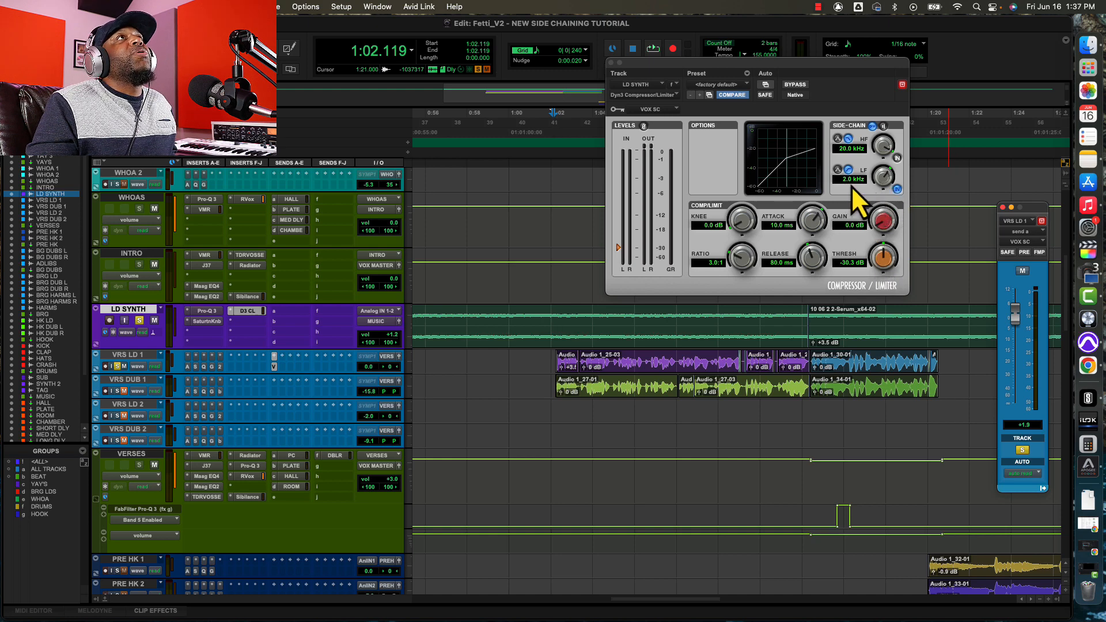
Play back with the side-chain LF filter disabled to compare the compression, and re-enable the filter.
{"action": "left_click", "coordinate": [897, 190]}
{"action": "key", "text": "space"}
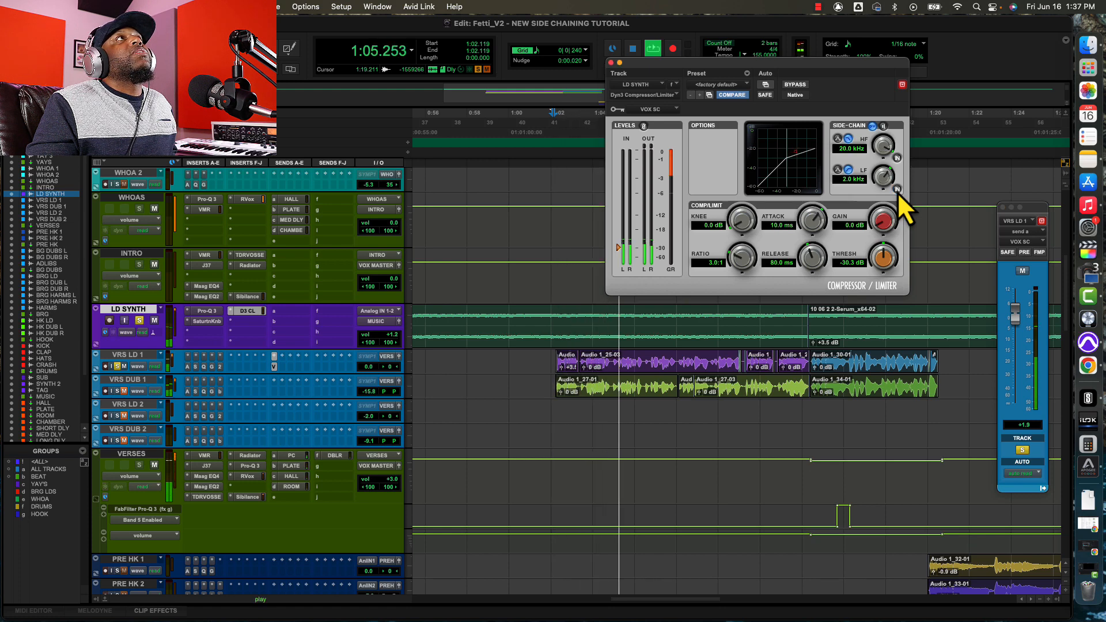
{"action": "key", "text": "space"}
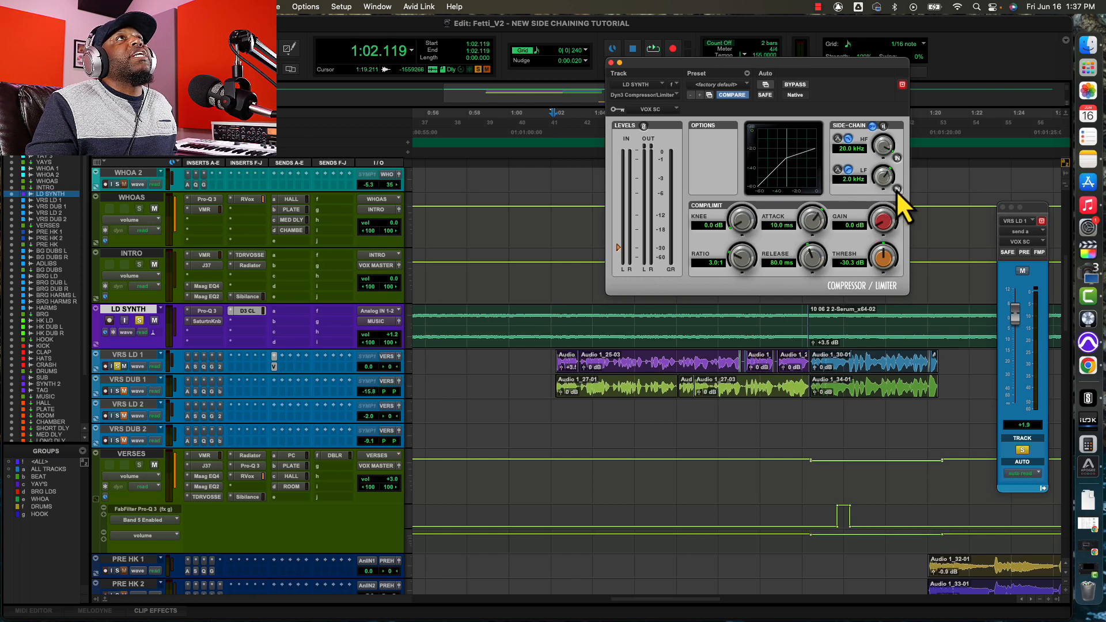
{"action": "left_click", "coordinate": [897, 190]}
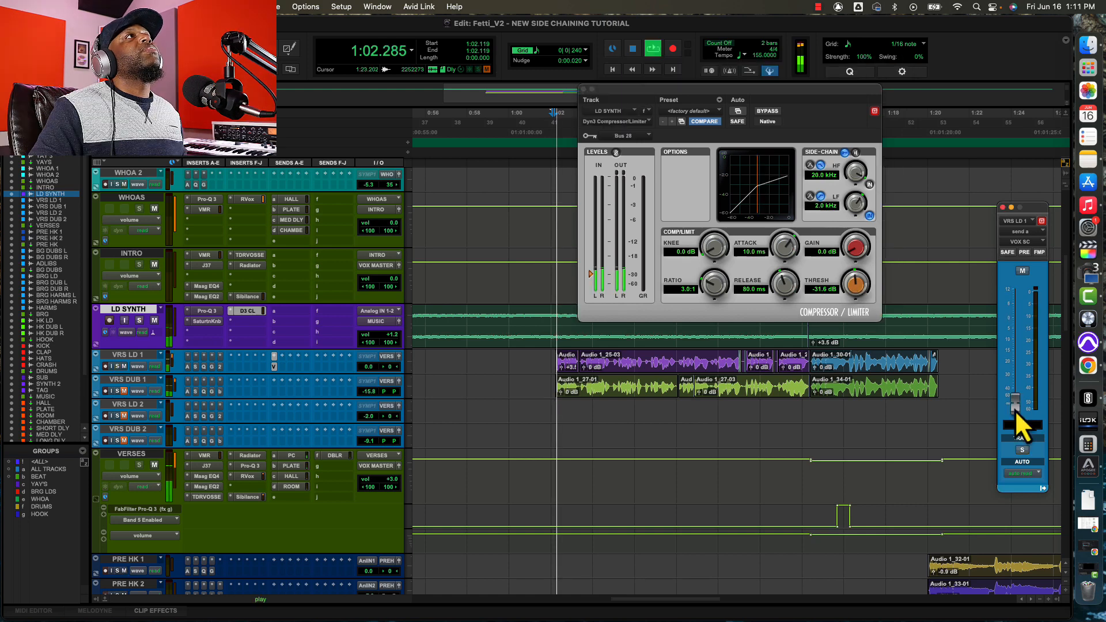
Set the VRS LD 1 send to -1.7 dB and the LD SYNTH compressor's threshold to -47.5 dB, and audition the full mix.
{"action": "left_click_drag", "start_coordinate": [1014, 410], "coordinate": [1015, 325]}
{"action": "left_click_drag", "start_coordinate": [851, 281], "coordinate": [844, 319]}
{"action": "key", "text": "space"}
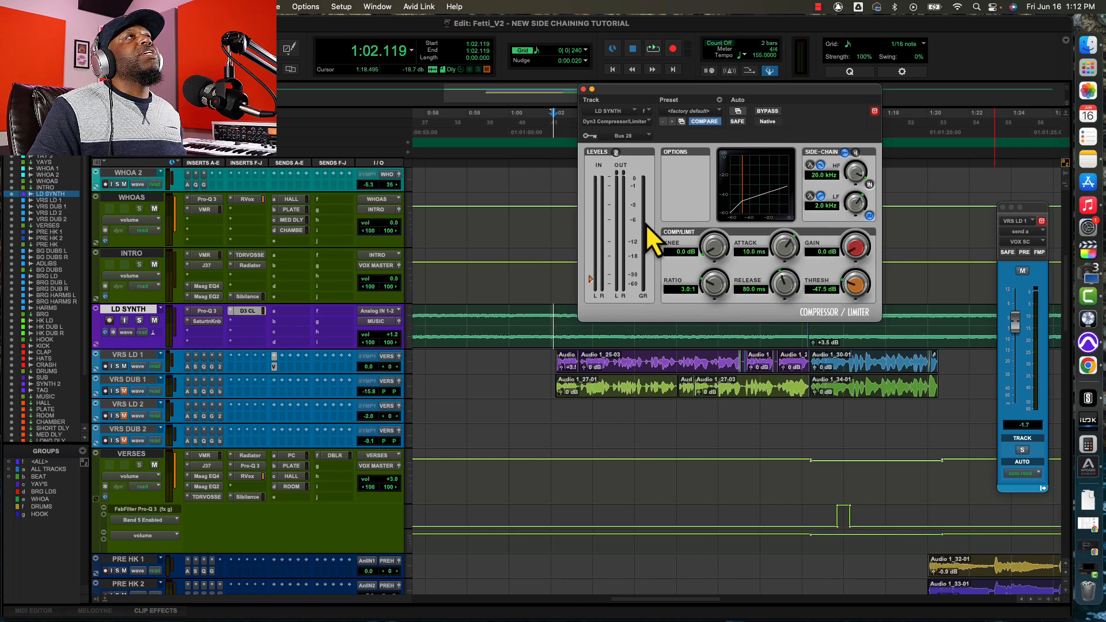
{"action": "key", "text": "space"}
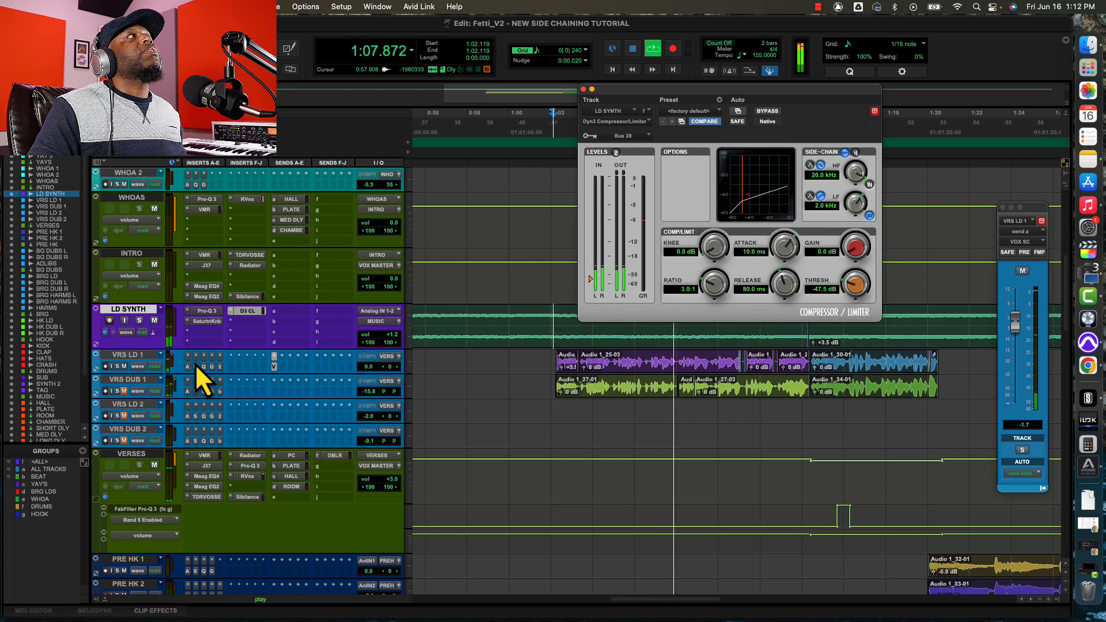
{"action": "key", "text": "space"}
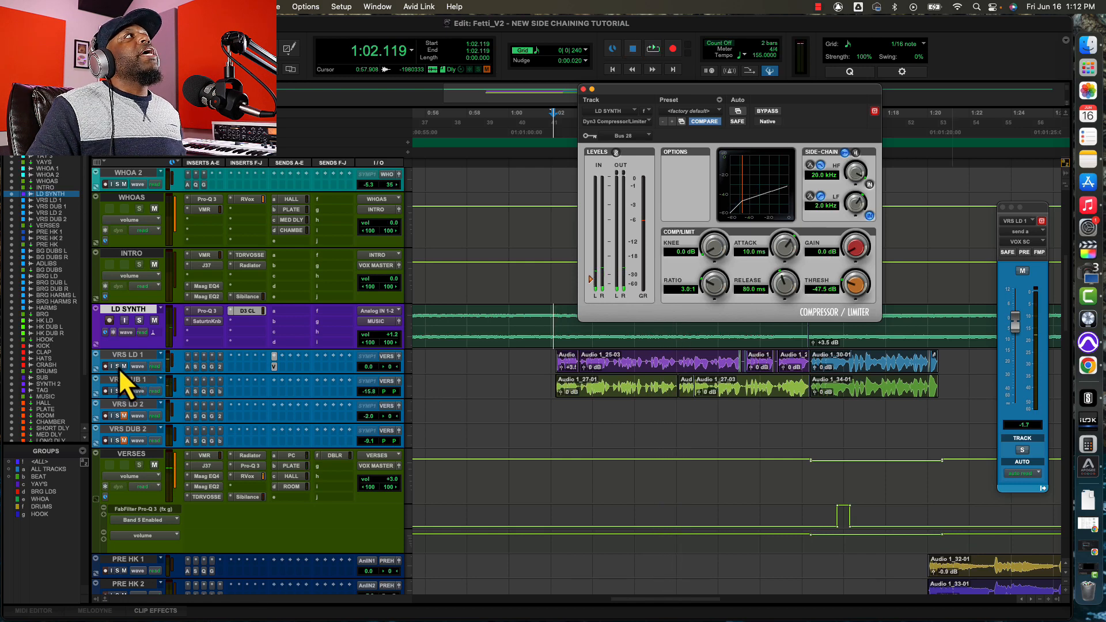
Solo VRS LD 1 and LD SYNTH, move the compressor window clear of the clips, and play back the two tracks to audition the ducking.
{"action": "left_click", "coordinate": [117, 366]}
{"action": "left_click", "coordinate": [139, 321]}
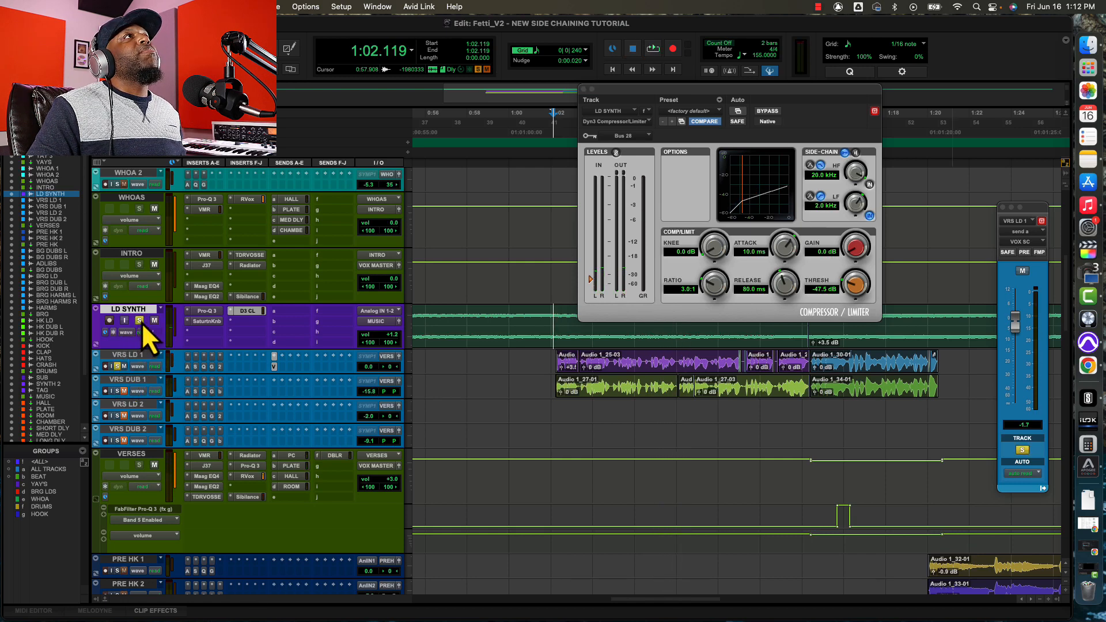
{"action": "left_click_drag", "start_coordinate": [752, 95], "coordinate": [780, 68]}
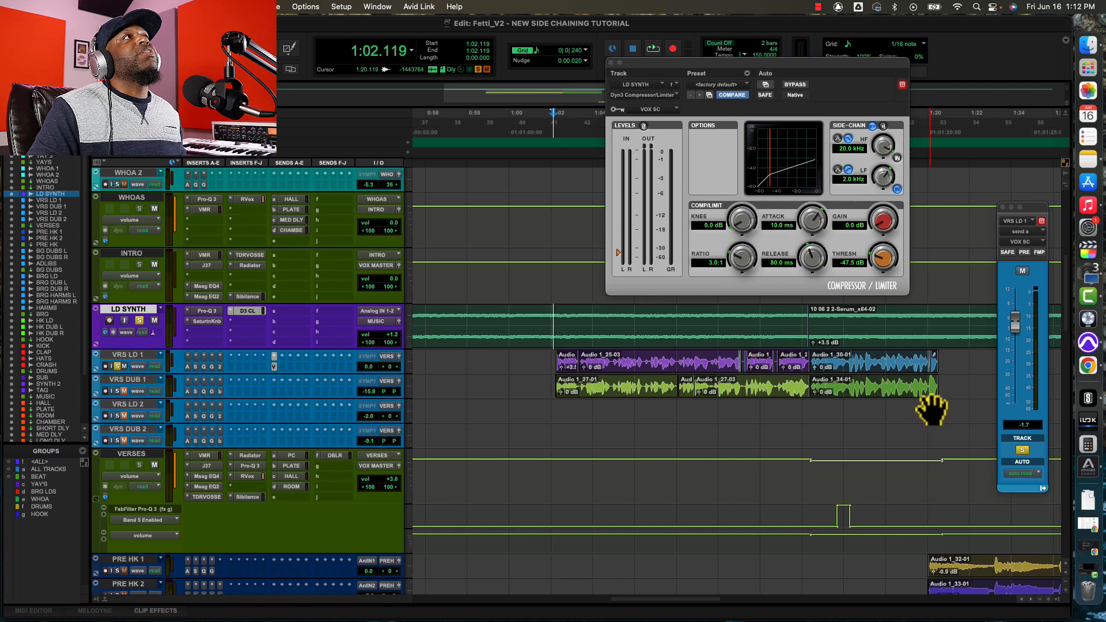
{"action": "key", "text": "space"}
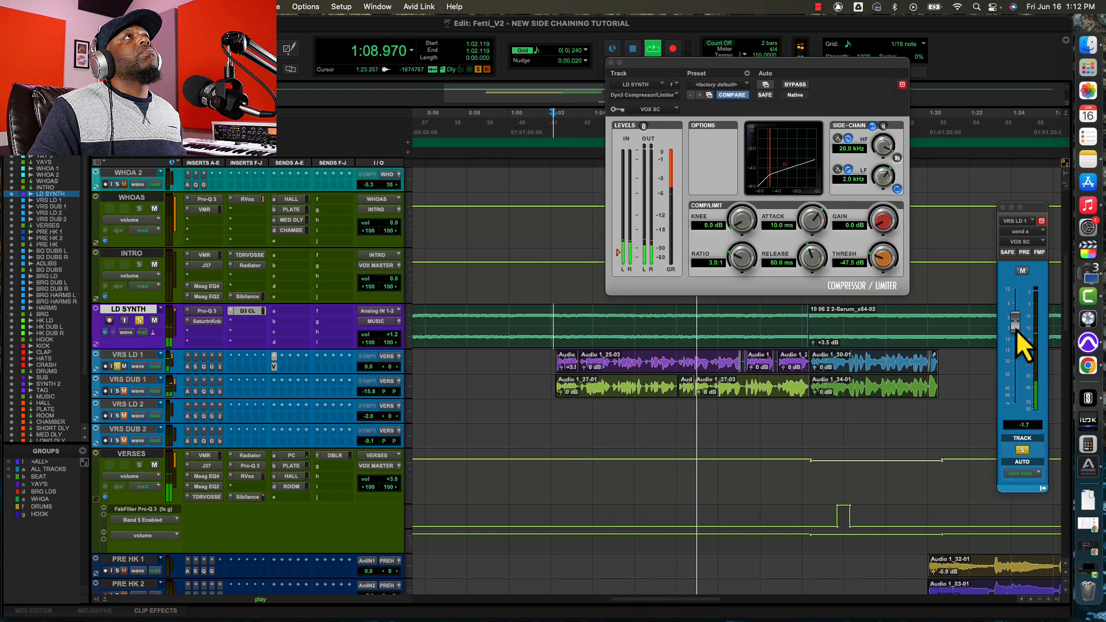
{"action": "key", "text": "space"}
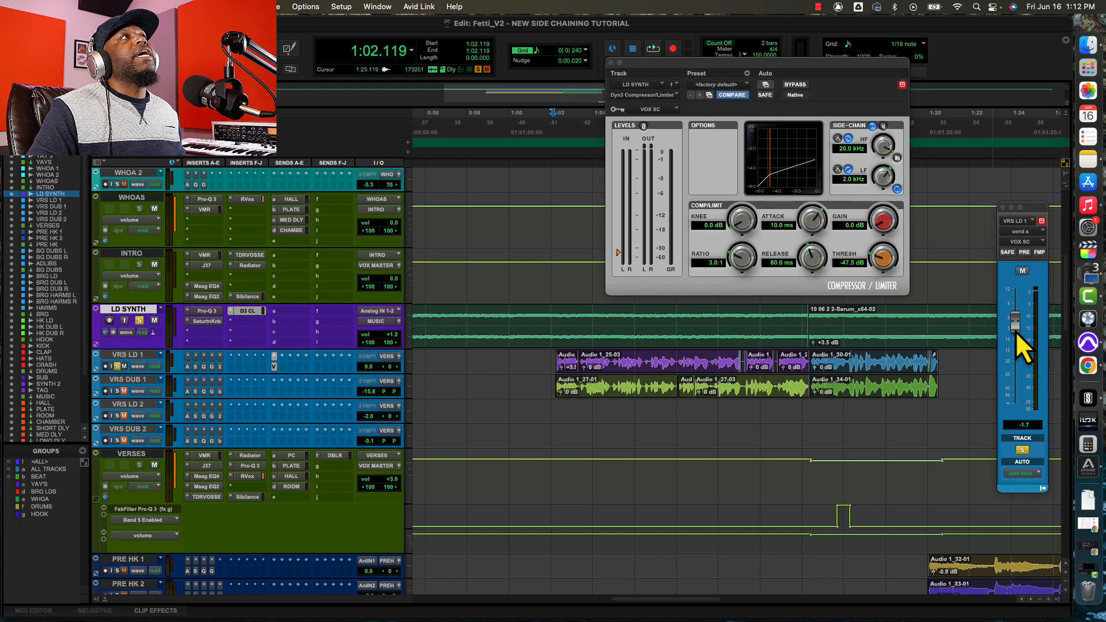
Lower the VRS LD 1 send to VOX SC to about -3.8 dB while the two soloed tracks play.
{"action": "key", "text": "space"}
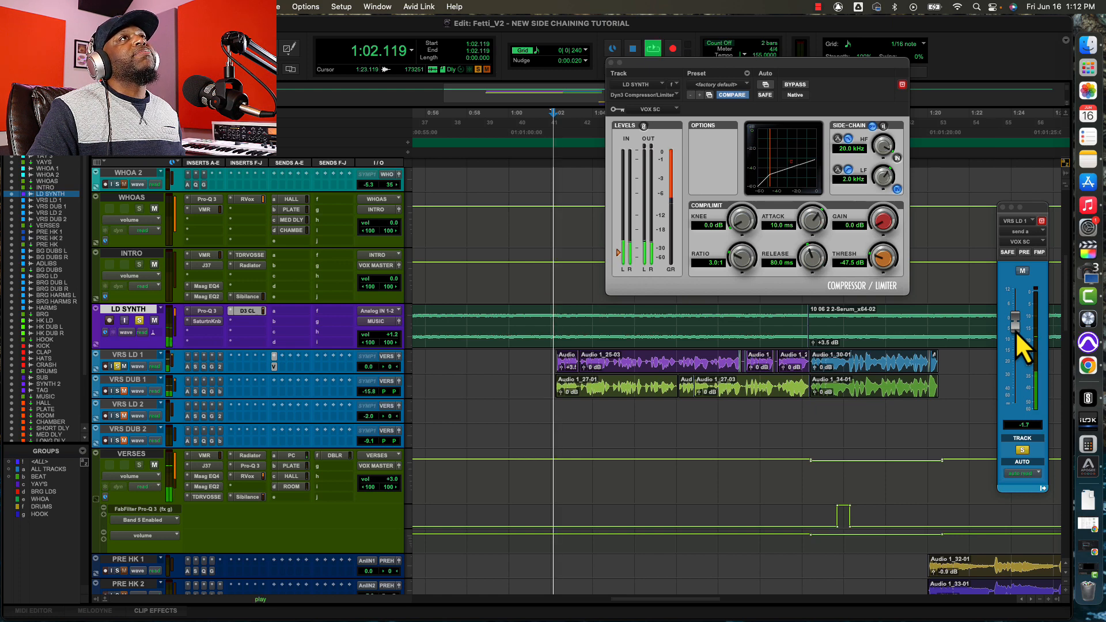
{"action": "mouse_move", "coordinate": [1015, 324]}
{"action": "left_mouse_down"}
{"action": "mouse_move", "coordinate": [1016, 348]}
{"action": "mouse_move", "coordinate": [1016, 336]}
{"action": "left_mouse_up"}
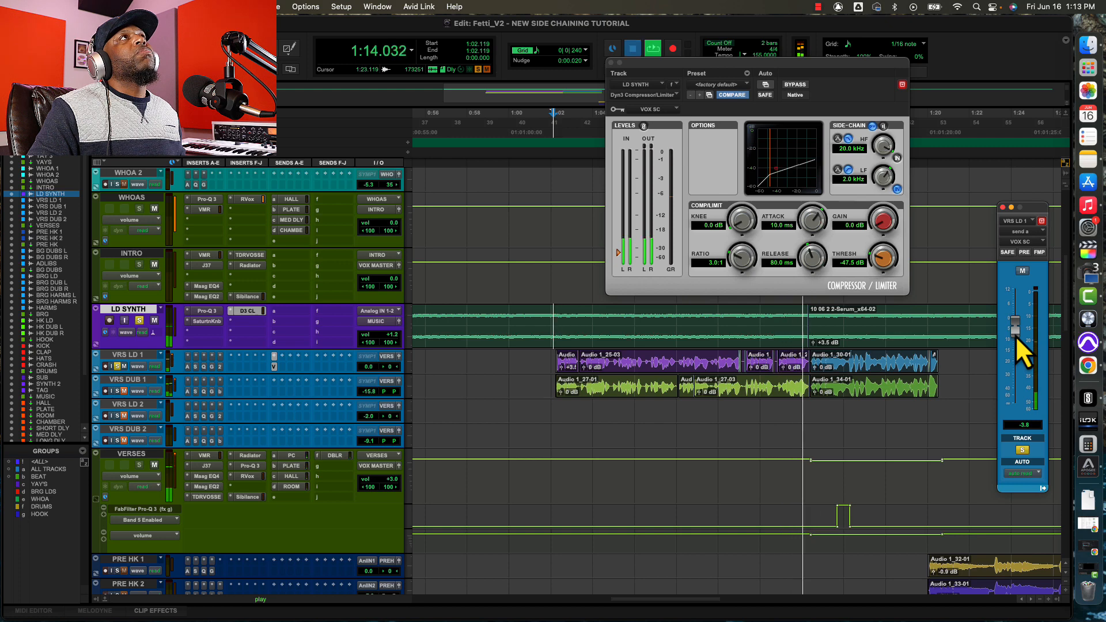
{"action": "key", "text": "space"}
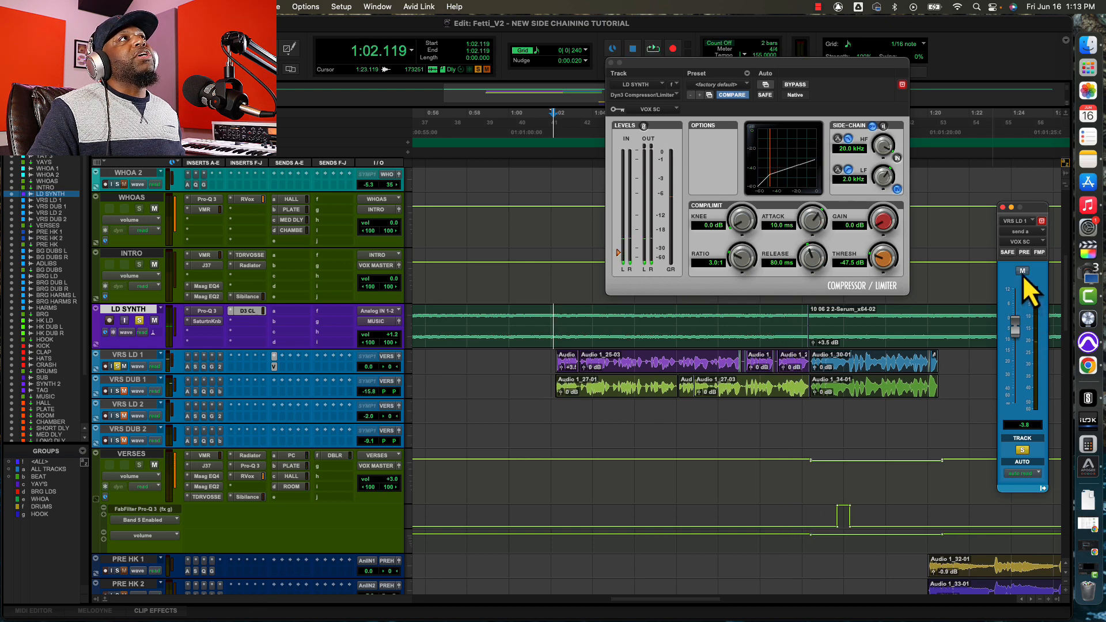
Mute the VRS LD 1 send to VOX SC and play back LD SYNTH with the vocal to compare without ducking.
{"action": "left_click", "coordinate": [1022, 271]}
{"action": "key", "text": "space"}
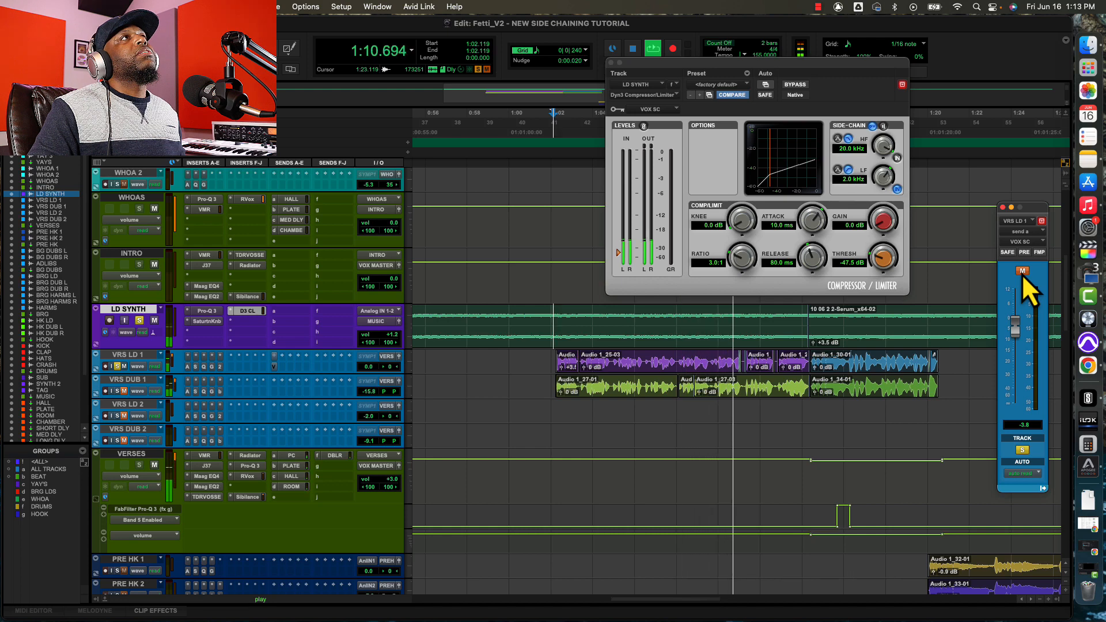
{"action": "key", "text": "space"}
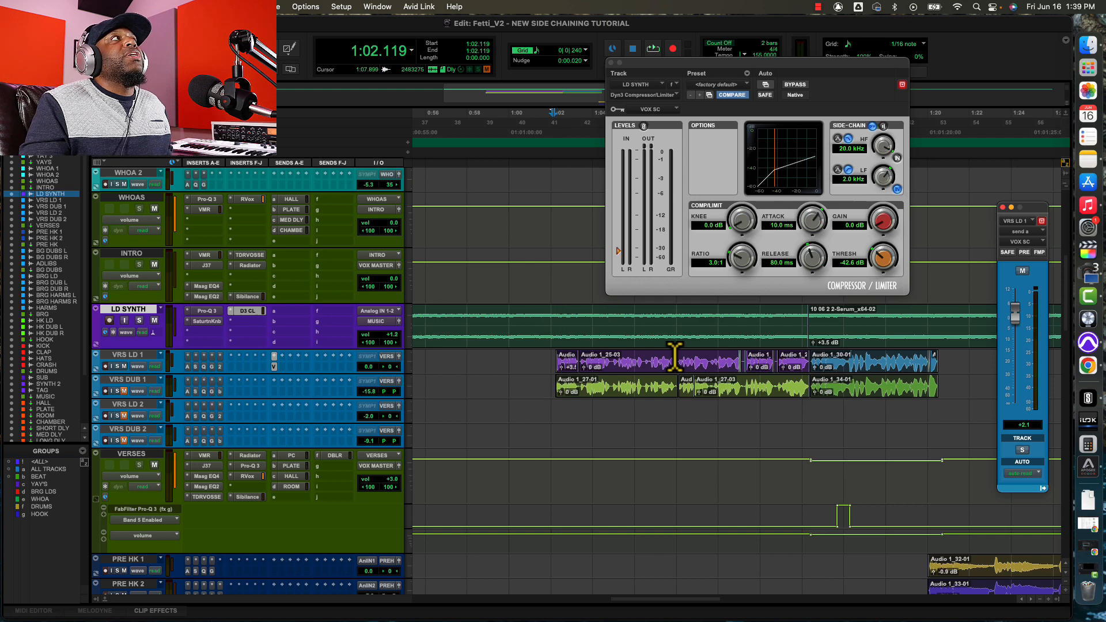
Open the Pro-Q 3 equalizer on LD SYNTH, examine its EQ bands, and close the plug-in window.
{"action": "left_click", "coordinate": [205, 313]}
{"action": "left_click_drag", "start_coordinate": [748, 72], "coordinate": [303, 42]}
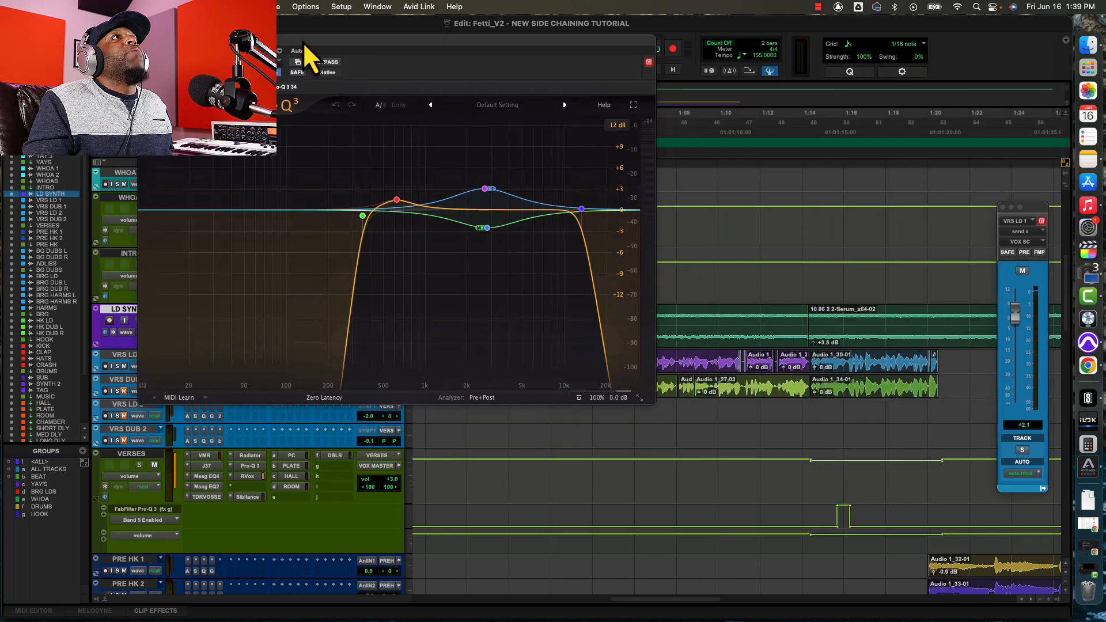
{"action": "mouse_move", "coordinate": [399, 196]}
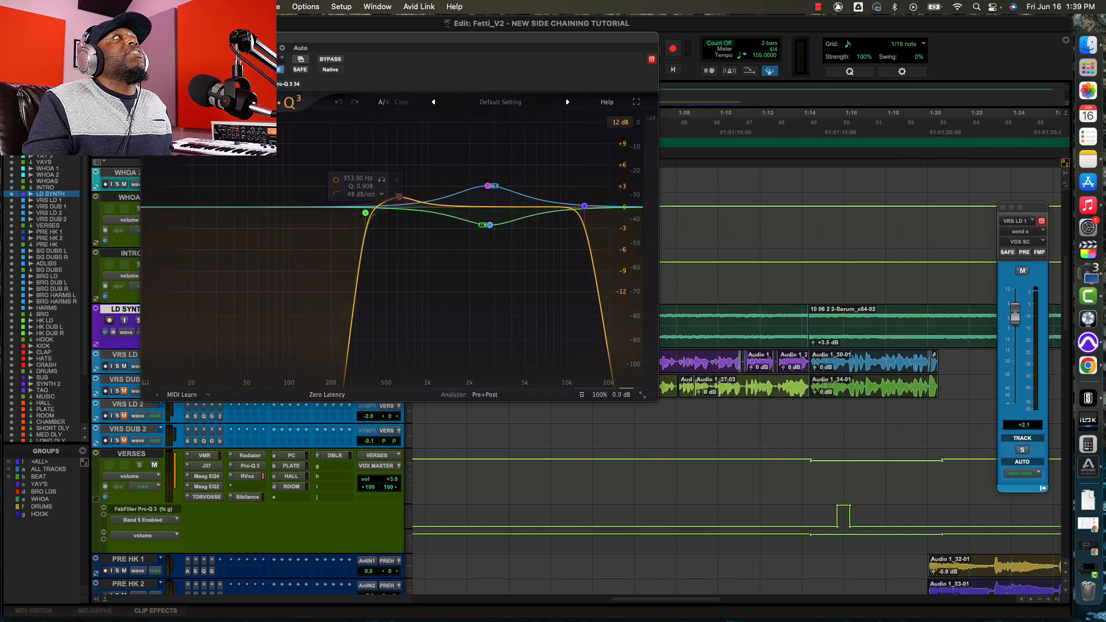
{"action": "left_click", "coordinate": [146, 38]}
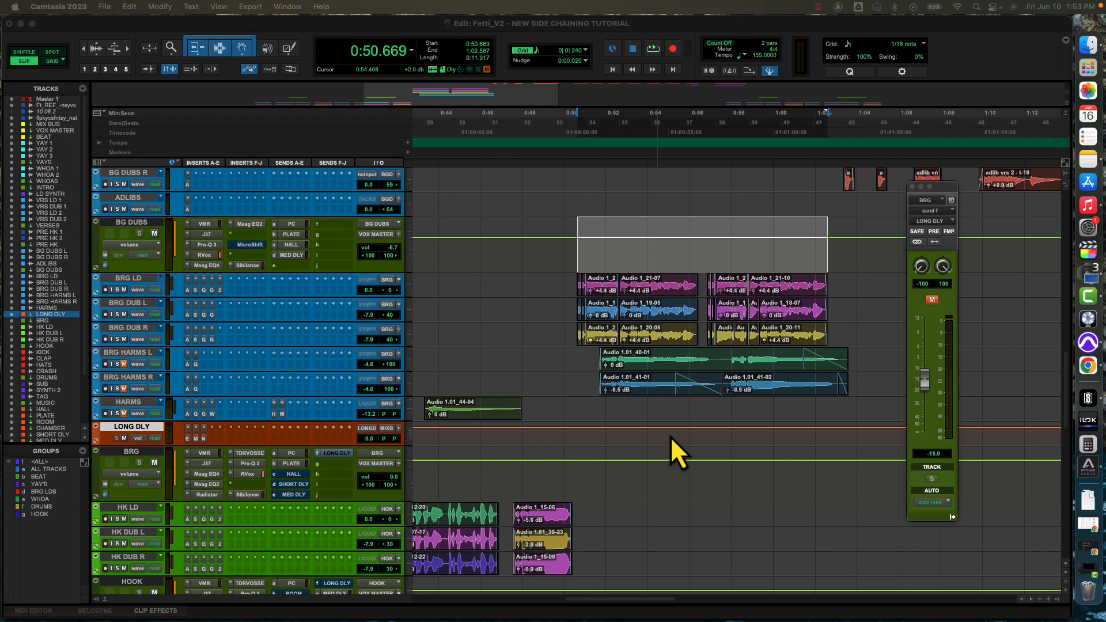
Play back the bridge vocals with the BRG send to LONG DLY muted, from the section start and from about 0:55.5.
{"action": "left_click", "coordinate": [623, 34]}
{"action": "key", "text": "space"}
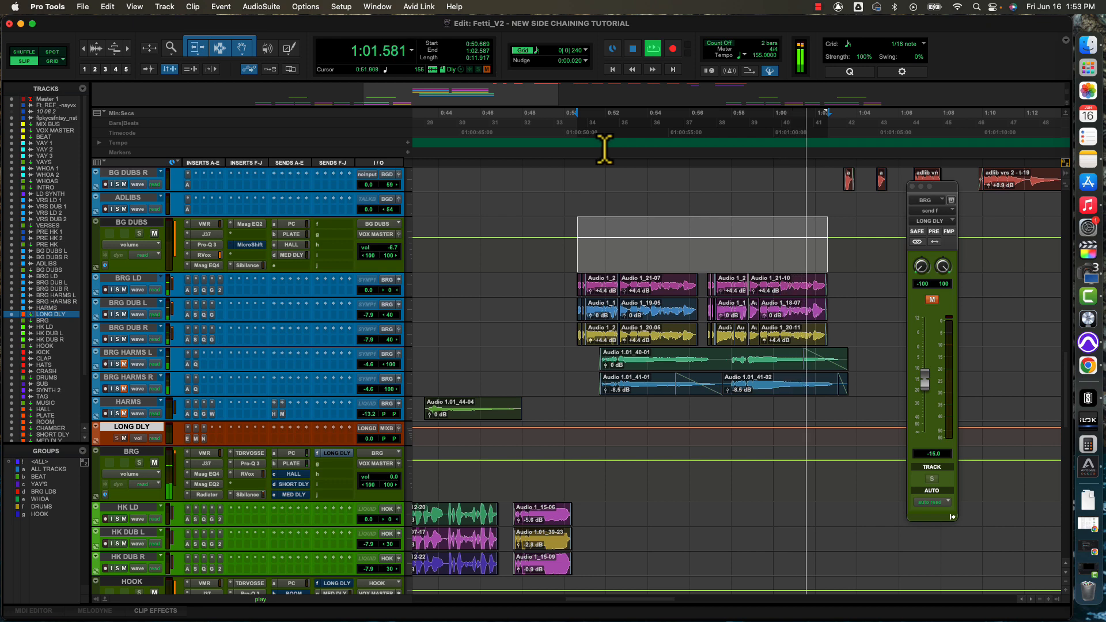
{"action": "key", "text": "space"}
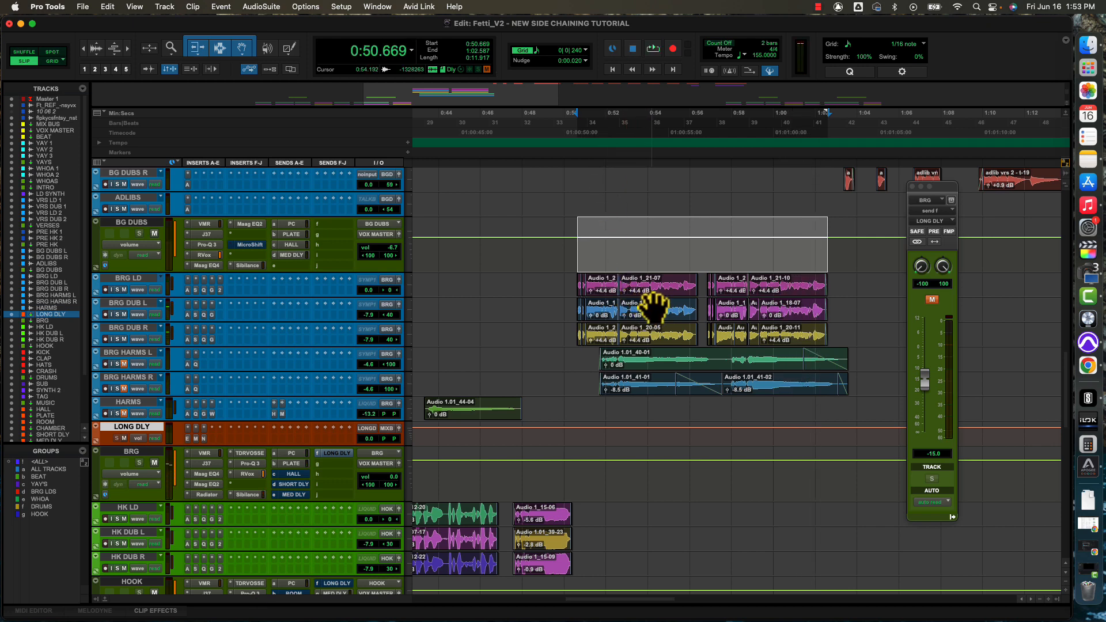
{"action": "left_click", "coordinate": [680, 247]}
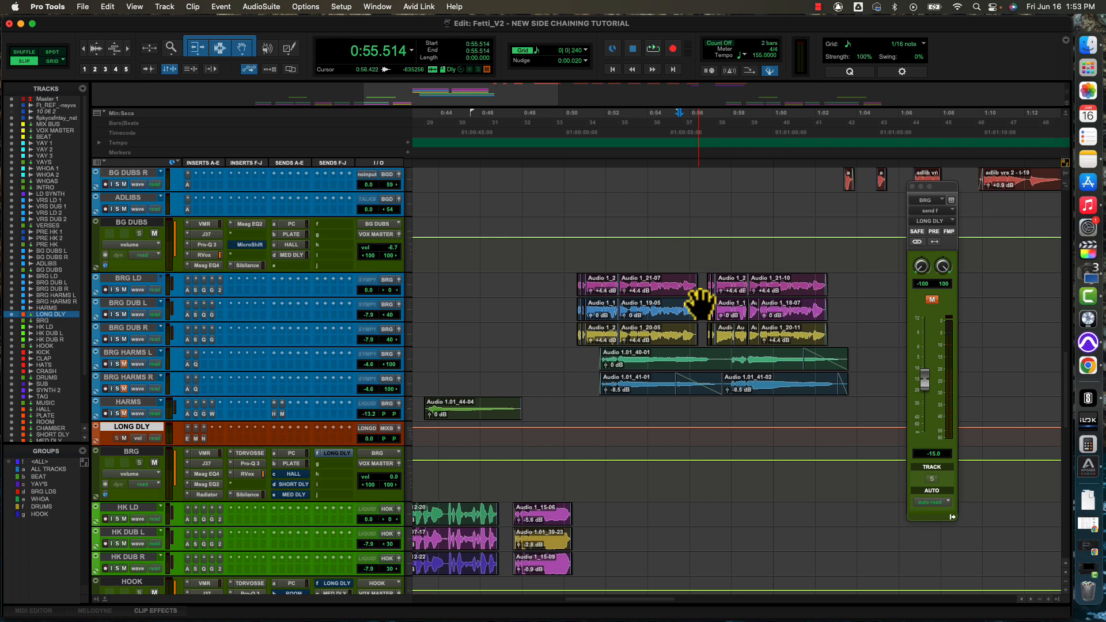
{"action": "key", "text": "space"}
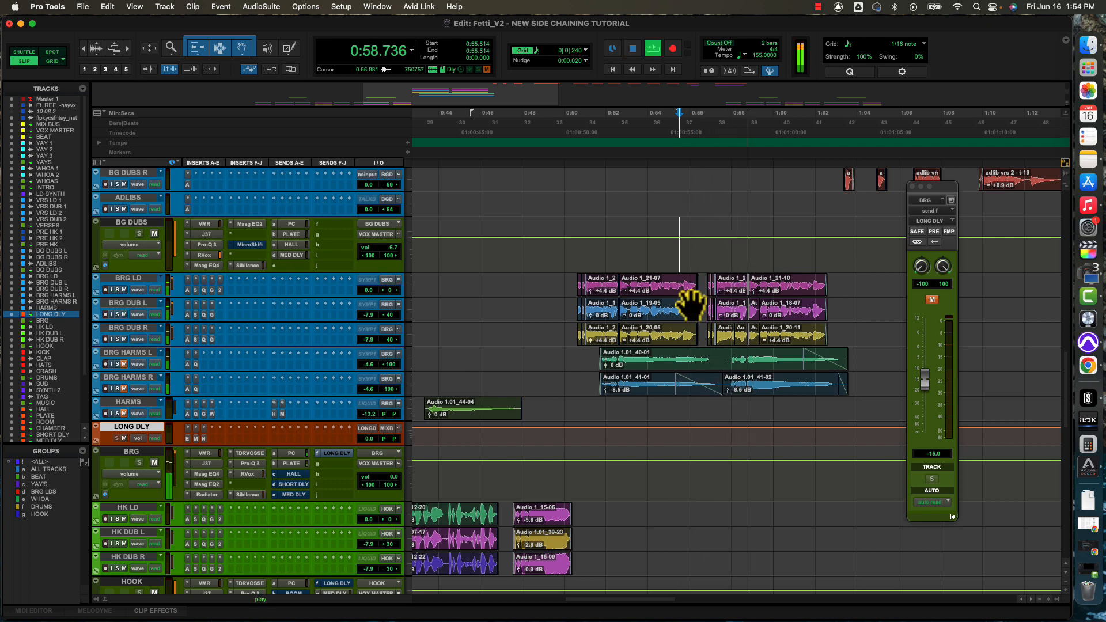
{"action": "key", "text": "space"}
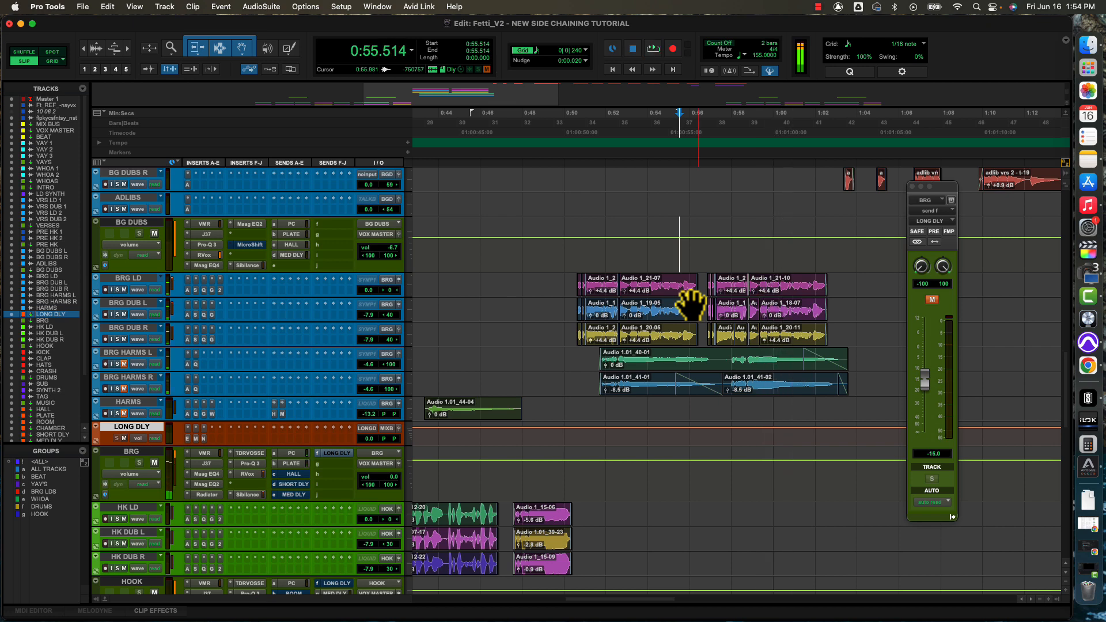
Unmute the BRG send to LONG DLY and play back the bridge from about 0:50.6 to audition the delay.
{"action": "left_click", "coordinate": [576, 252]}
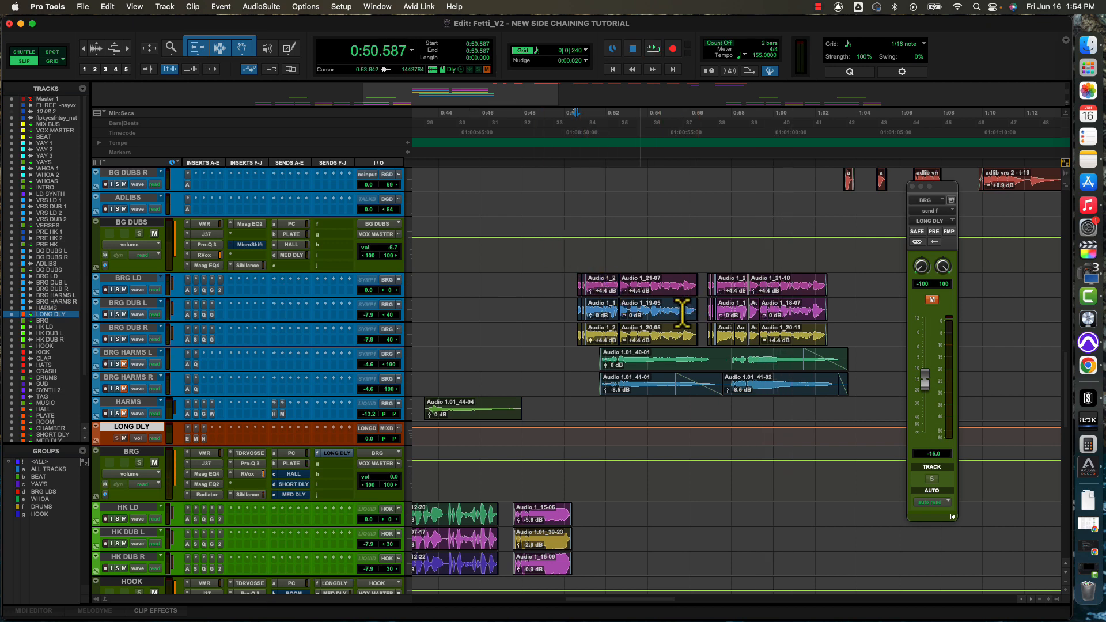
{"action": "left_click", "coordinate": [934, 302]}
{"action": "key", "text": "space"}
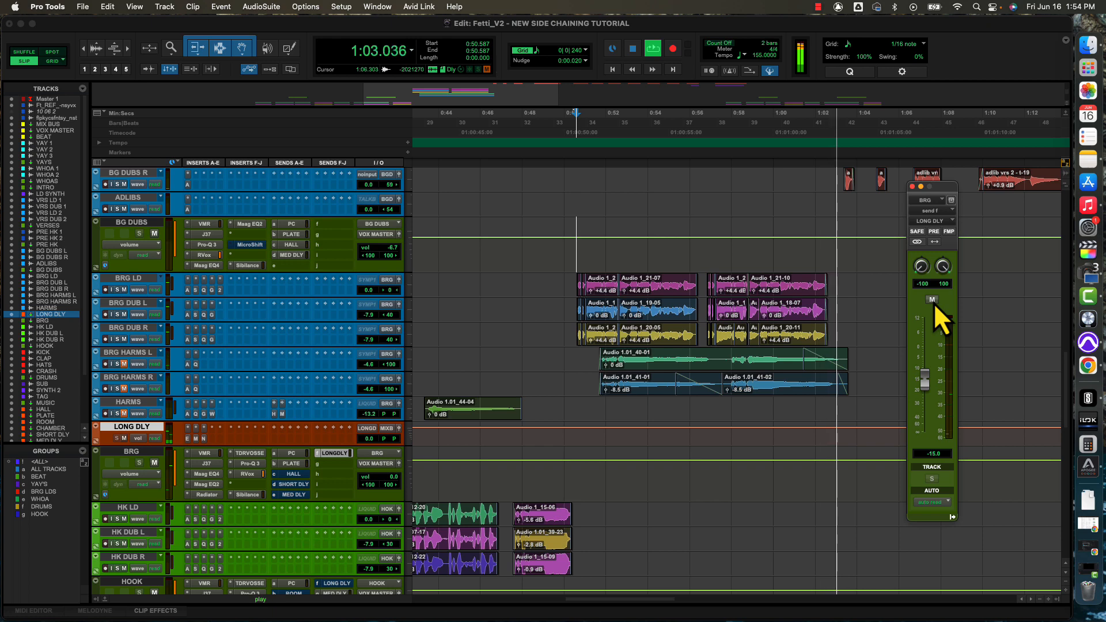
{"action": "key", "text": "space"}
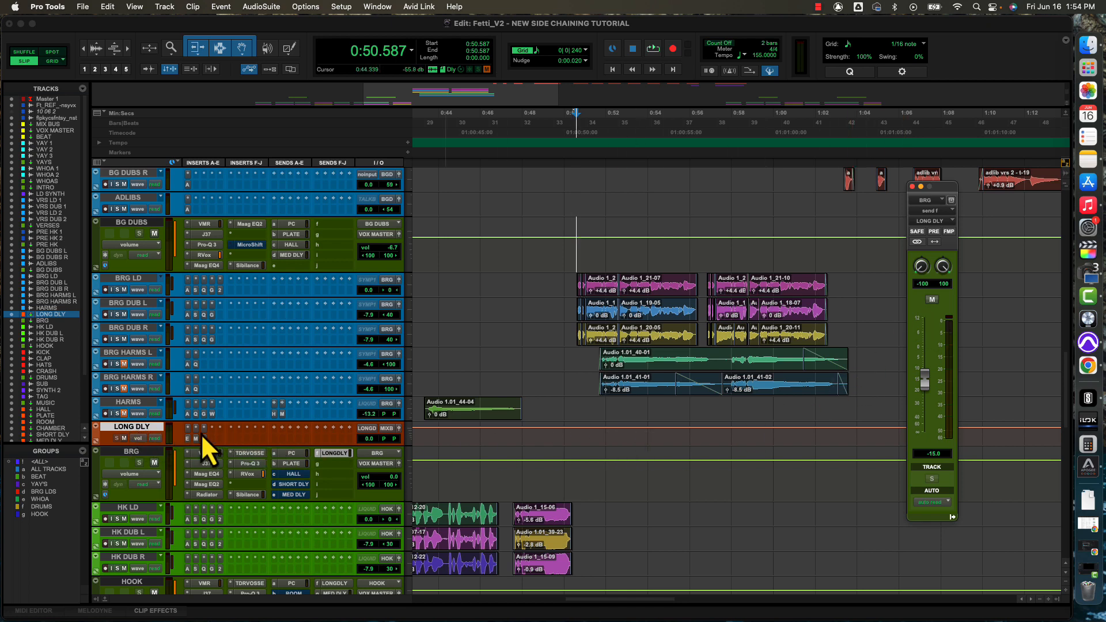
Enlarge the LONG DLY track and insert Avid's stereo Dyn3 Compressor/Limiter in its fourth insert slot.
{"action": "left_click_drag", "start_coordinate": [145, 445], "coordinate": [147, 474]}
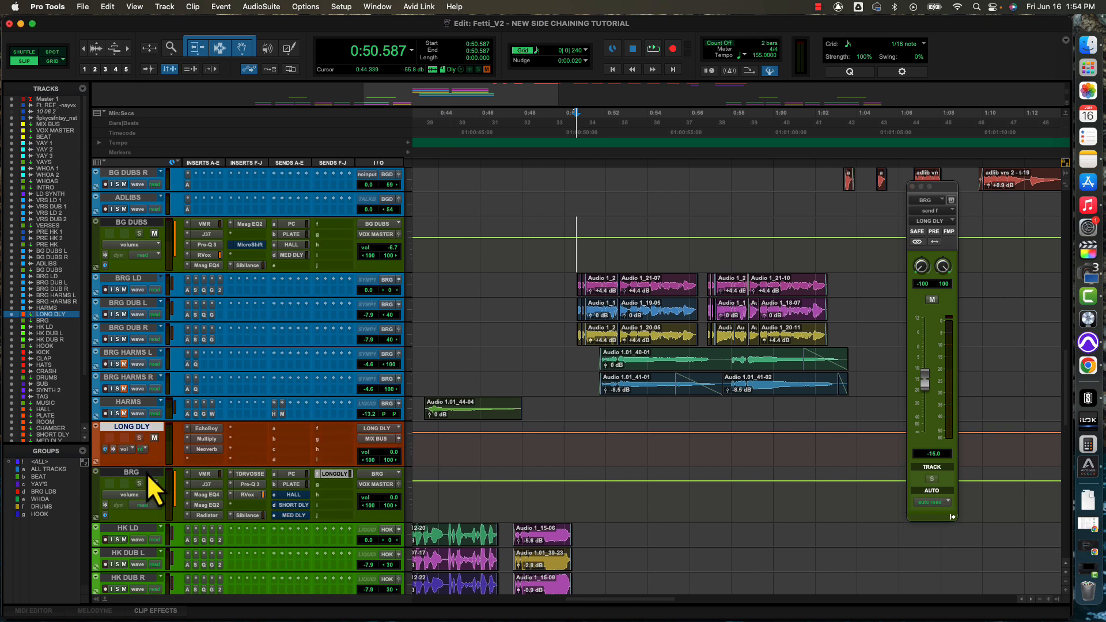
{"action": "left_click", "coordinate": [188, 461]}
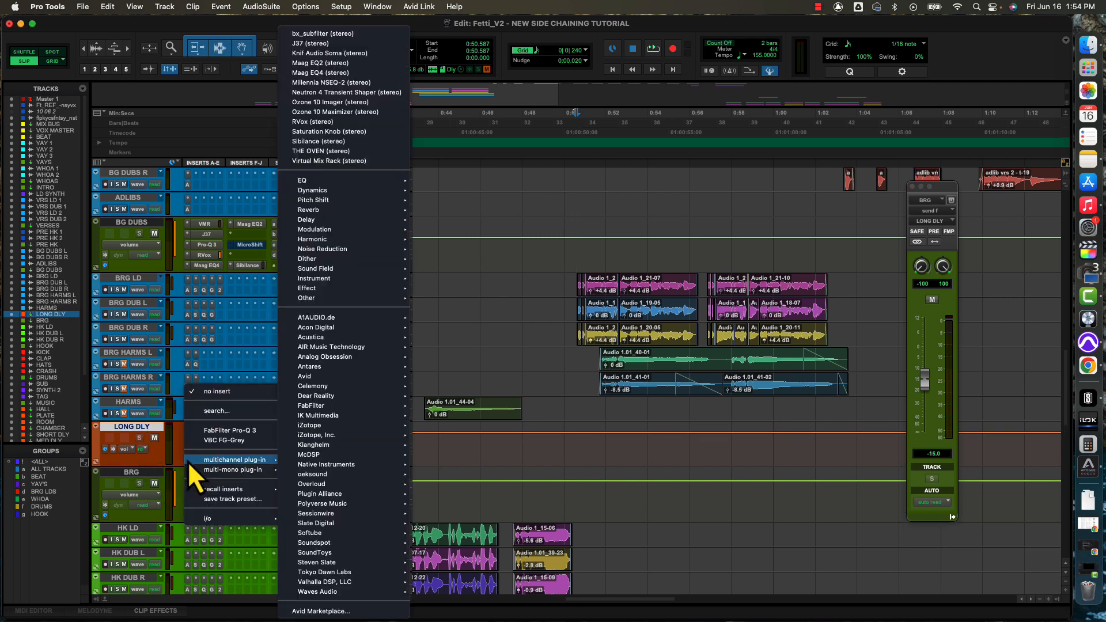
{"action": "mouse_move", "coordinate": [298, 464]}
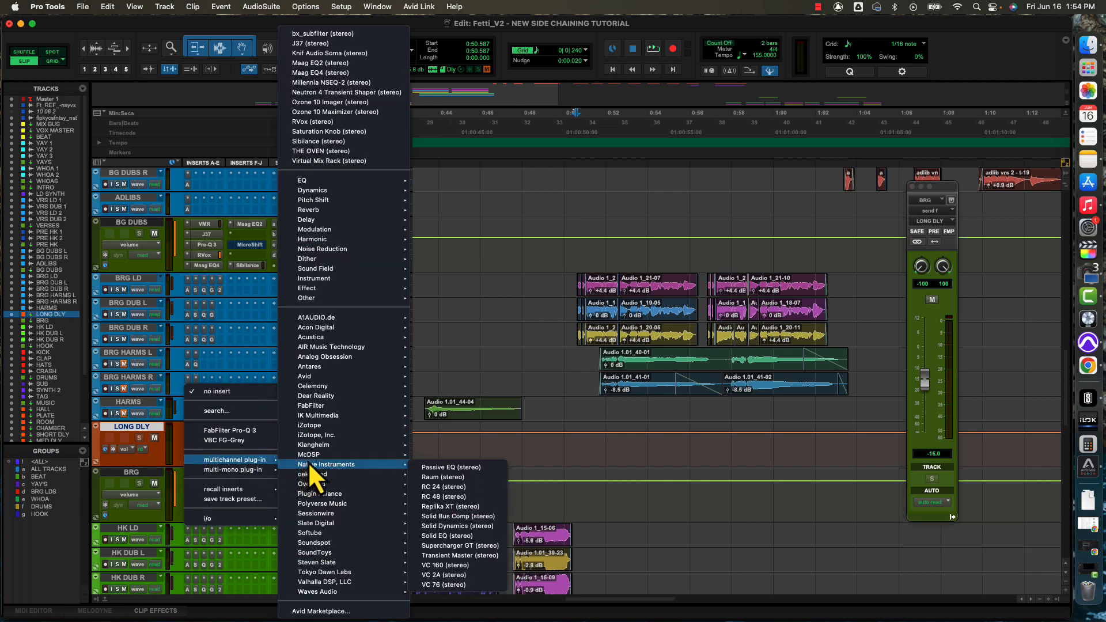
{"action": "mouse_move", "coordinate": [335, 427]}
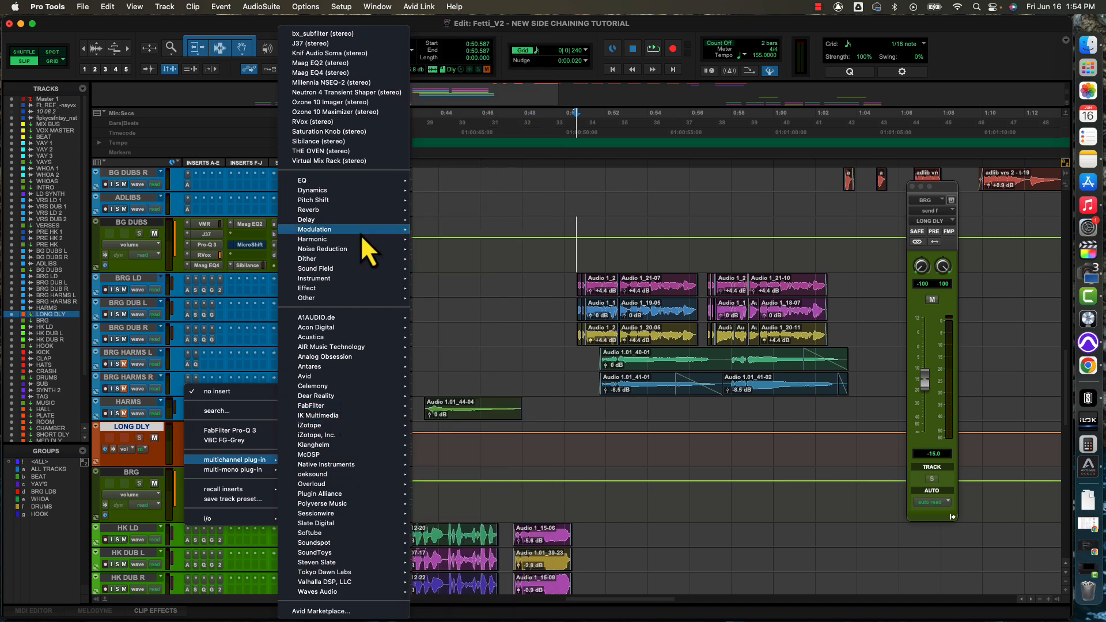
{"action": "mouse_move", "coordinate": [357, 230]}
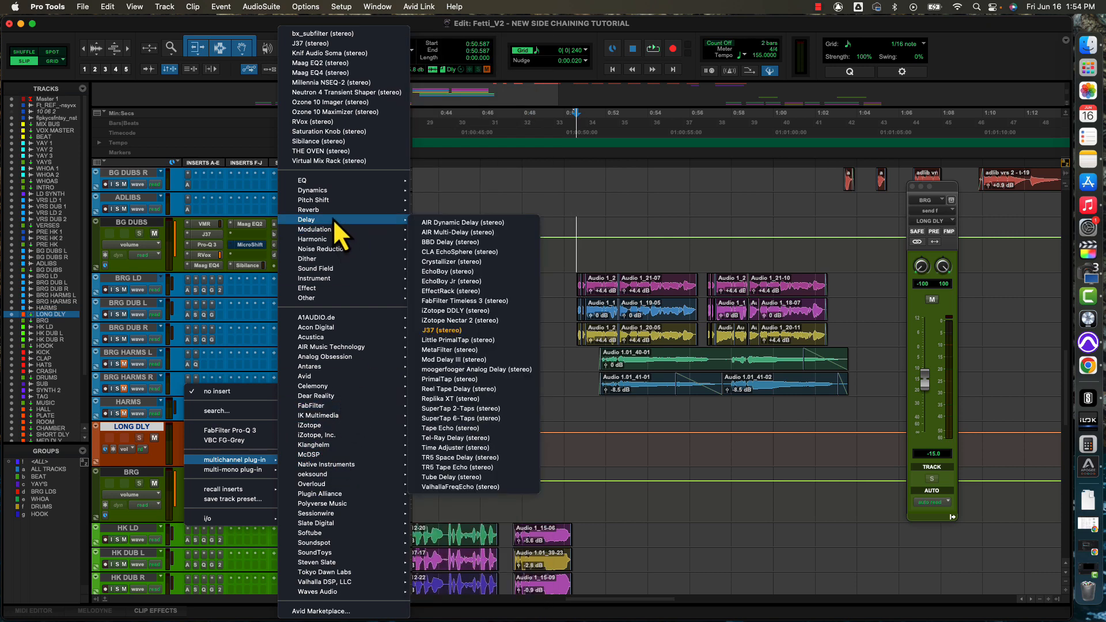
{"action": "mouse_move", "coordinate": [321, 377]}
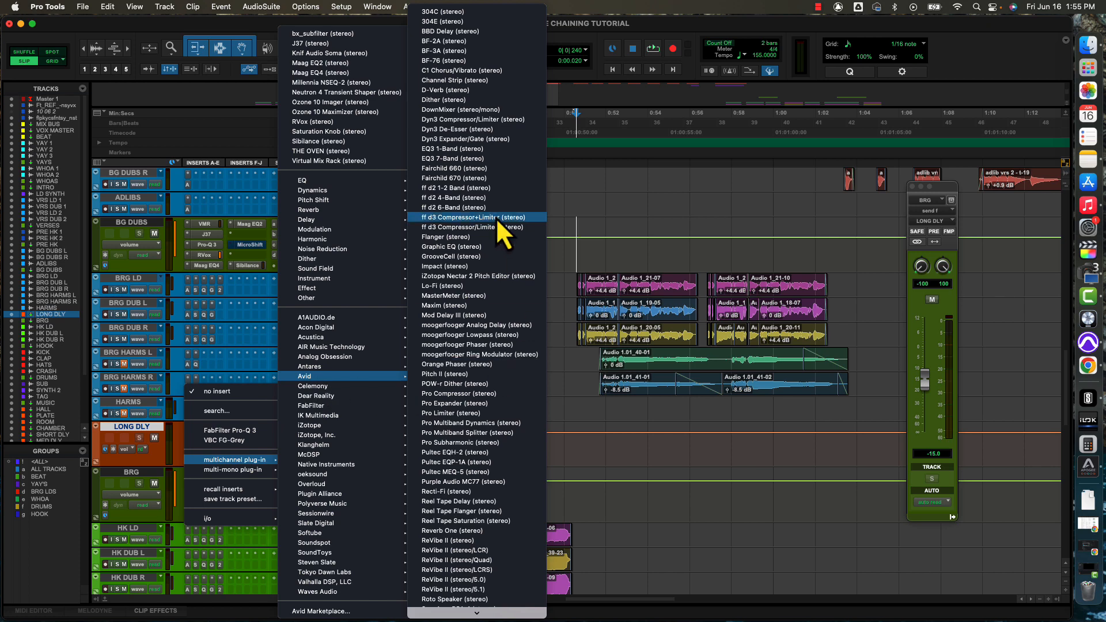
{"action": "left_click", "coordinate": [468, 119]}
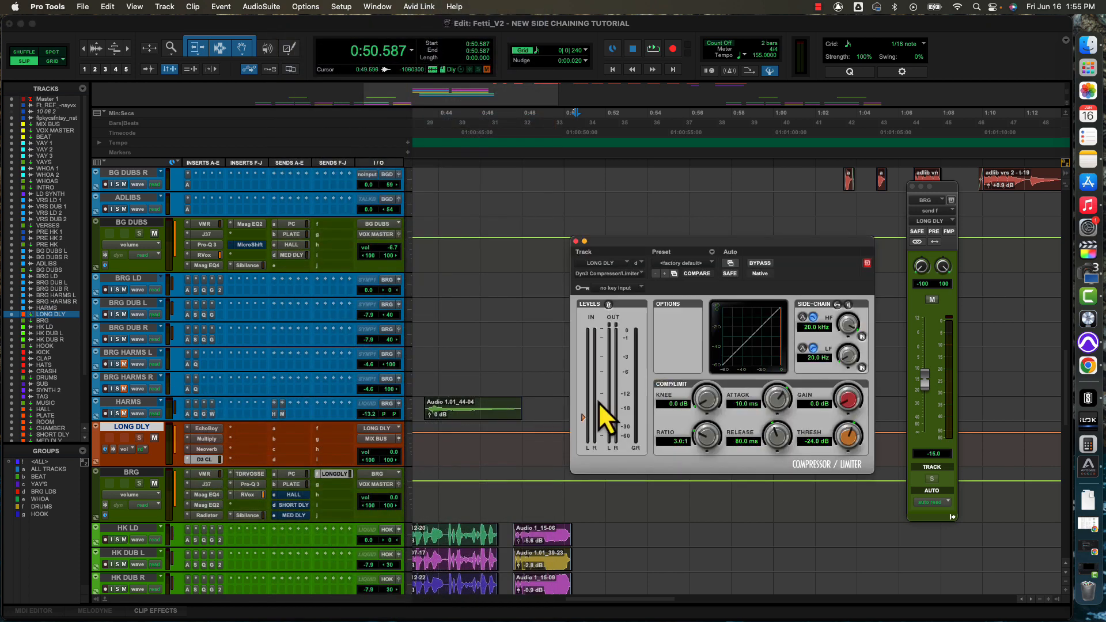
Enable the external side-chain on the LONG DLY compressor and set its key input to Bus 29 (Mono).
{"action": "left_click", "coordinate": [836, 306]}
{"action": "left_click", "coordinate": [627, 288]}
{"action": "mouse_move", "coordinate": [627, 289]}
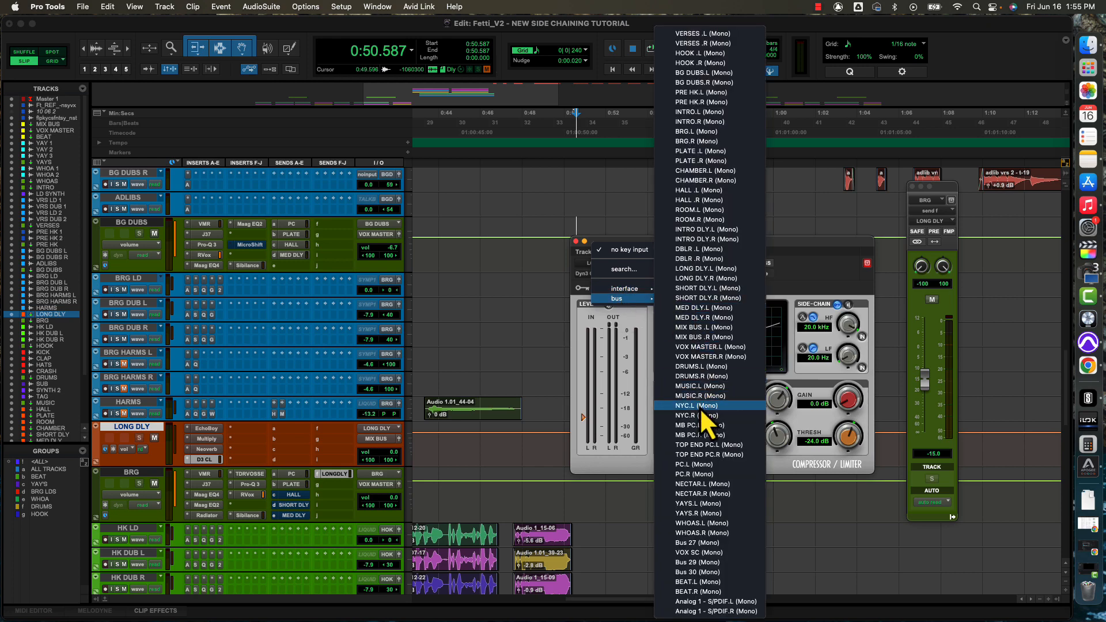
{"action": "left_click", "coordinate": [692, 563]}
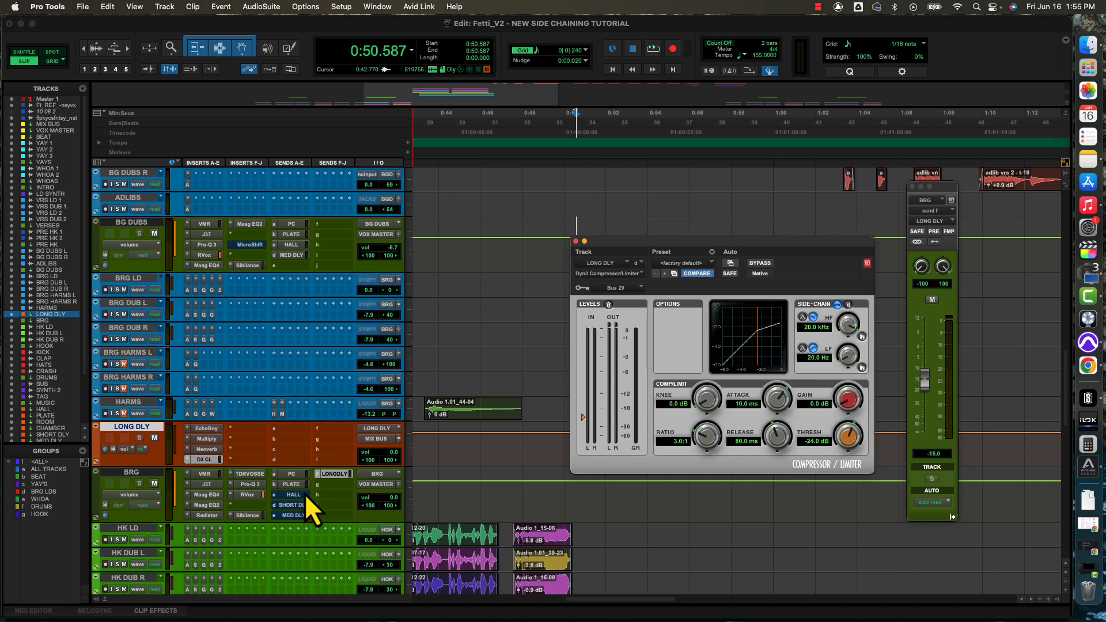
Add a send from the BRG track to Bus 29 (Mono) in send slot g.
{"action": "left_click", "coordinate": [323, 488]}
{"action": "mouse_move", "coordinate": [329, 496]}
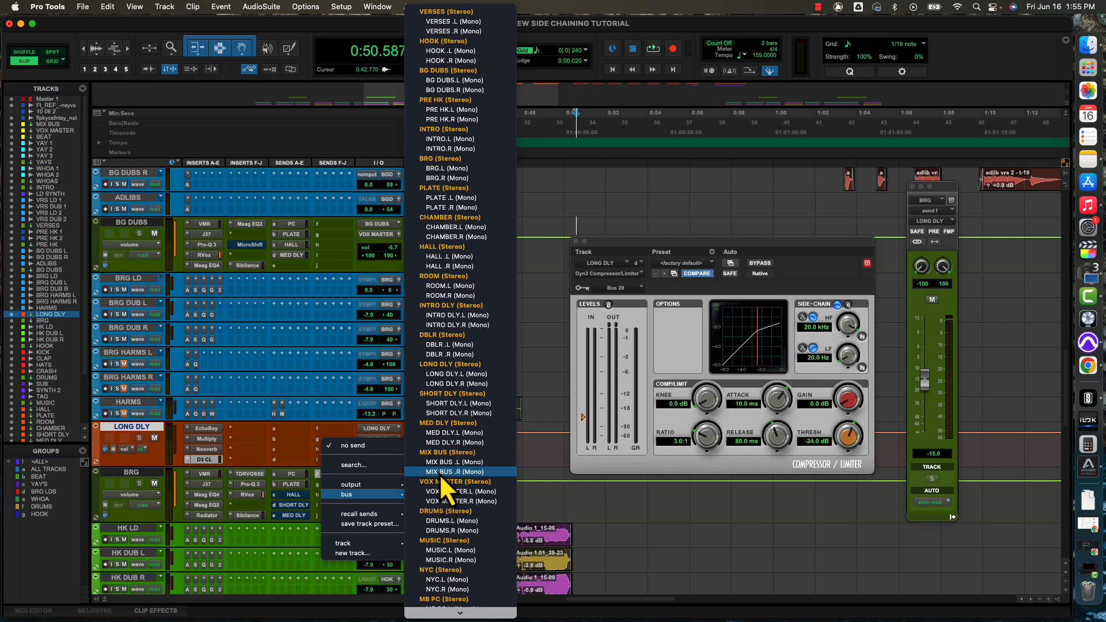
{"action": "scroll", "coordinate": [457, 486], "scroll_direction": "down", "scroll_amount": 10}
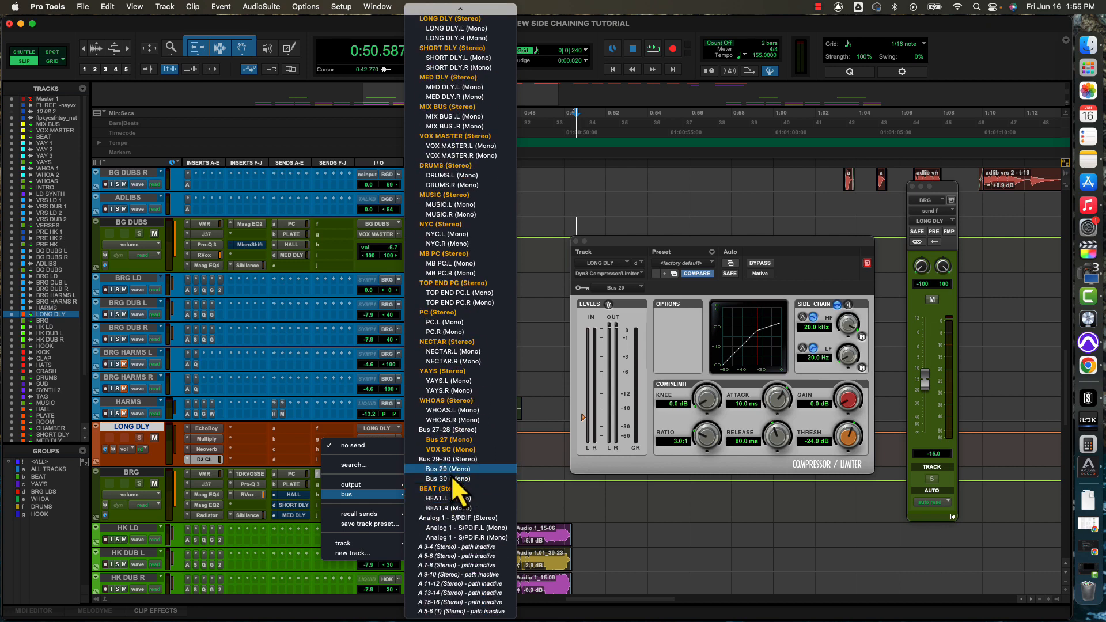
{"action": "left_click", "coordinate": [443, 470]}
Rename Bus 29 as BRG VOX SC.
{"action": "right_click", "coordinate": [329, 486]}
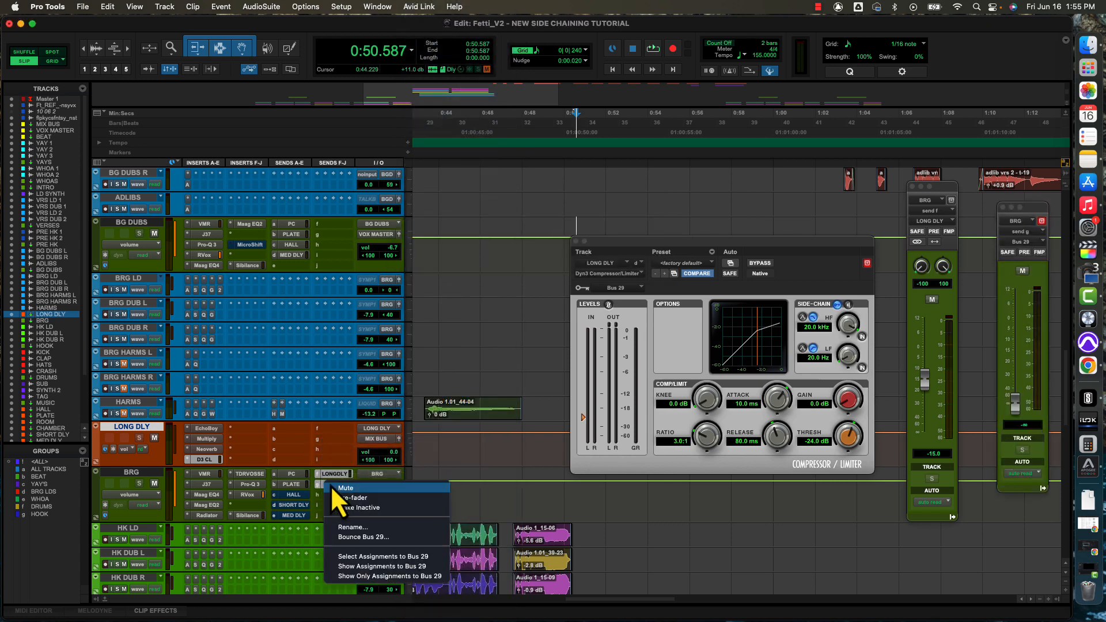
{"action": "left_click", "coordinate": [355, 527]}
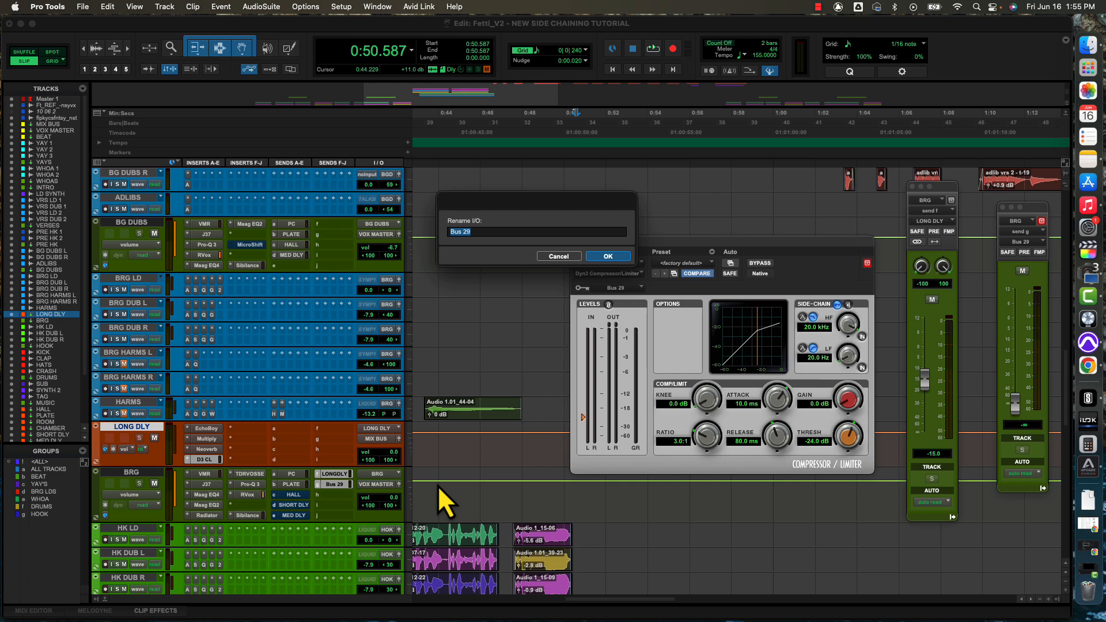
{"action": "type", "text": "BRG VOX SC"}
{"action": "key", "text": "Return"}
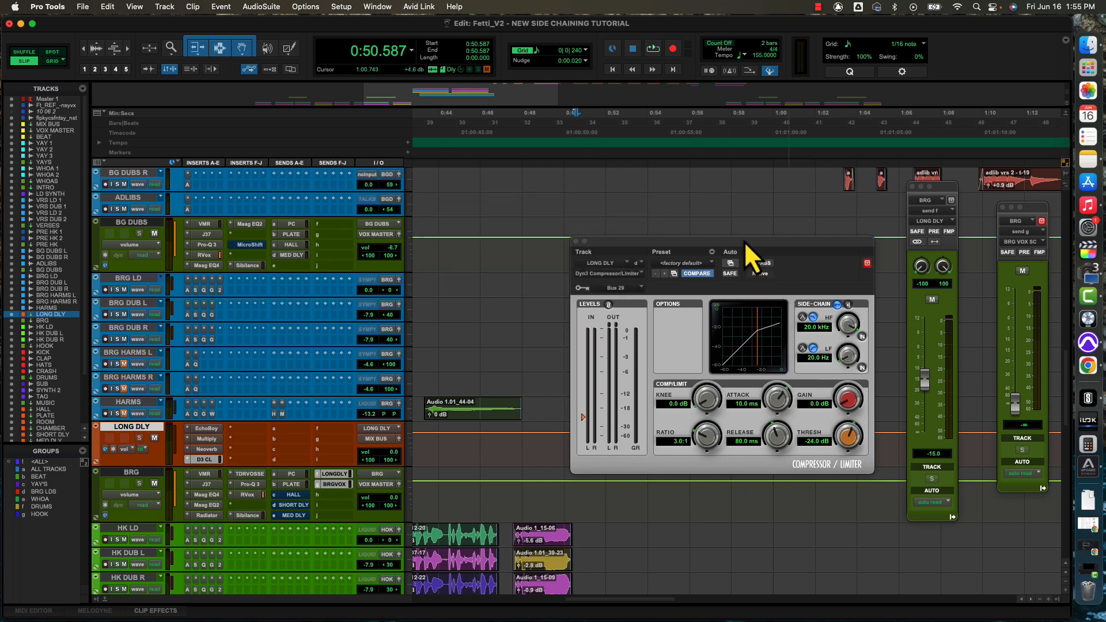
Move the compressor window off the clips, set the BRG VOX SC send to +6.2 dB and threshold to -37.8 dB during playback, and replay the bridge.
{"action": "left_click_drag", "start_coordinate": [744, 241], "coordinate": [441, 210]}
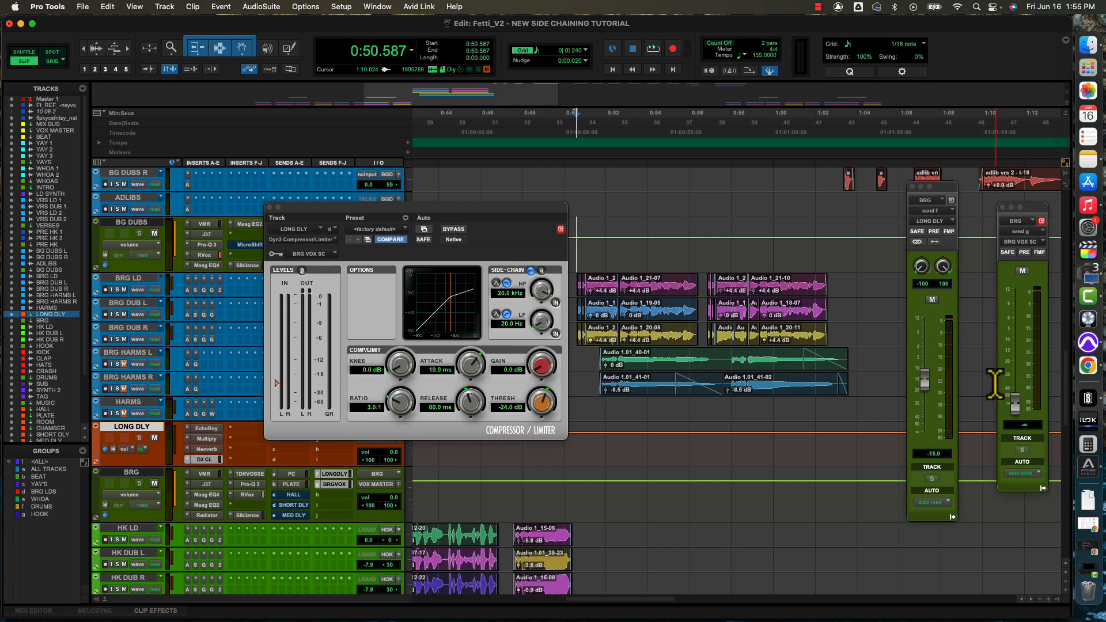
{"action": "key", "text": "space"}
{"action": "left_click_drag", "start_coordinate": [1015, 403], "coordinate": [1018, 306]}
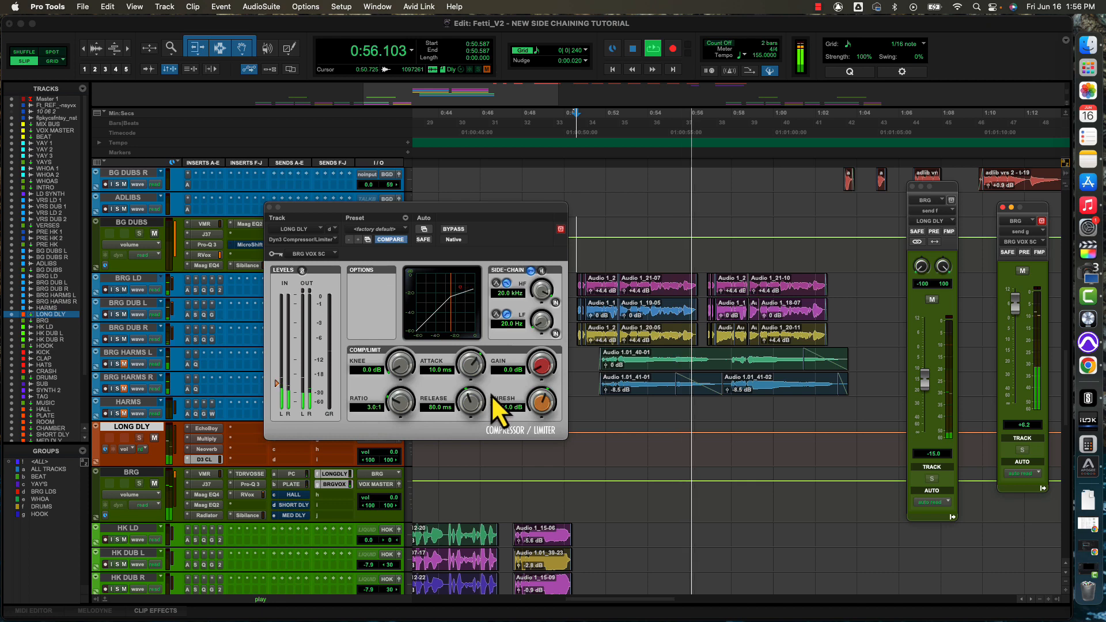
{"action": "left_click_drag", "start_coordinate": [531, 401], "coordinate": [527, 437]}
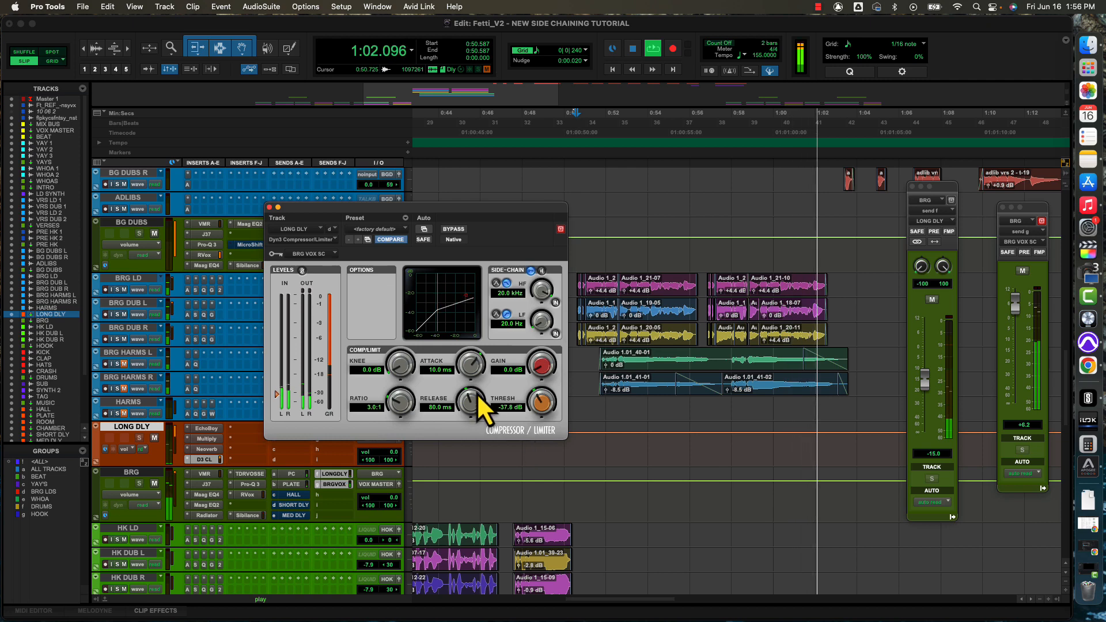
{"action": "key", "text": "space"}
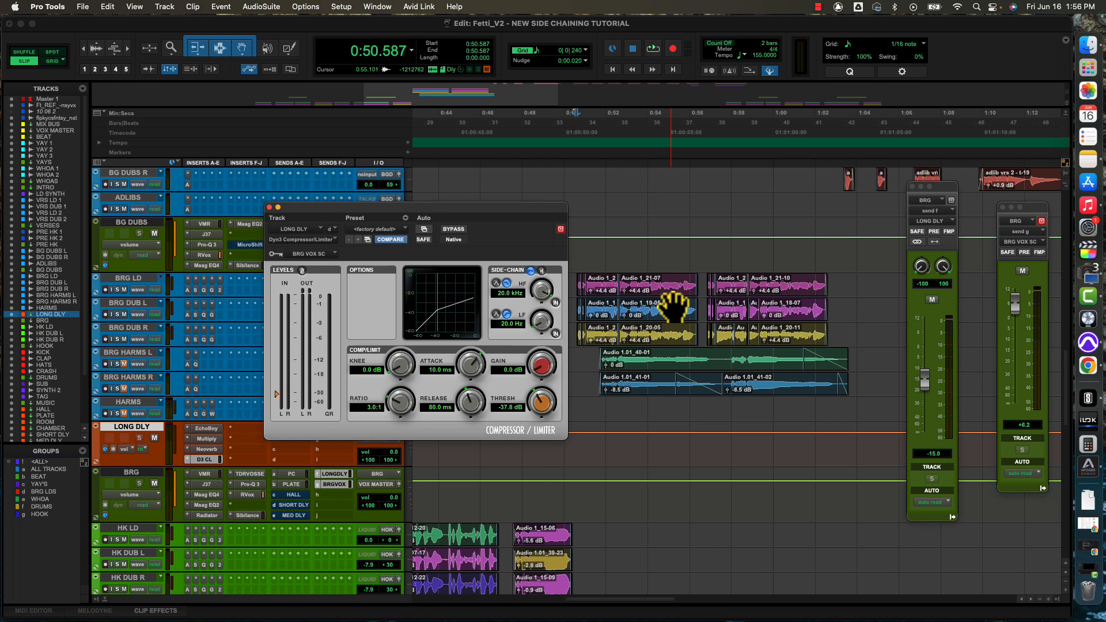
{"action": "key", "text": "space"}
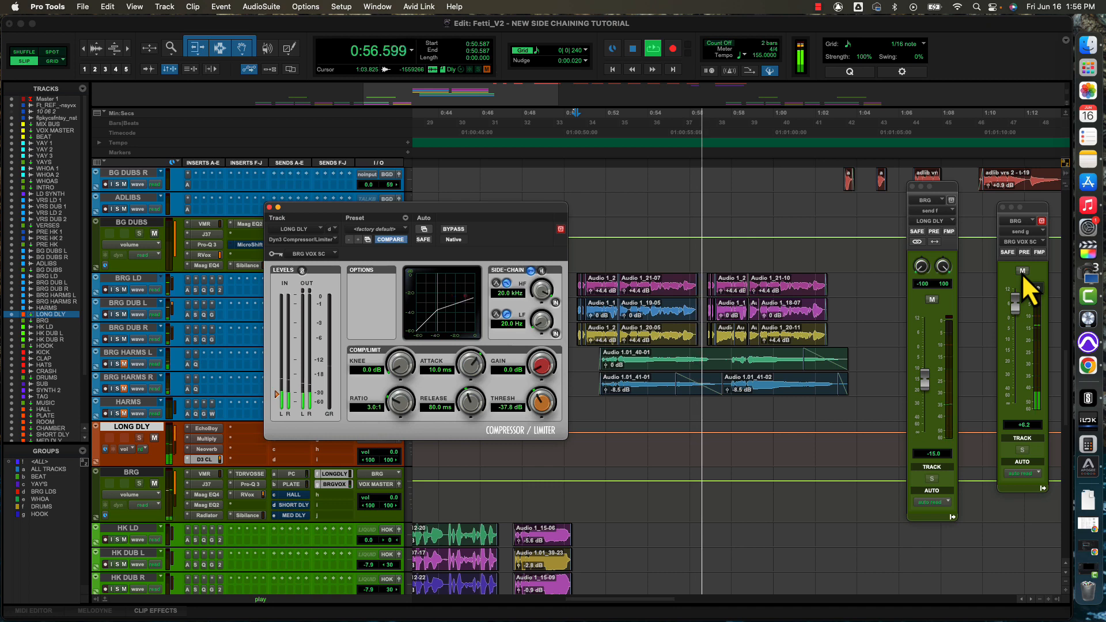
Compare playback of the bridge with the BRG VOX SC send muted and unmuted.
{"action": "key", "text": "space"}
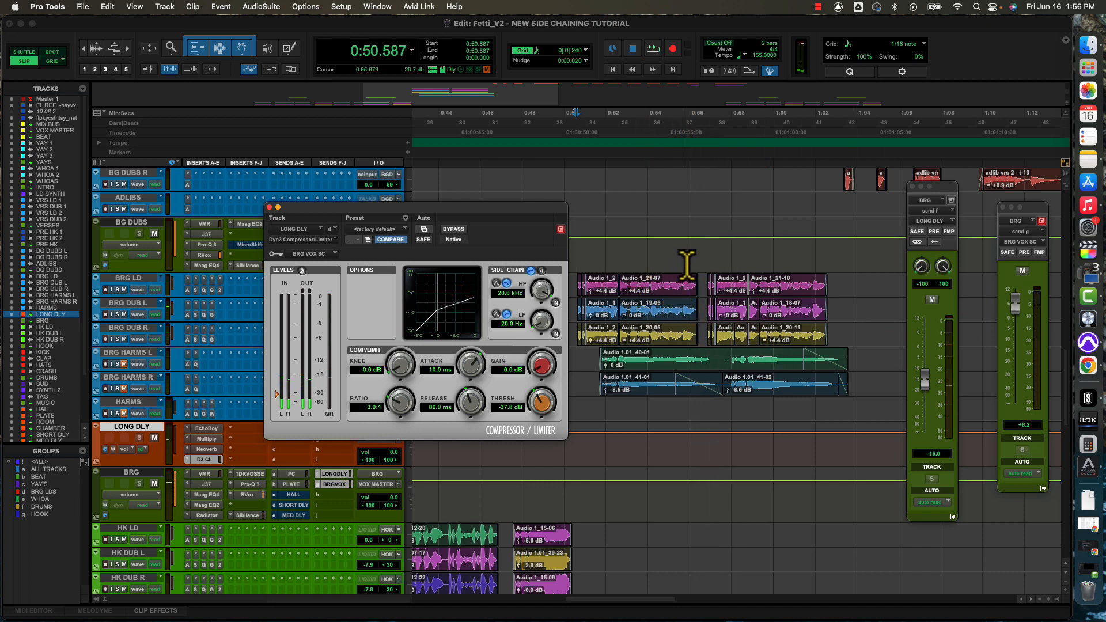
{"action": "left_click", "coordinate": [1023, 270]}
{"action": "key", "text": "space"}
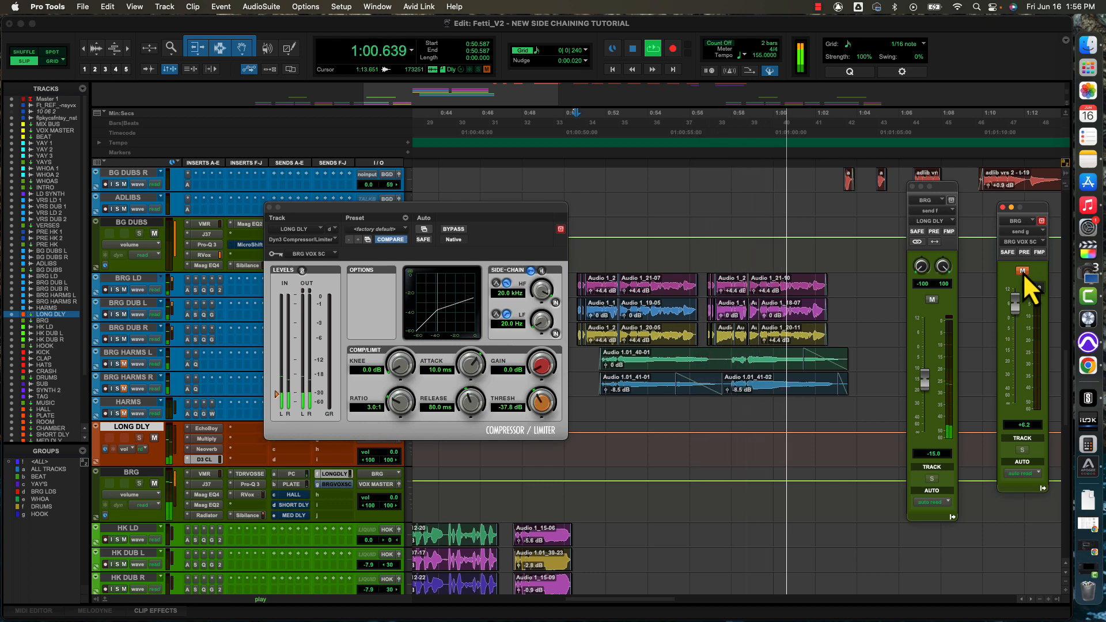
{"action": "key", "text": "space"}
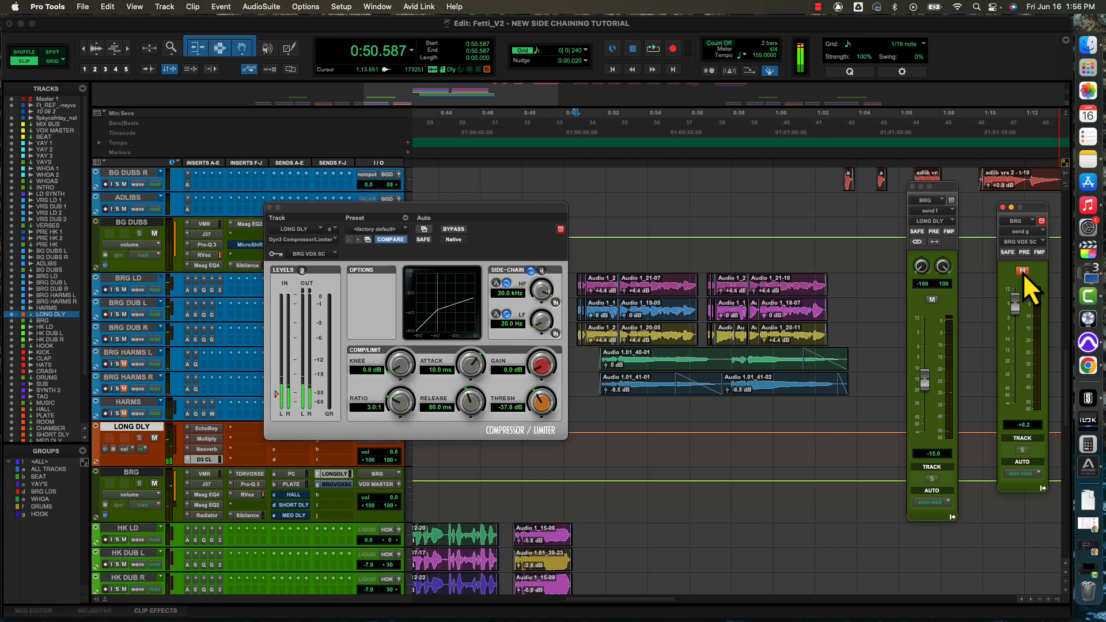
{"action": "left_click", "coordinate": [1023, 272]}
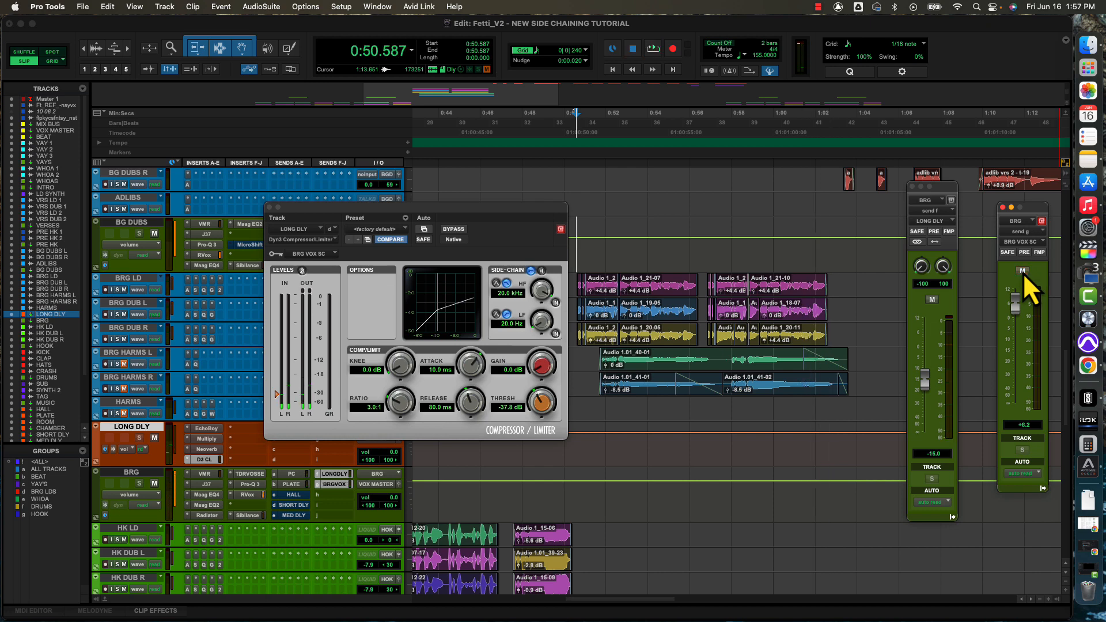
{"action": "key", "text": "space"}
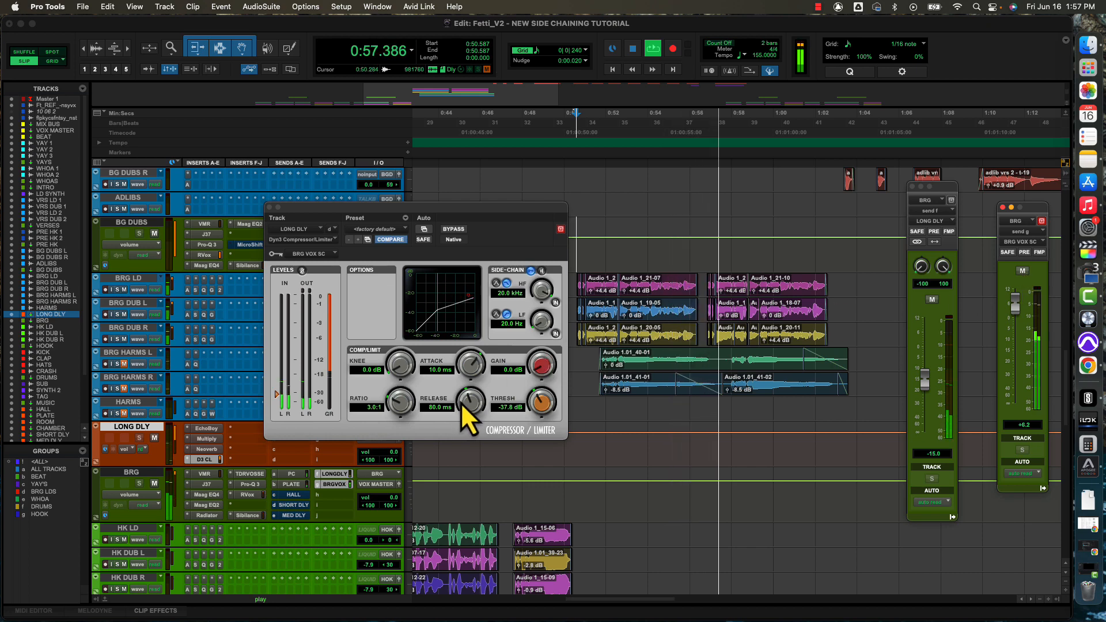
{"action": "key", "text": "space"}
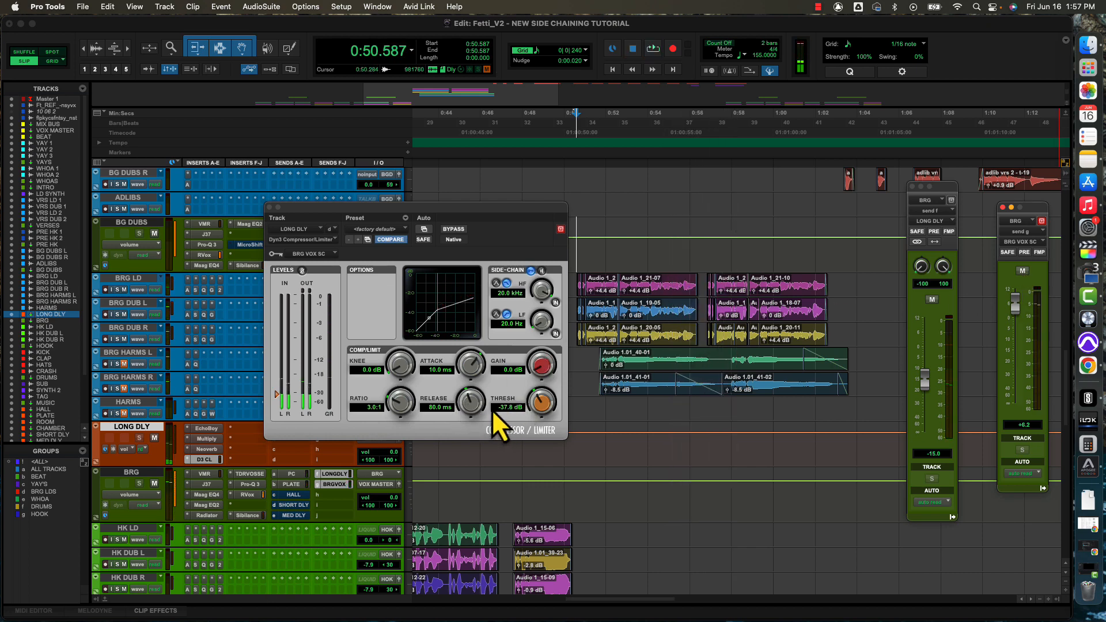
Set the LONG DLY compressor's release to 11.3 ms and its attack to 1.6 ms.
{"action": "left_click_drag", "start_coordinate": [468, 399], "coordinate": [454, 449]}
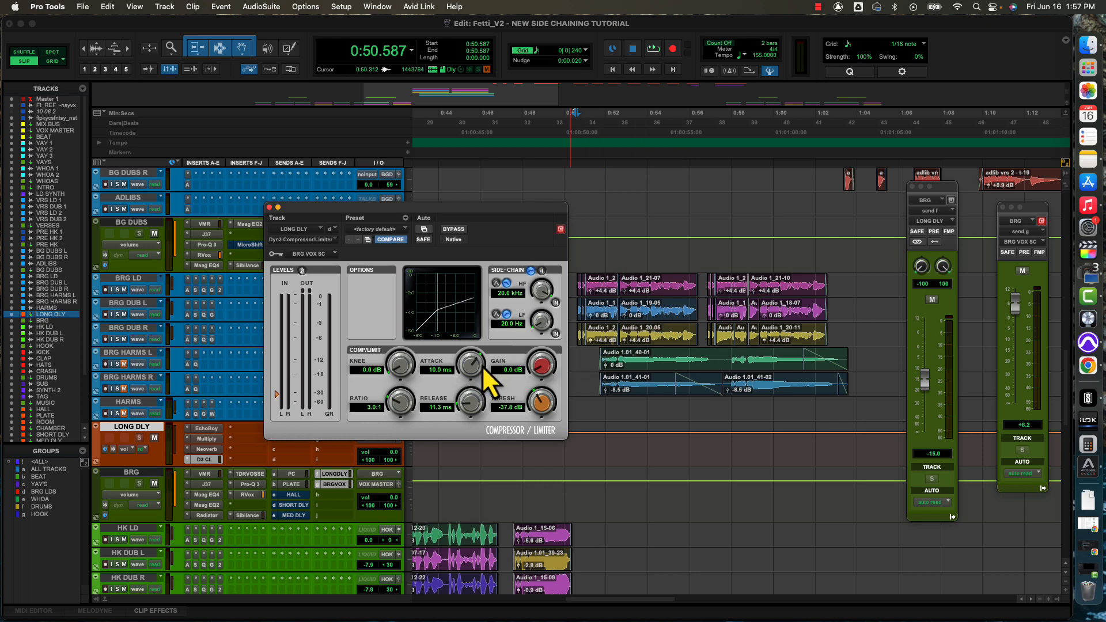
{"action": "left_click_drag", "start_coordinate": [468, 367], "coordinate": [467, 394]}
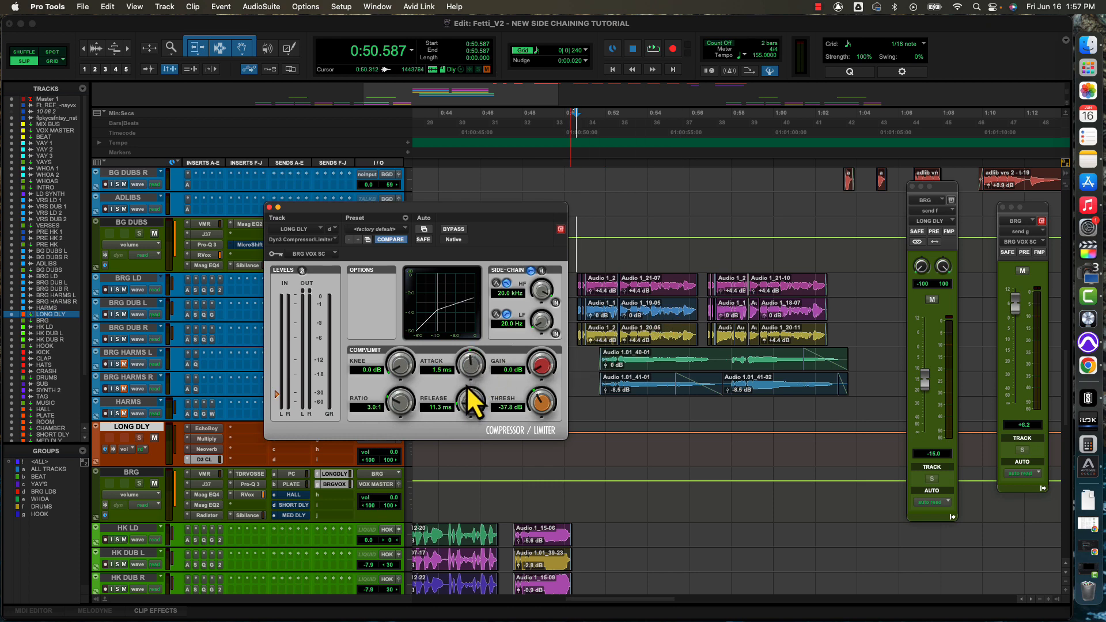
{"action": "left_click_drag", "start_coordinate": [465, 387], "coordinate": [465, 384]}
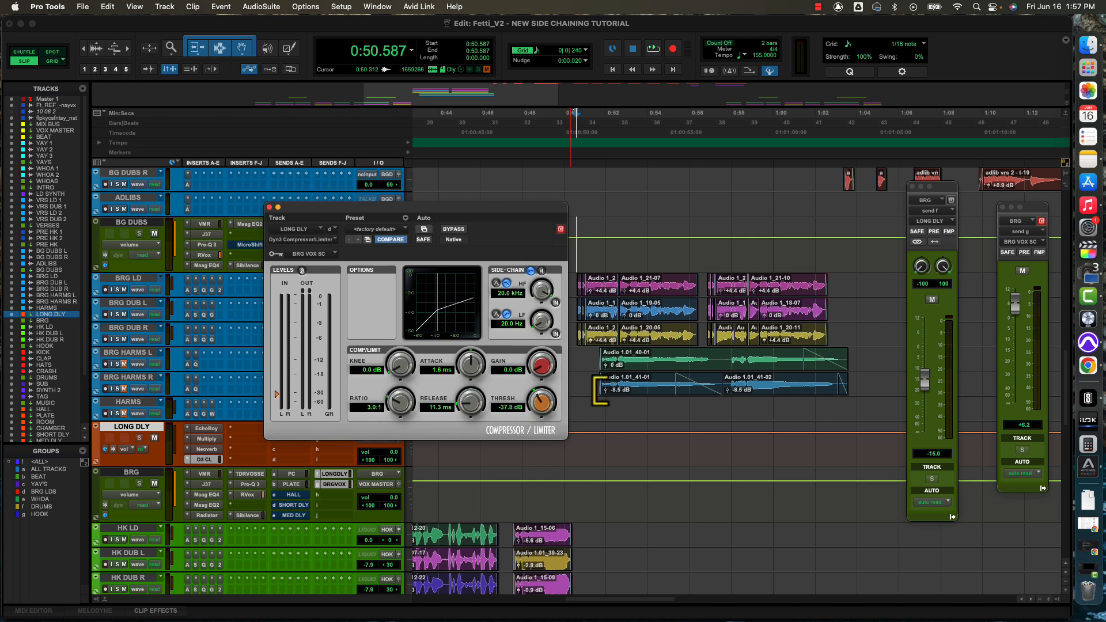
Play the bridge with the faster compressor timing, mute the BRG VOX SC send, and replay the bridge.
{"action": "key", "text": "space"}
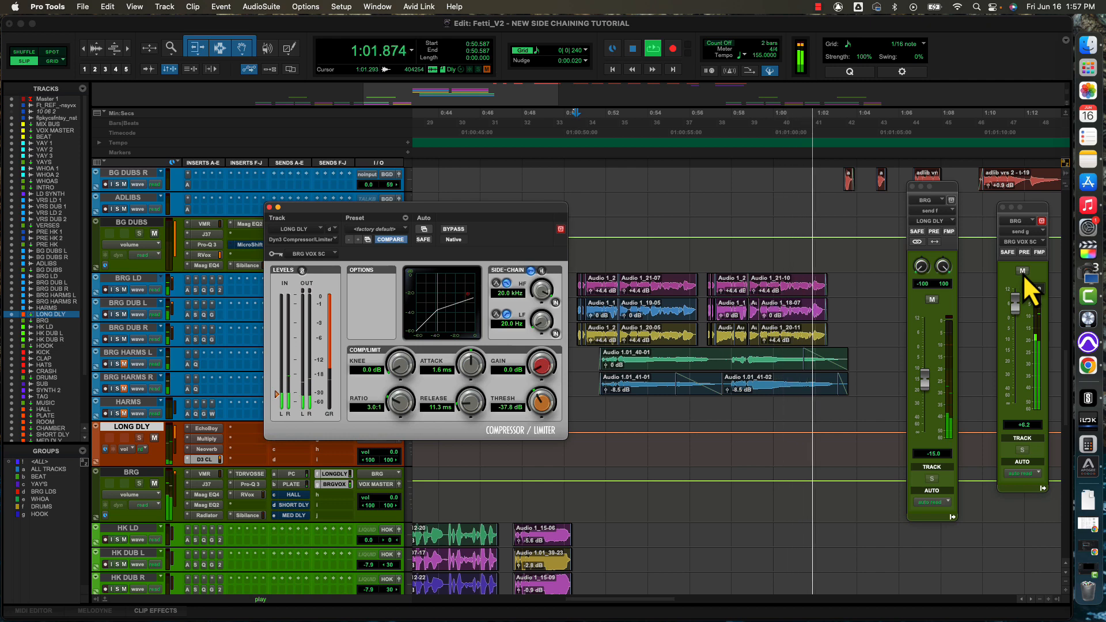
{"action": "key", "text": "space"}
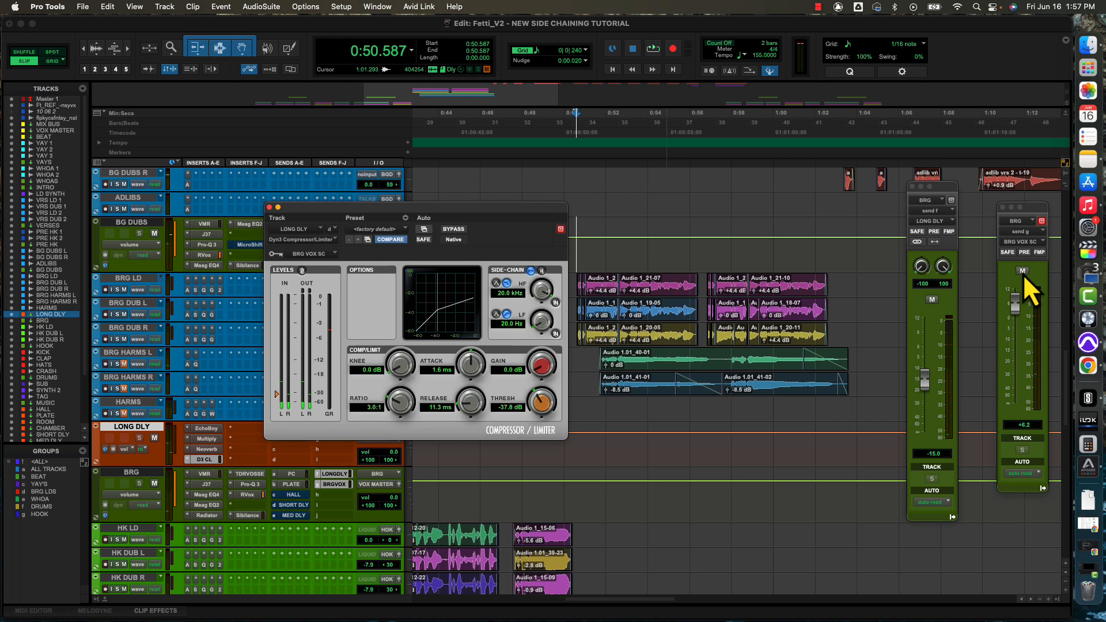
{"action": "left_click", "coordinate": [1022, 271]}
{"action": "key", "text": "space"}
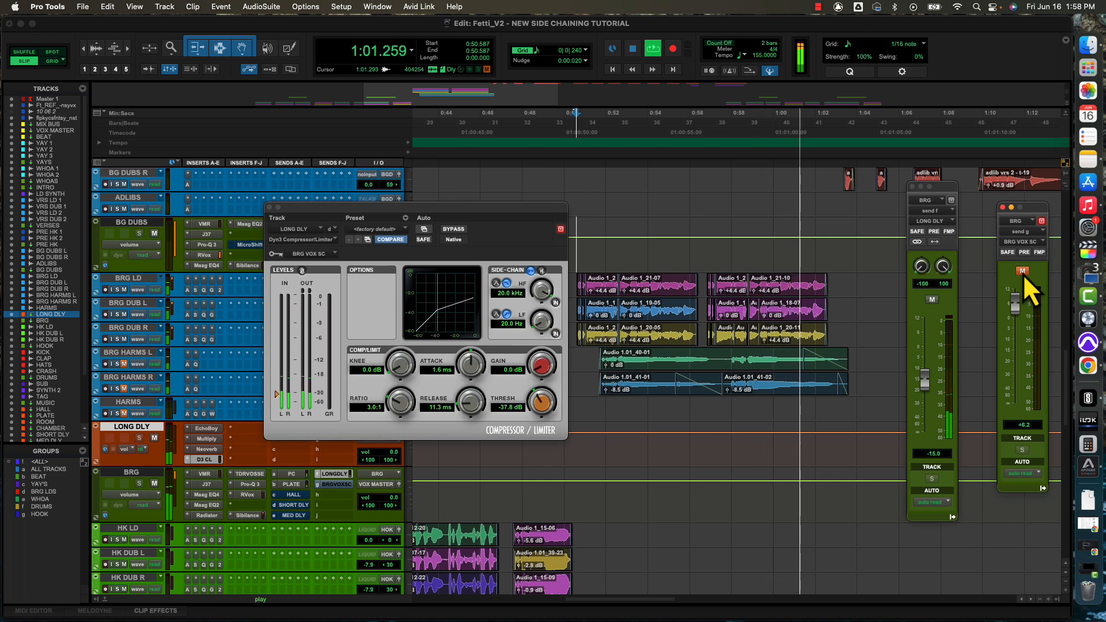
{"action": "key", "text": "space"}
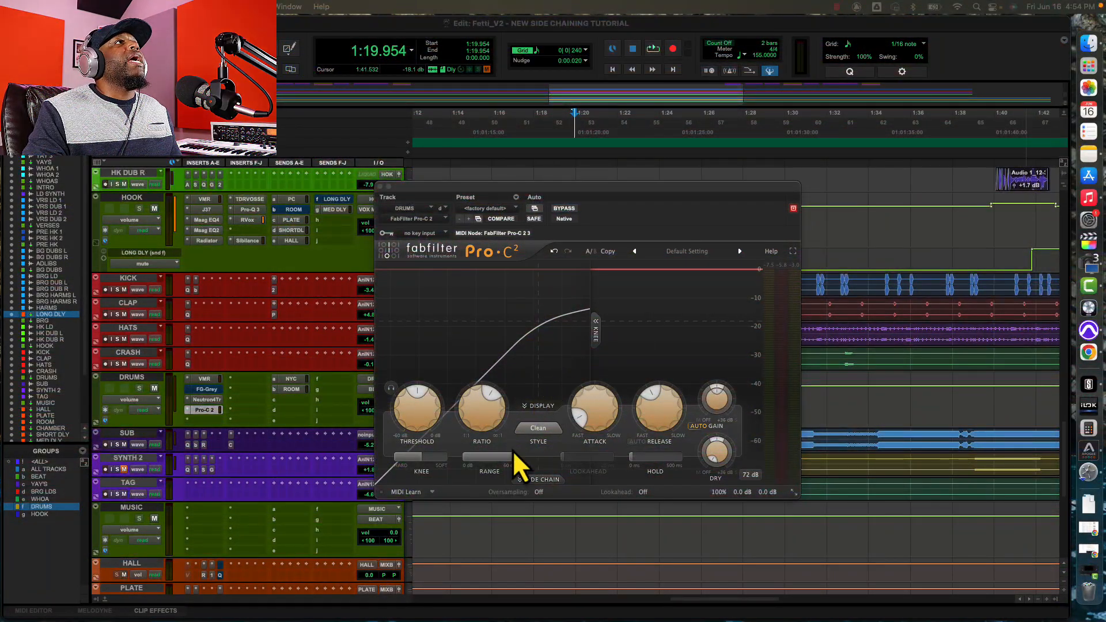
Show the side-chain section of Pro-C 2 on DRUMS, enable its low-cut filter at about 43.8 Hz, and set the high-cut frequency to about 4434.6 Hz.
{"action": "left_click", "coordinate": [541, 481]}
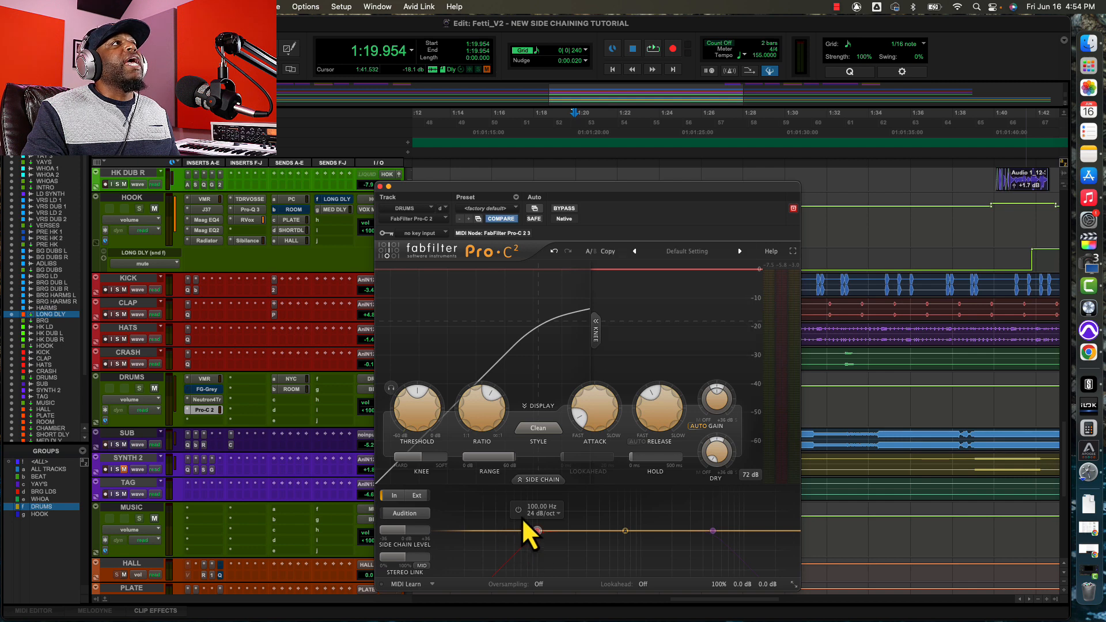
{"action": "left_click", "coordinate": [517, 511]}
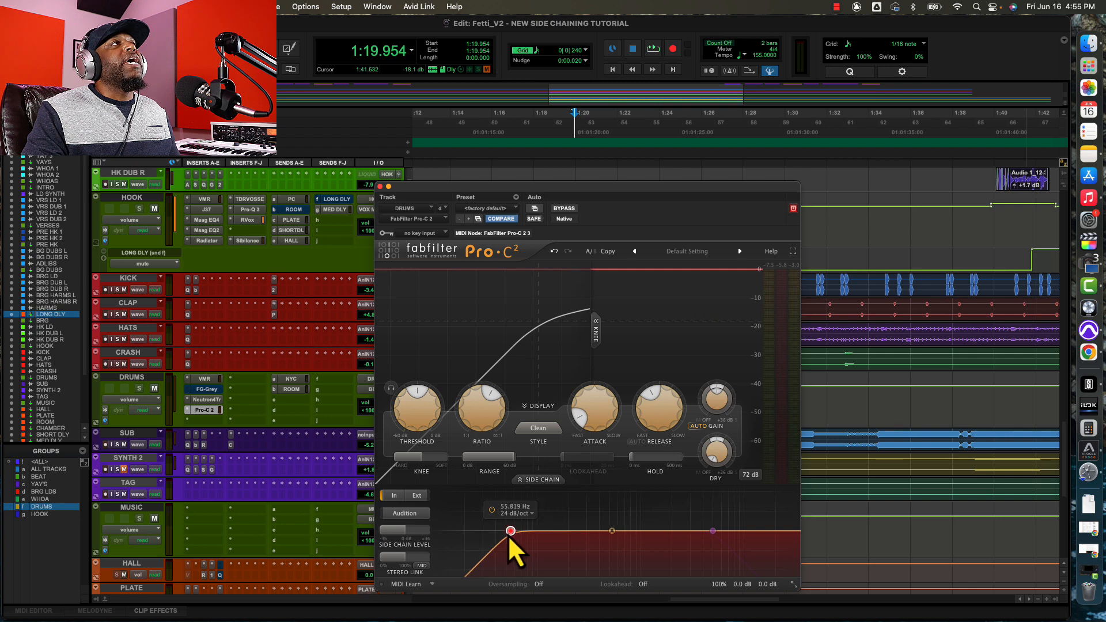
{"action": "left_click_drag", "start_coordinate": [509, 535], "coordinate": [558, 537]}
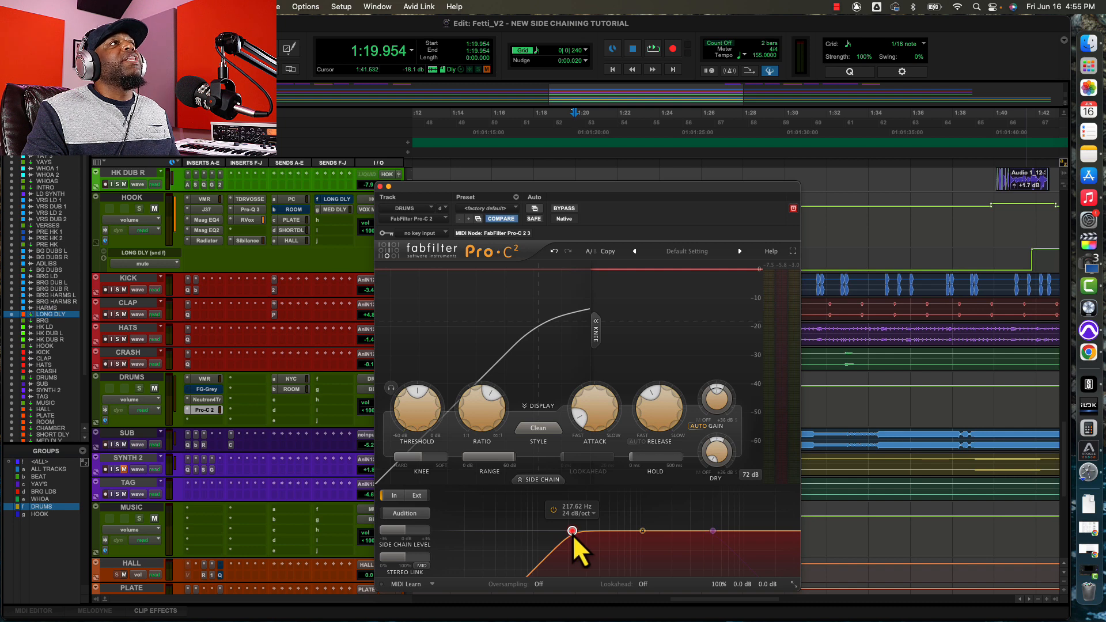
{"action": "left_click_drag", "start_coordinate": [573, 534], "coordinate": [500, 535]}
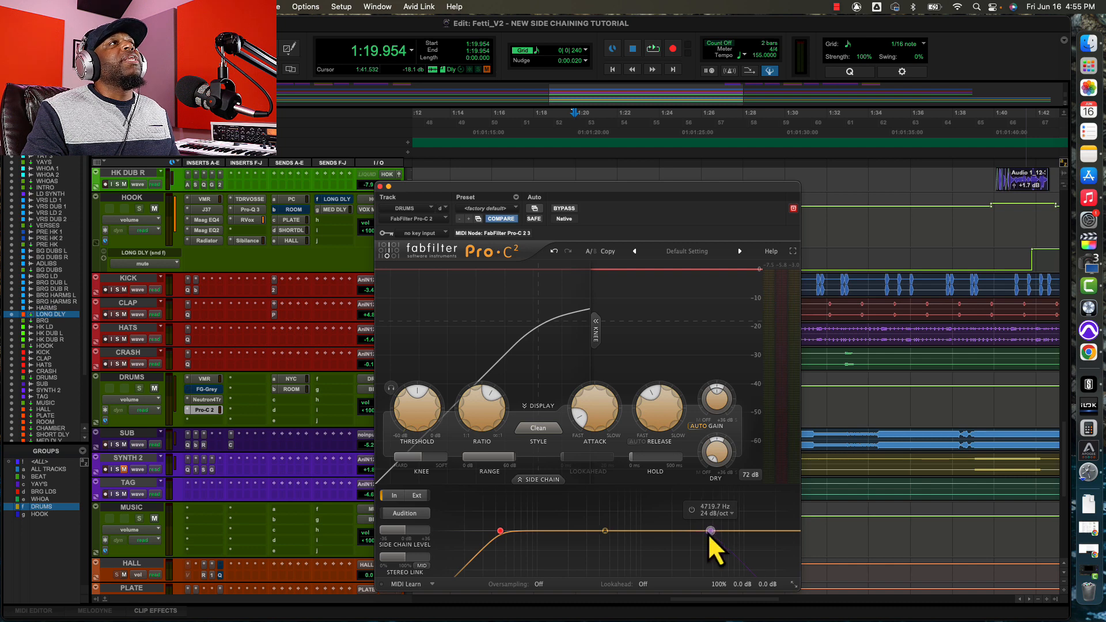
{"action": "mouse_move", "coordinate": [707, 534]}
{"action": "left_mouse_down"}
{"action": "mouse_move", "coordinate": [634, 535]}
{"action": "mouse_move", "coordinate": [704, 531]}
{"action": "left_mouse_up"}
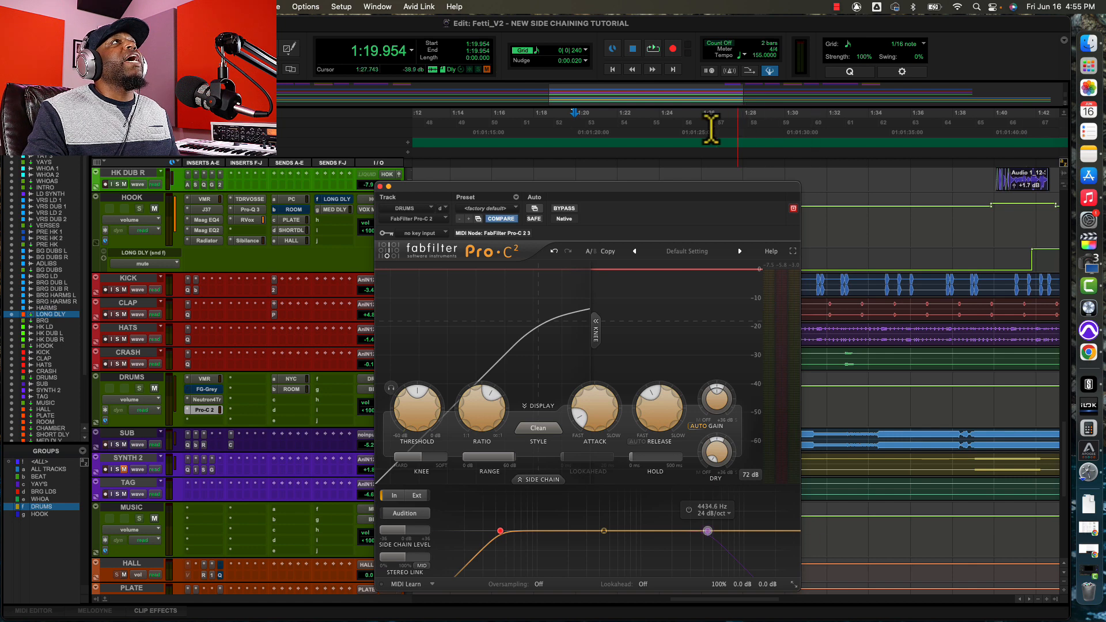
Move the Pro-C 2 window off the track controls, solo the KICK, CLAP, HATS and CRASH tracks, and start playback.
{"action": "left_click_drag", "start_coordinate": [645, 192], "coordinate": [544, 163]}
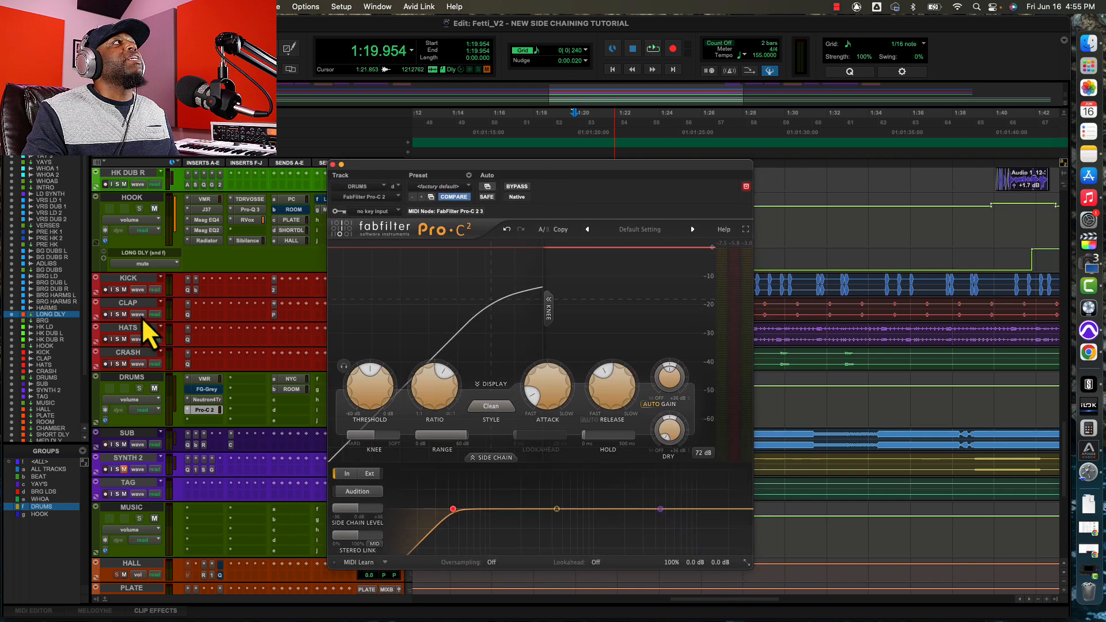
{"action": "left_click", "coordinate": [116, 289]}
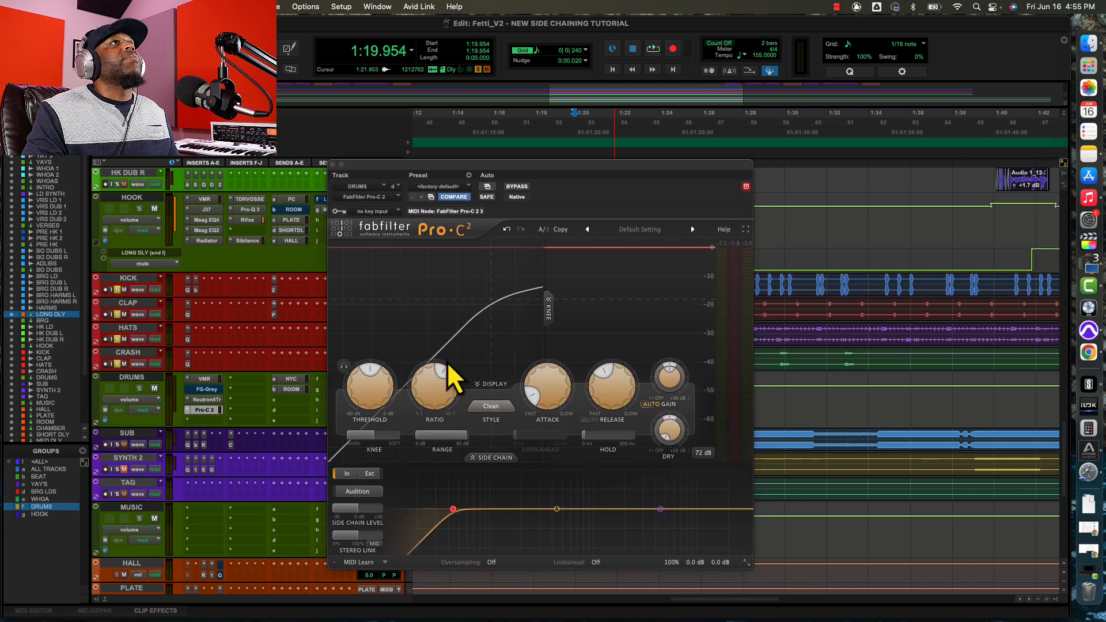
{"action": "key", "text": "space"}
{"action": "mouse_move", "coordinate": [476, 540]}
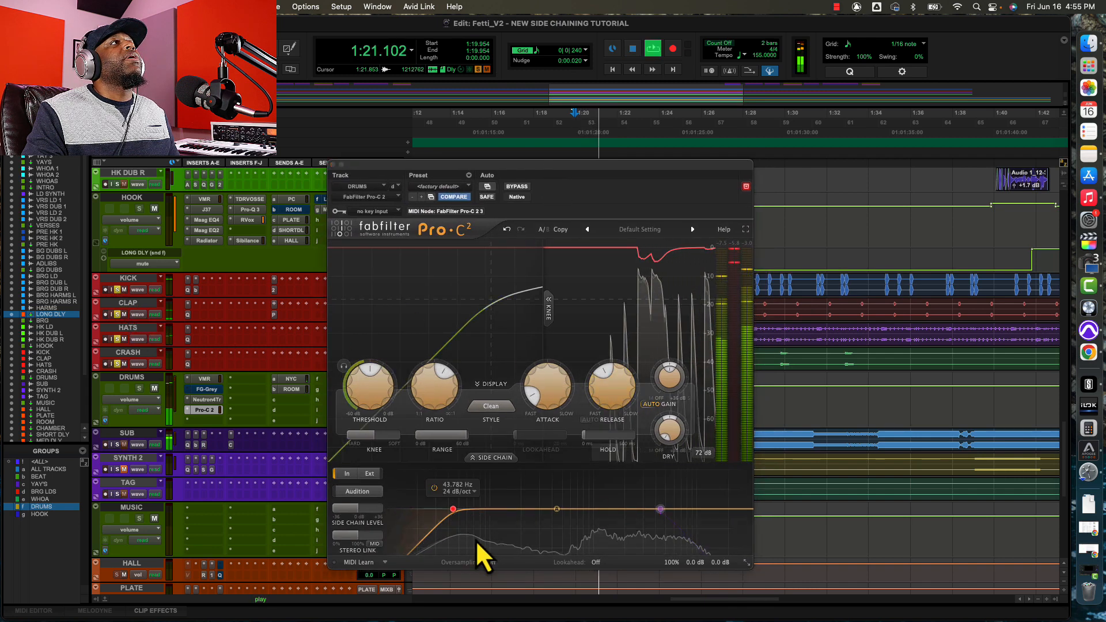
Sweep the 30 dB/oct side-chain low-cut filter down to about 29.4 Hz and up to about 368.6 Hz during playback.
{"action": "left_click_drag", "start_coordinate": [457, 513], "coordinate": [434, 509]}
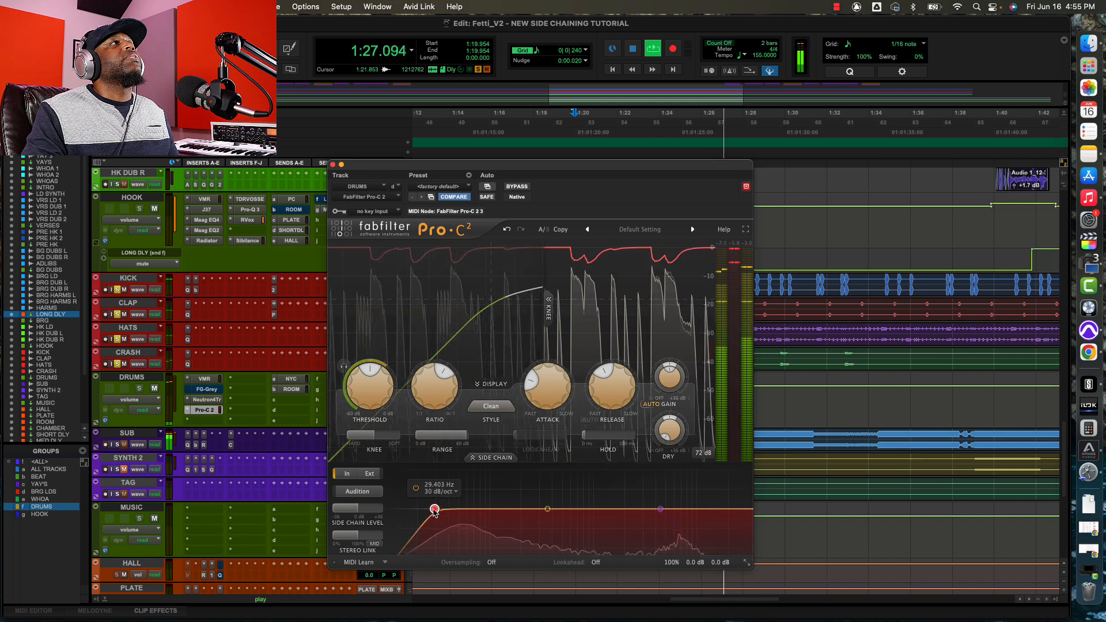
{"action": "left_click_drag", "start_coordinate": [434, 509], "coordinate": [548, 509]}
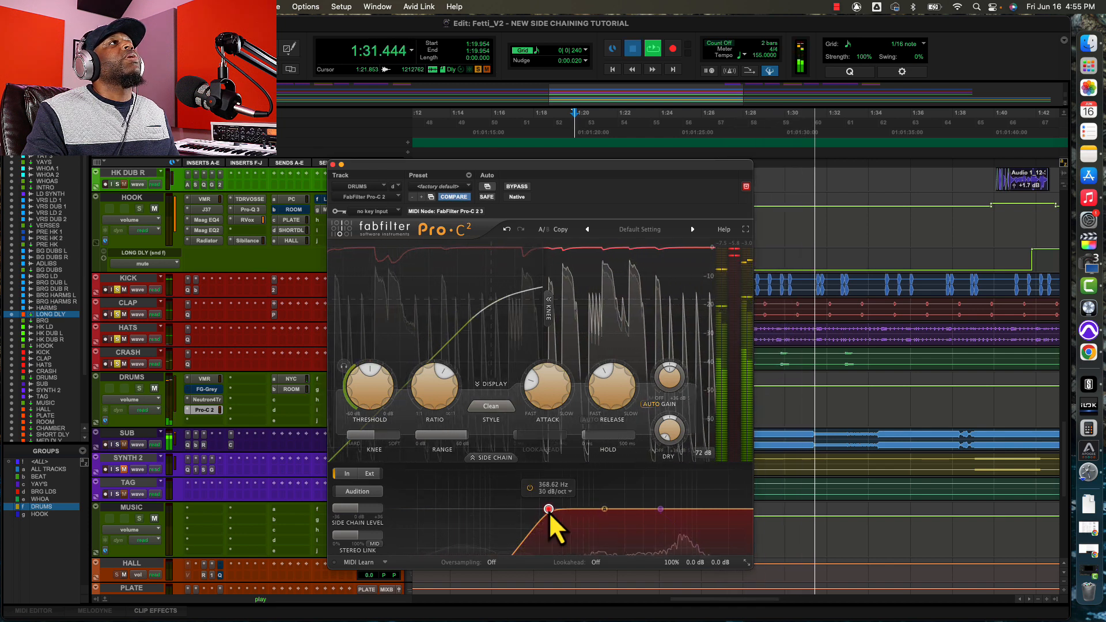
{"action": "key", "text": "space"}
Compare the drums' compression with the side-chain low-cut filter at about 40.9 Hz and raised to about 404.3 Hz during playback.
{"action": "left_click_drag", "start_coordinate": [548, 509], "coordinate": [455, 509]}
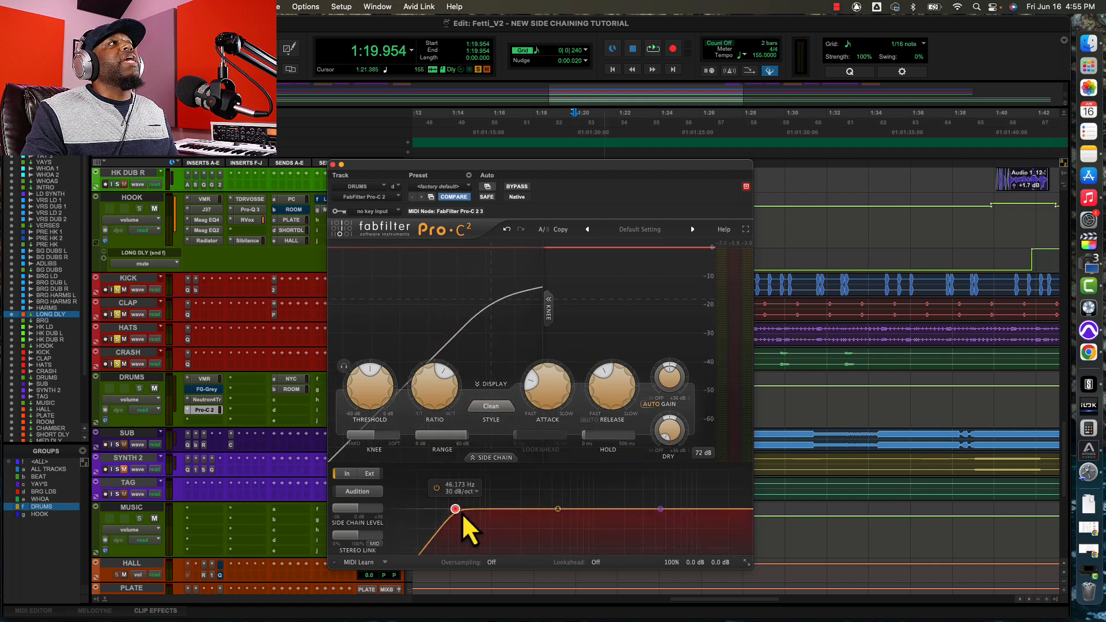
{"action": "left_click_drag", "start_coordinate": [454, 511], "coordinate": [451, 512]}
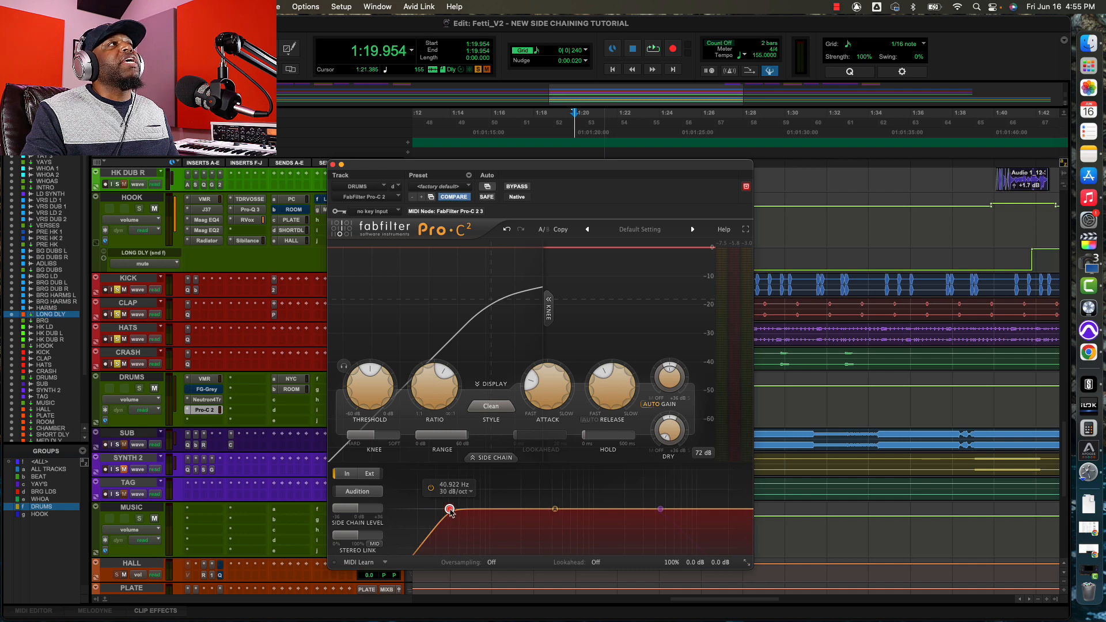
{"action": "key", "text": "space"}
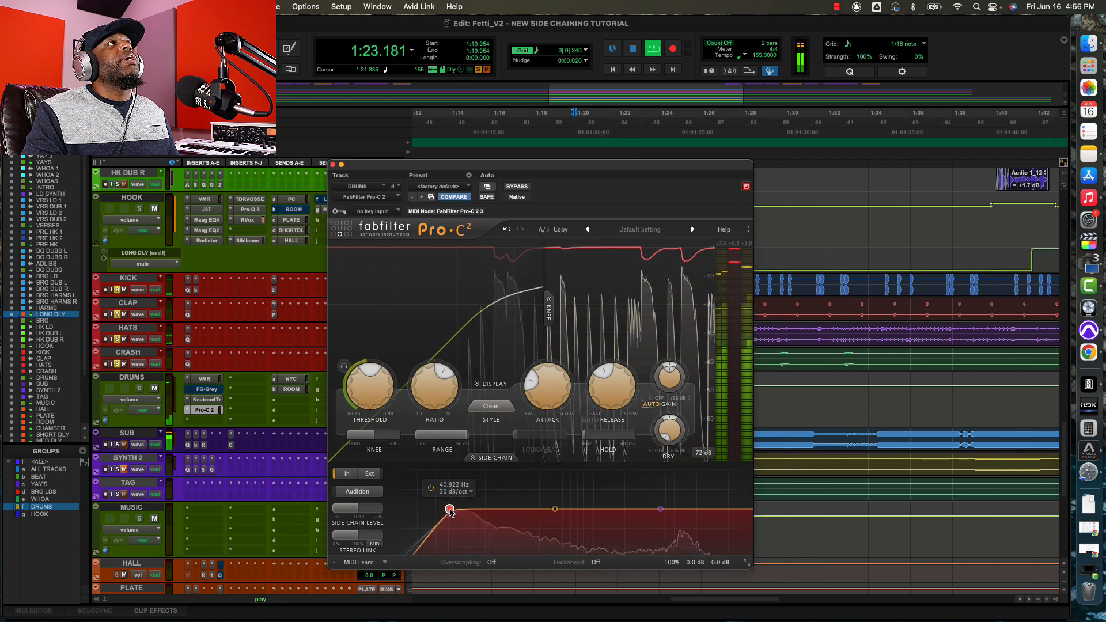
{"action": "key", "text": "space"}
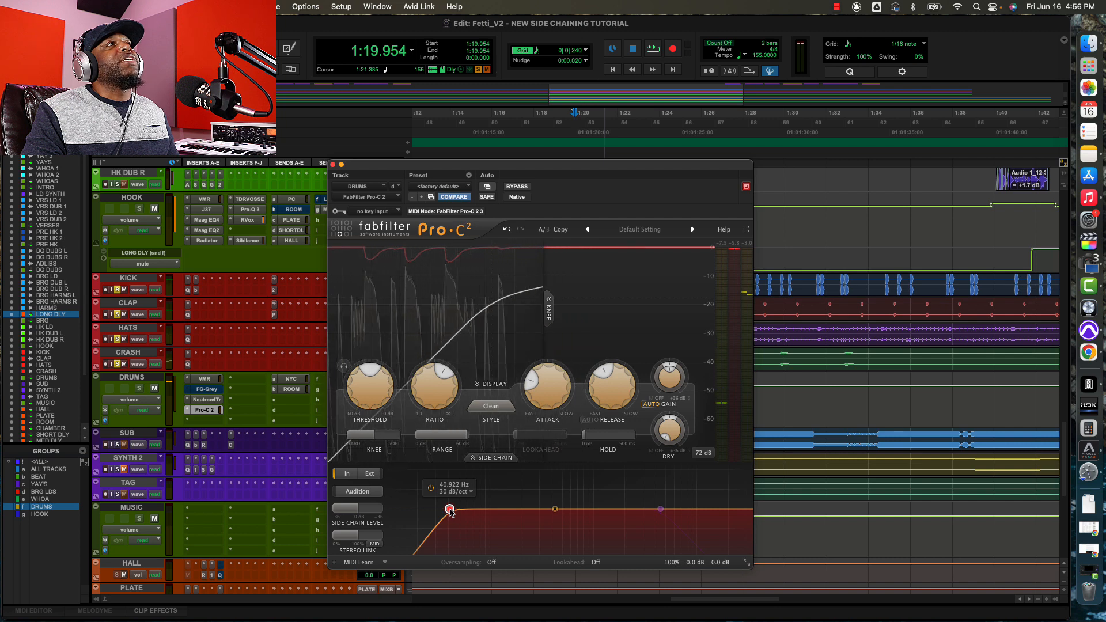
{"action": "key", "text": "space"}
{"action": "left_click_drag", "start_coordinate": [450, 511], "coordinate": [552, 514]}
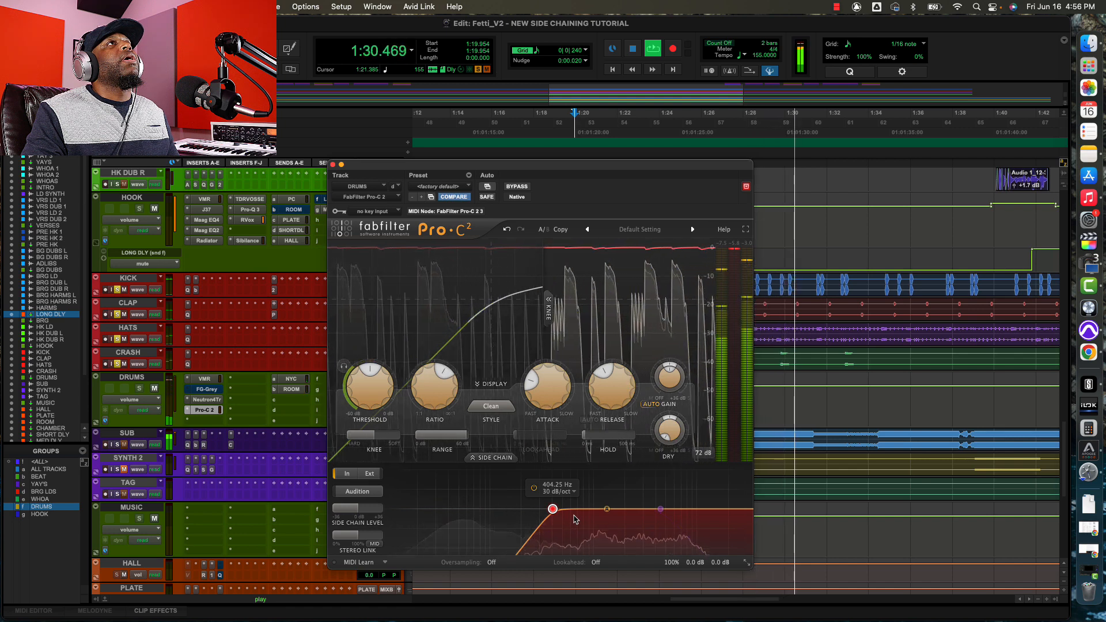
{"action": "key", "text": "space"}
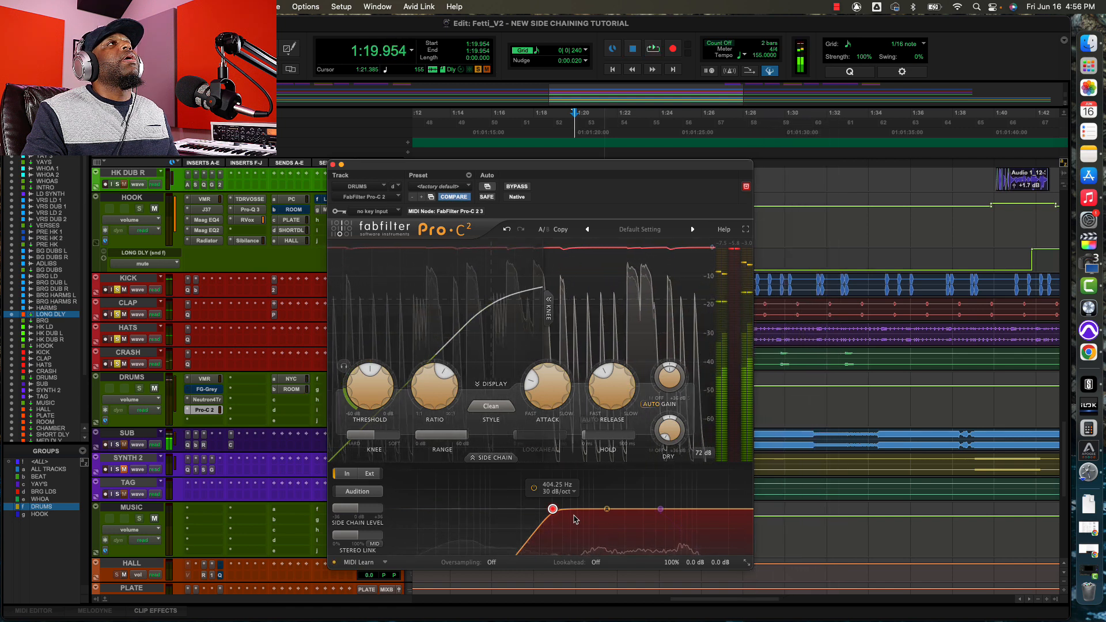